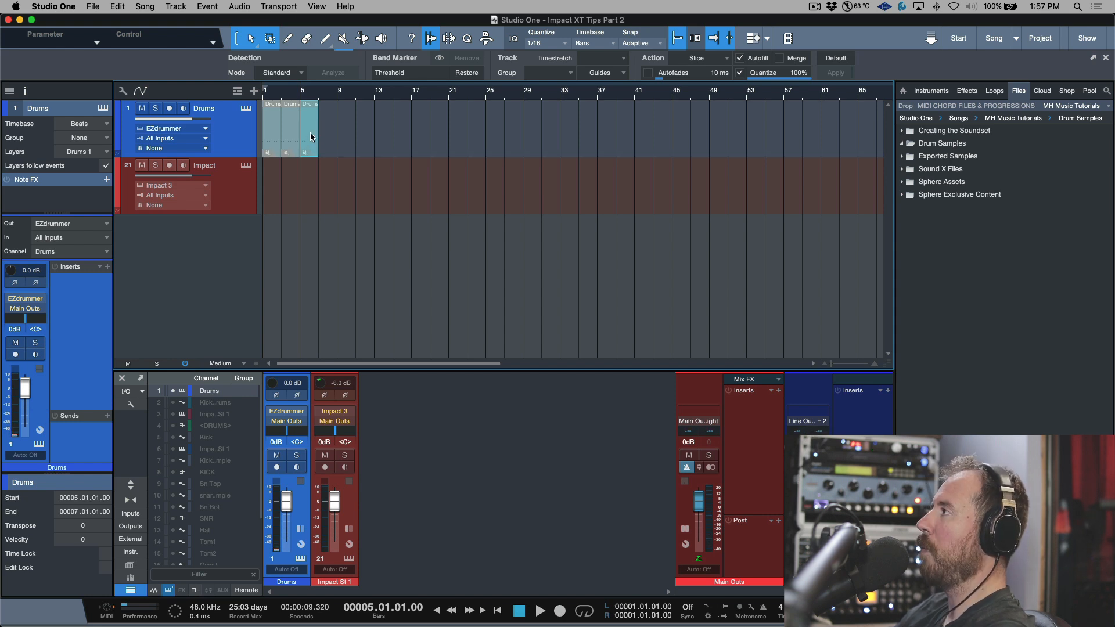
# Unmute the Drums part at bar 5 and open it in the note editor, with the editor timeline unlinked from the arrangement.
pyautogui.press('z')
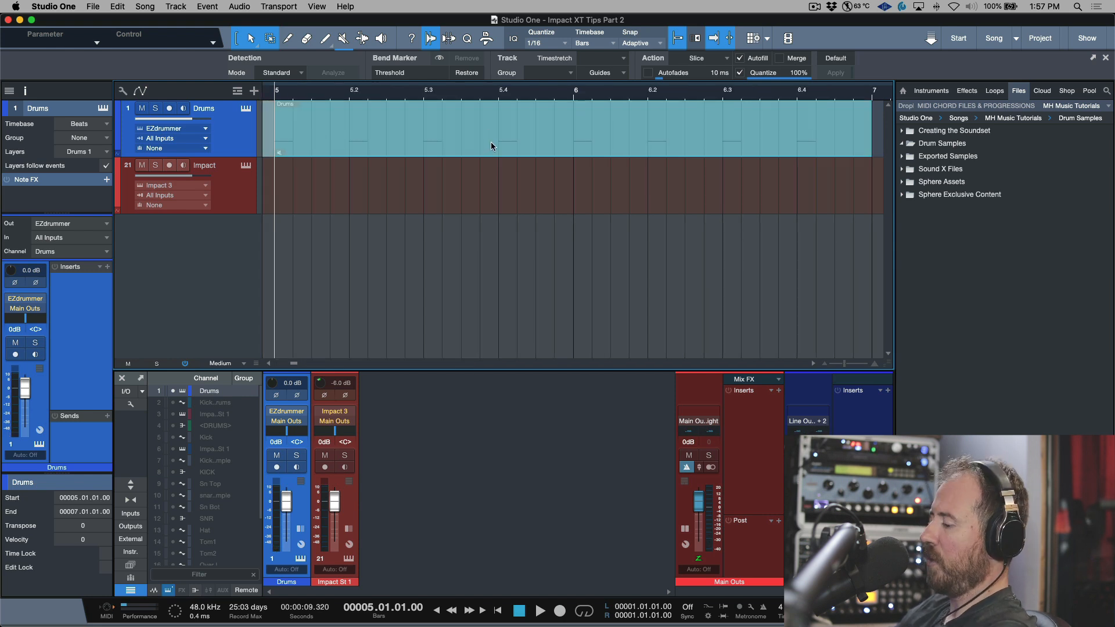
pyautogui.hotkey('shift', 'm')
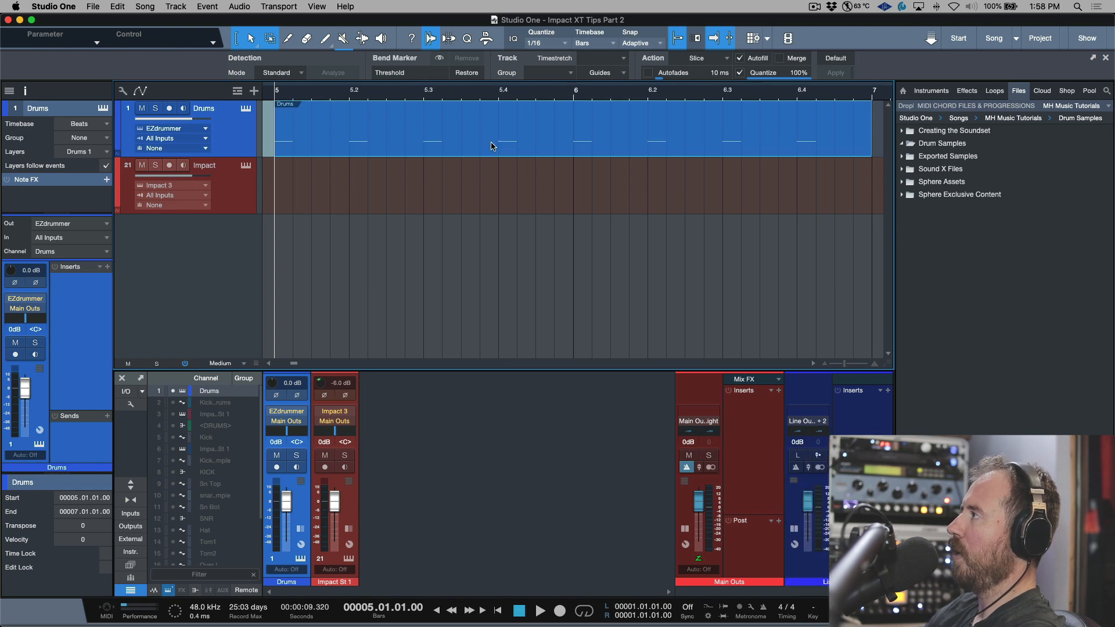
pyautogui.doubleClick(490, 145)
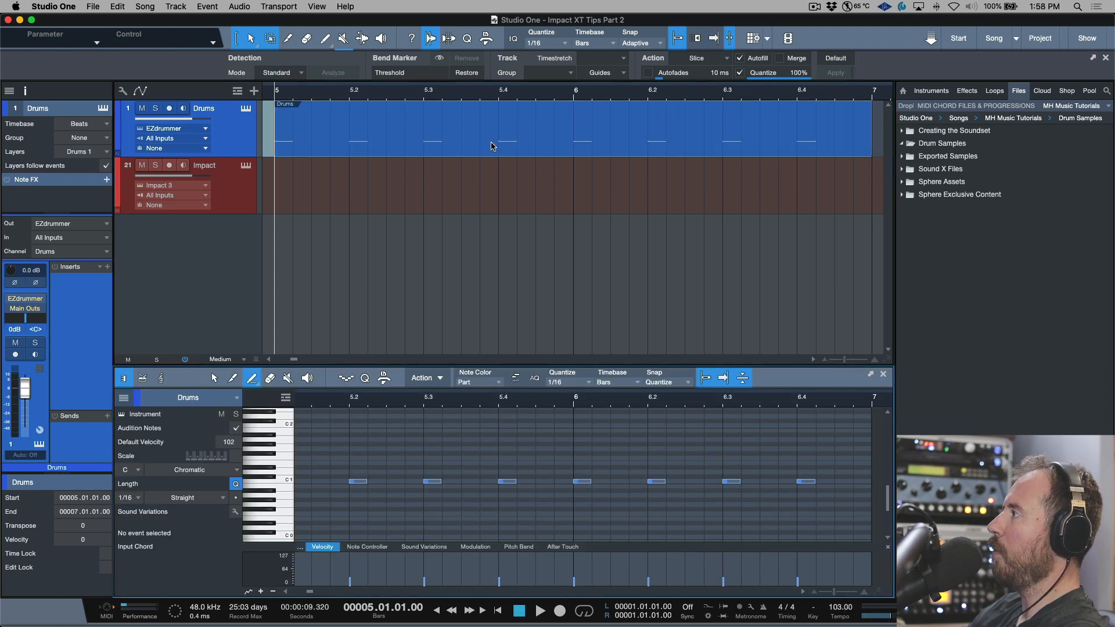
pyautogui.click(743, 378)
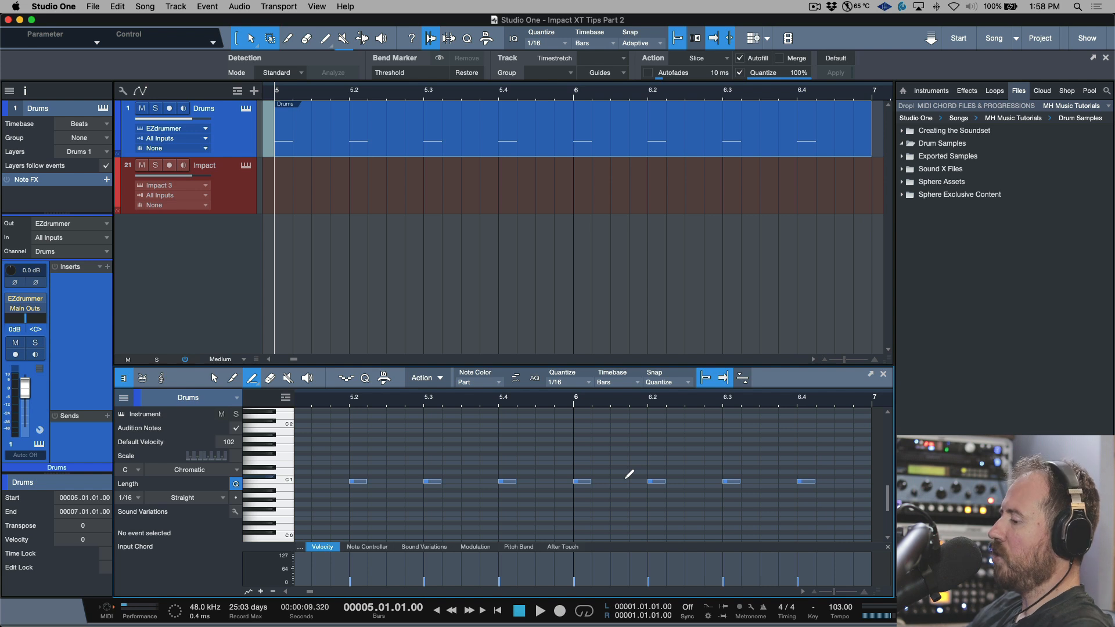
# Set the velocity of all kick notes in the Drums part to 127.
pyautogui.press('1')
pyautogui.press('super+a')
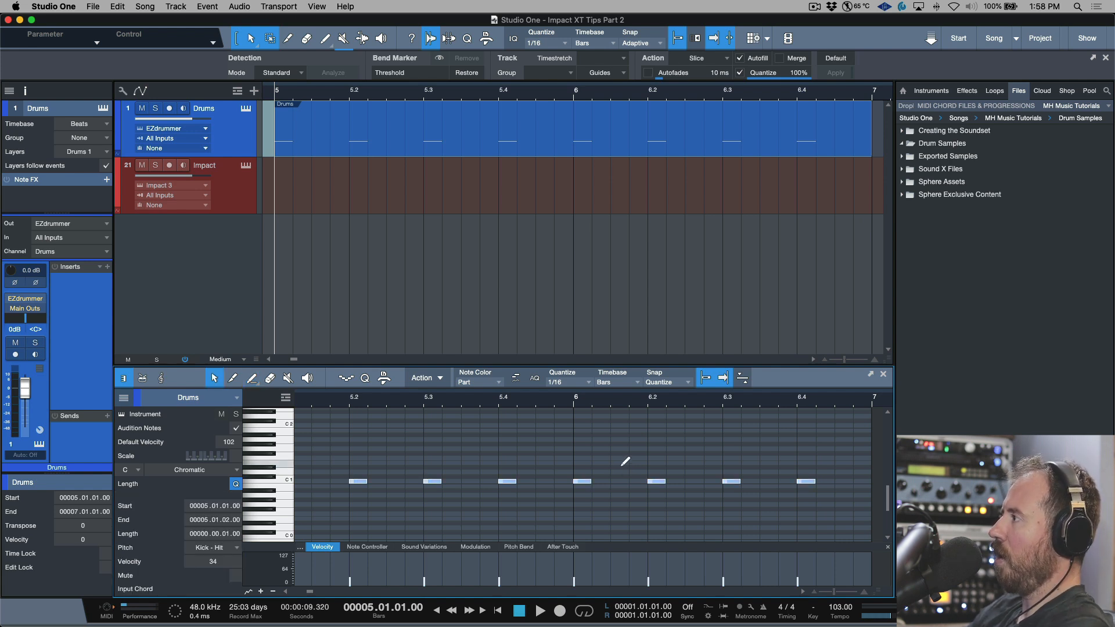
pyautogui.moveTo(576, 583); pyautogui.dragTo(590, 529)
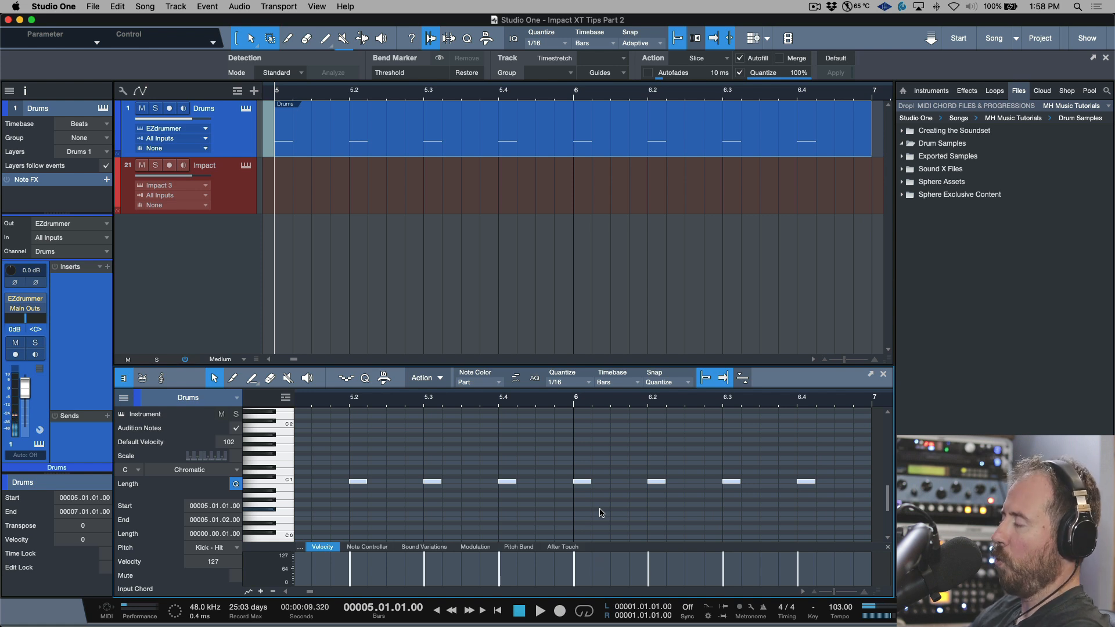
# Draw a rising velocity ramp across the kick notes, from about 29 on the first to near maximum on the last, and play it back.
pyautogui.press('5')
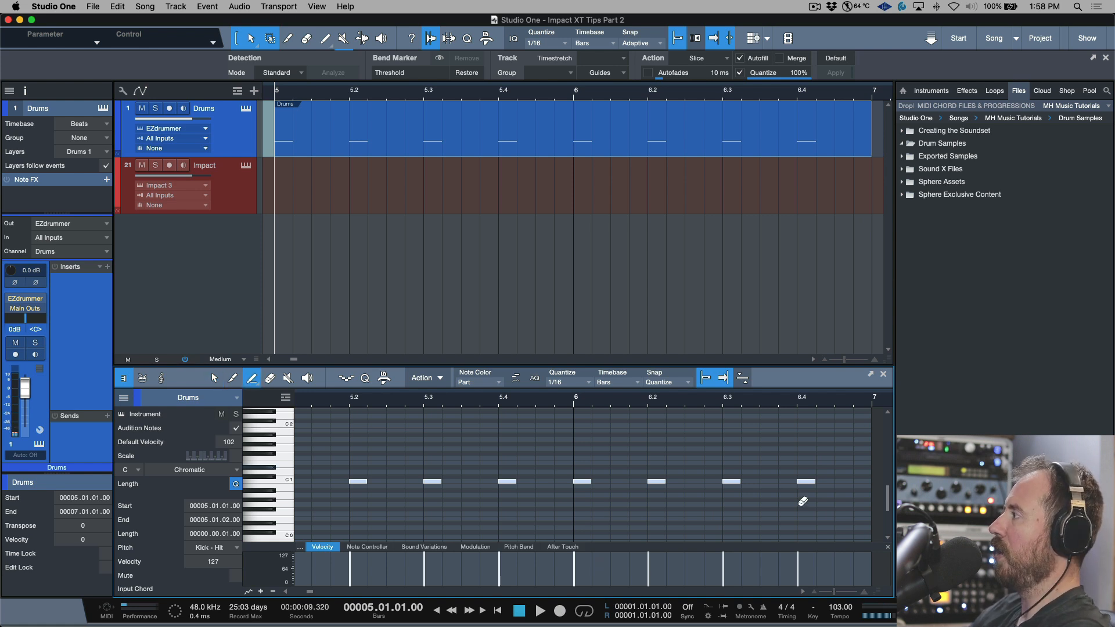
pyautogui.hscroll(-1, 796, 554)
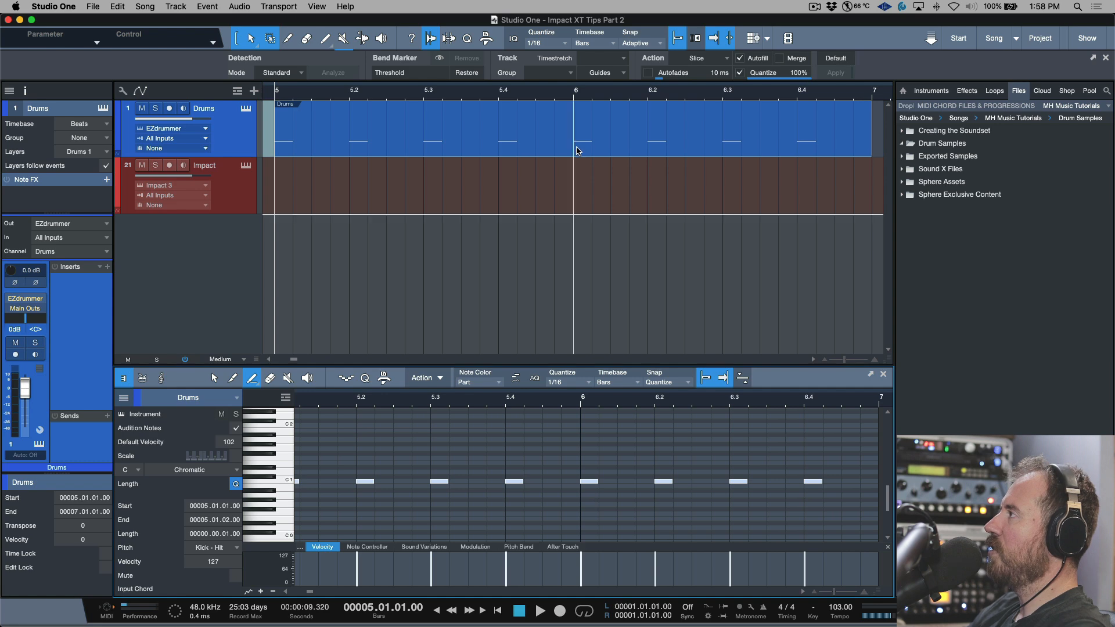
pyautogui.keyDown('alt'); pyautogui.doubleClick(571, 145); pyautogui.keyUp('alt')
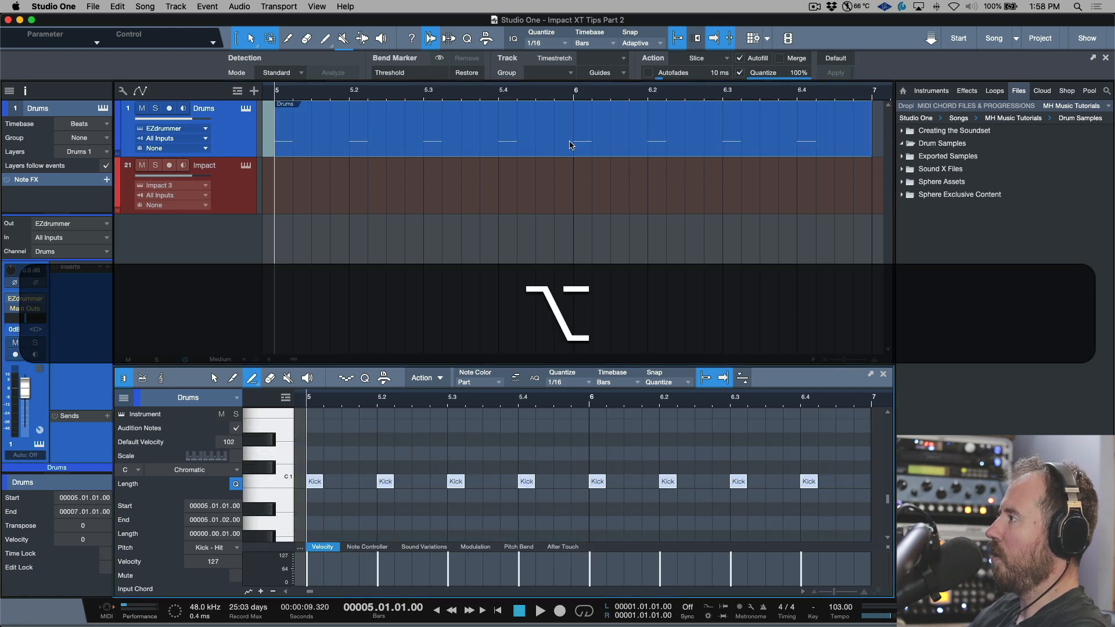
pyautogui.moveTo(804, 552)
pyautogui.mouseDown()
pyautogui.moveTo(314, 546)
pyautogui.moveTo(303, 578)
pyautogui.mouseUp()
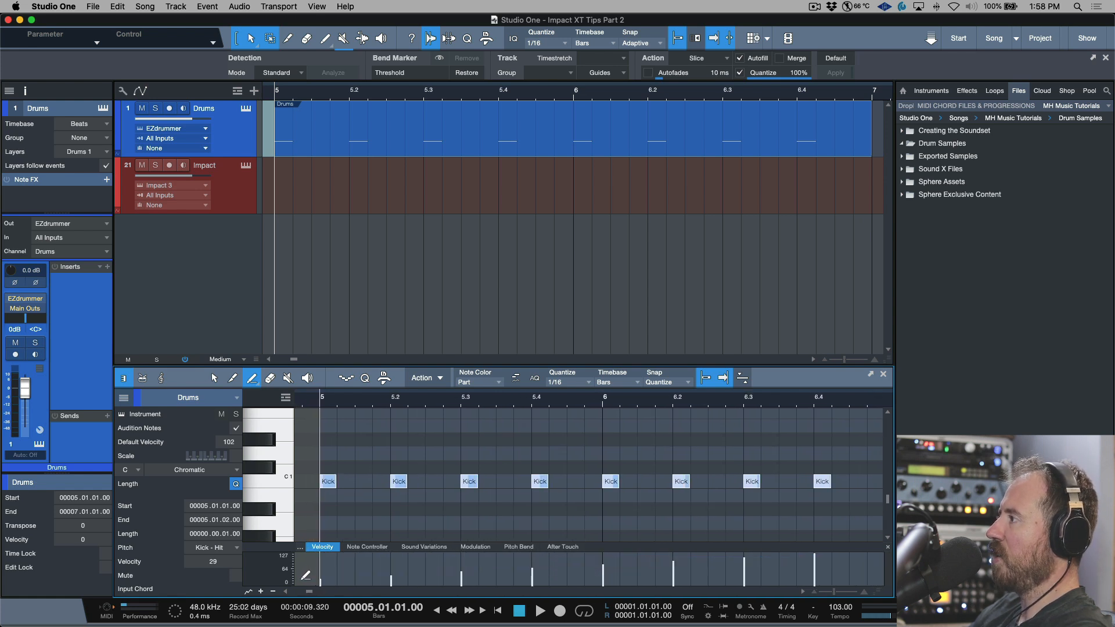
pyautogui.press('space')
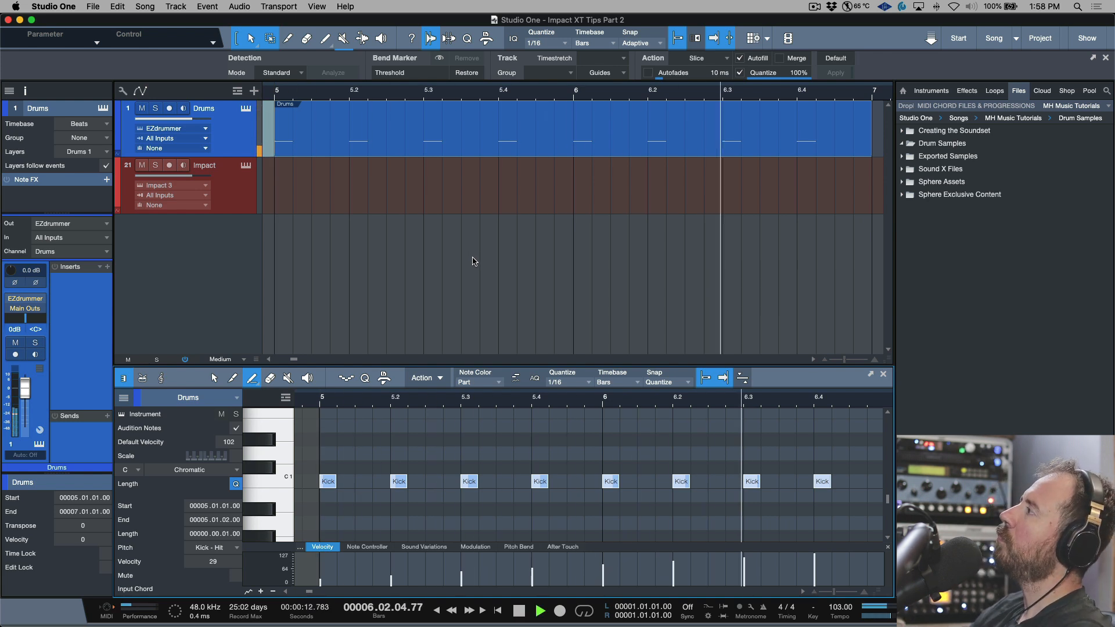
pyautogui.press('space')
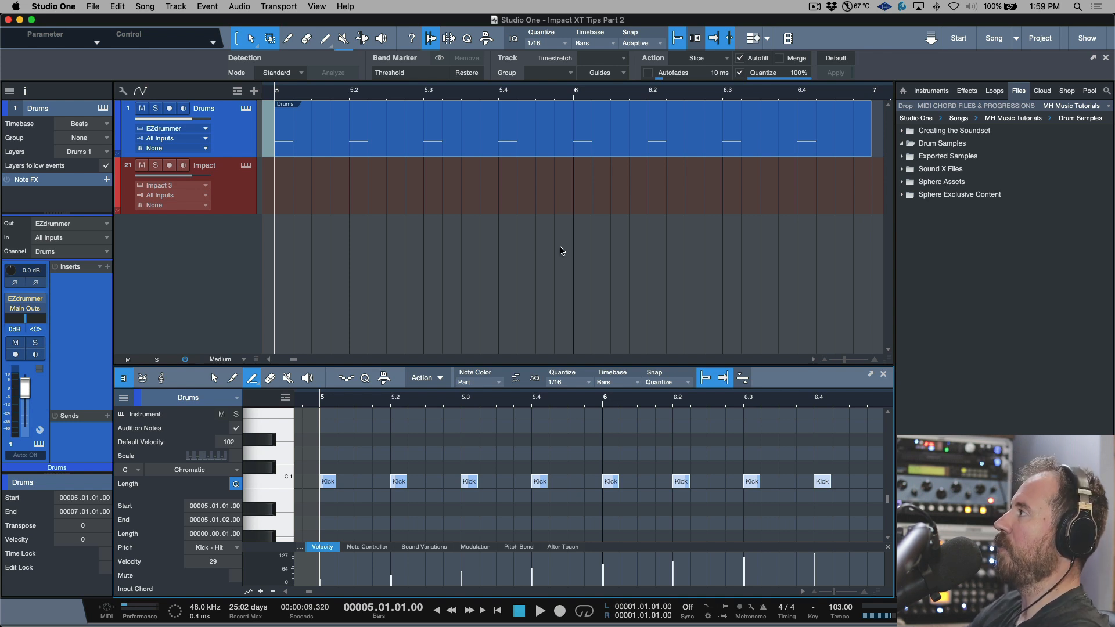
# Rename the Drums track to Kick Drum and apply the new name to its part.
pyautogui.doubleClick(206, 108)
pyautogui.write('Kick Drum')
pyautogui.press('Return')
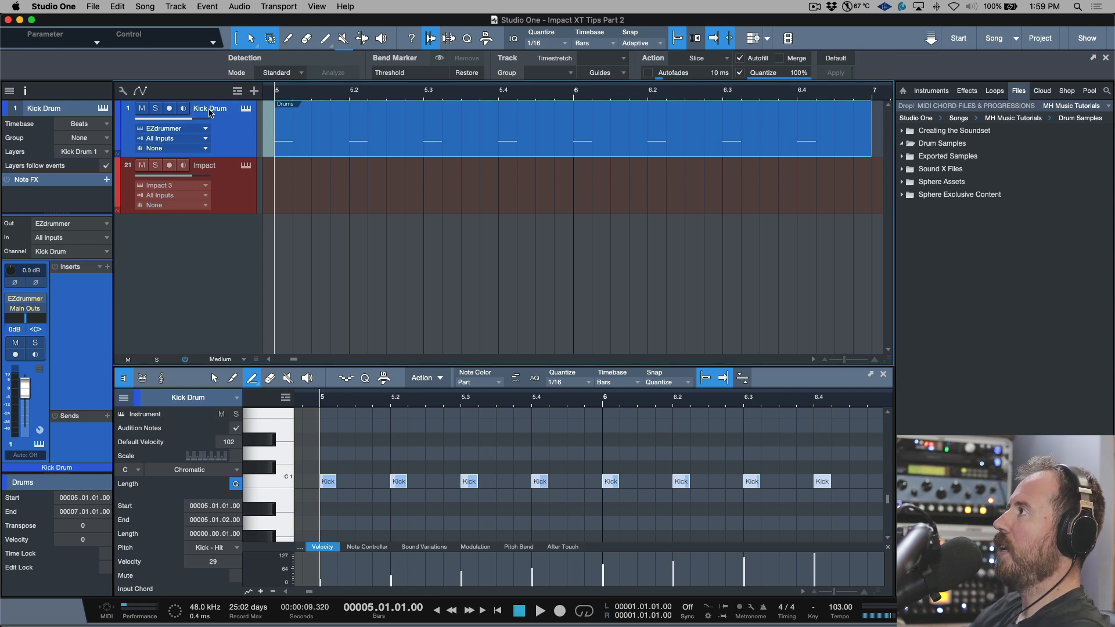
pyautogui.doubleClick(208, 109)
pyautogui.press('Return')
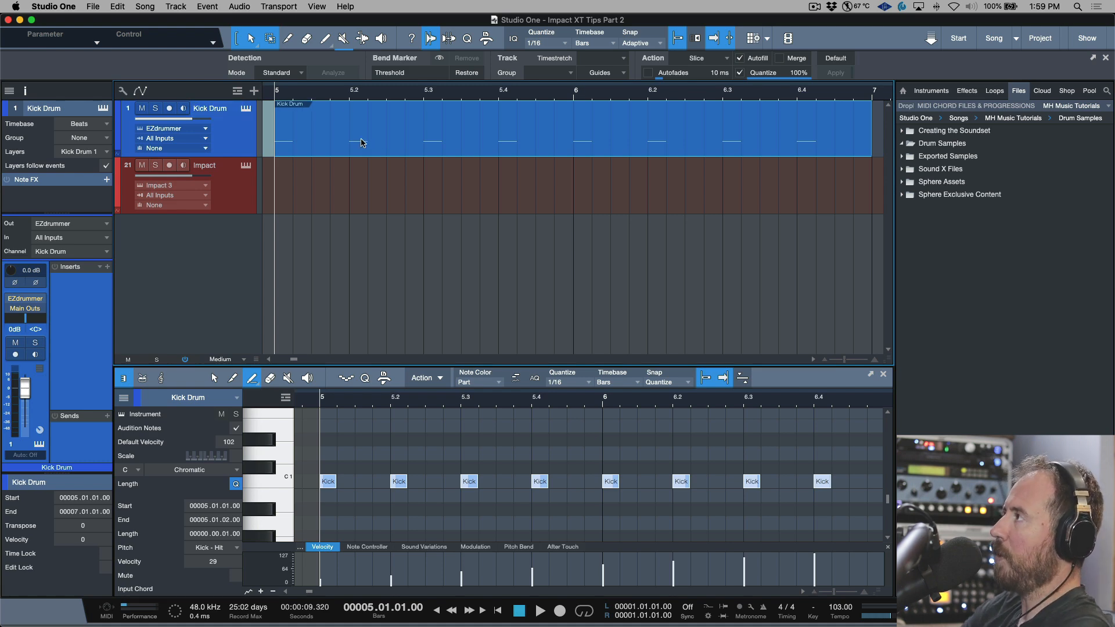
# Render the Kick Drum instrument part to audio on a new track directly below it and show the mixer console.
pyautogui.press('t')
pyautogui.moveTo(358, 145); pyautogui.dragTo(360, 173)
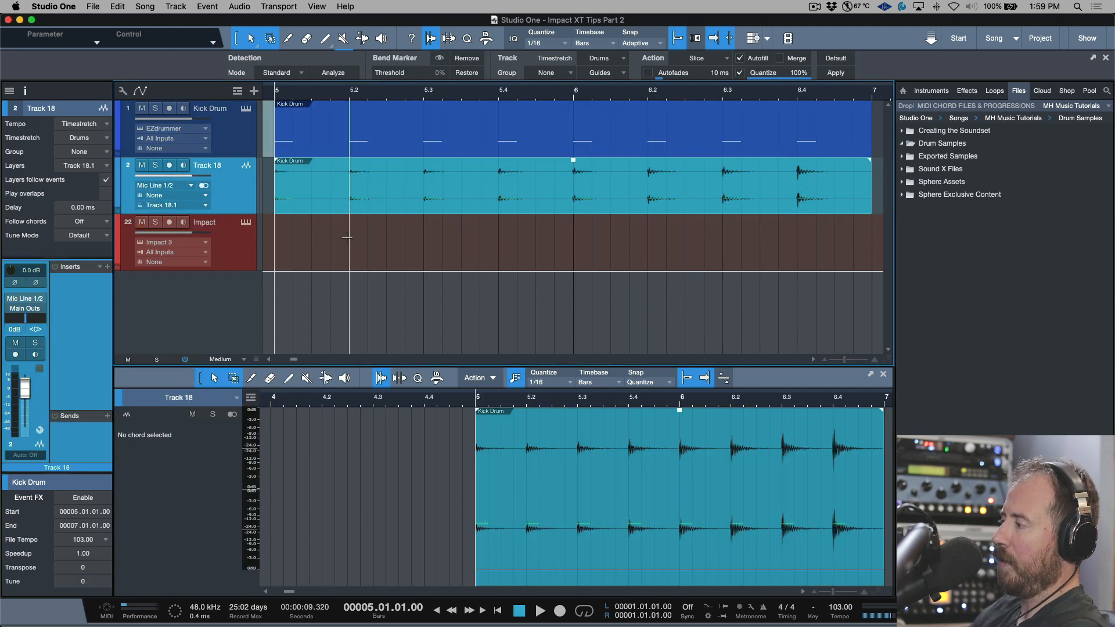
pyautogui.press('F3')
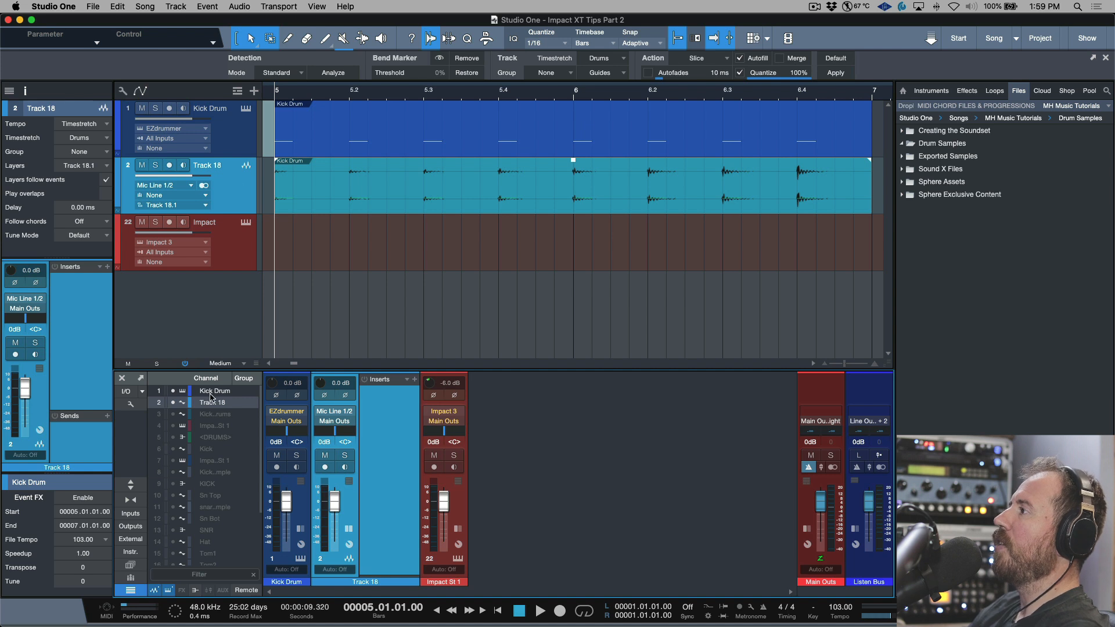
pyautogui.click(172, 437)
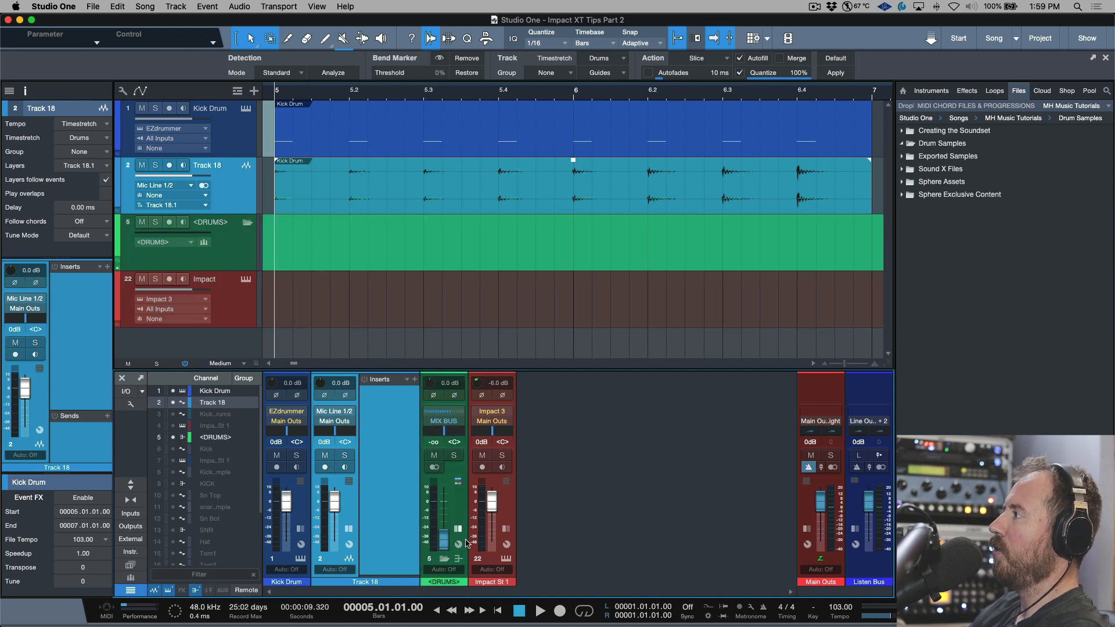
pyautogui.click(172, 438)
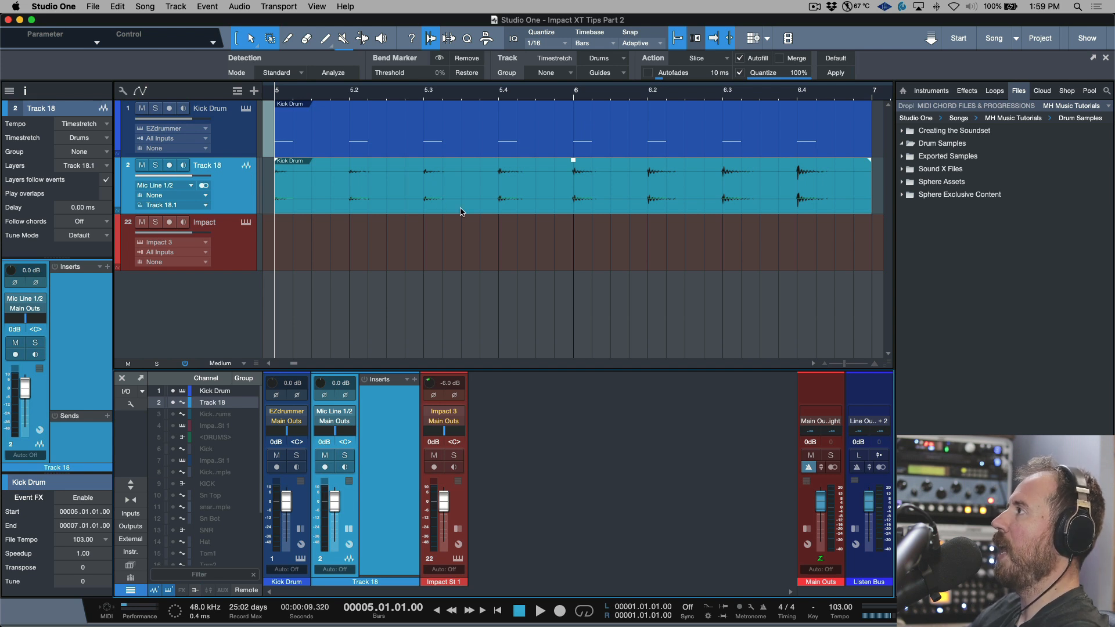
# Enlarge the waveform display of the rendered kick audio and set the quantize value to 1/4.
pyautogui.hscroll(-2, 462, 209)
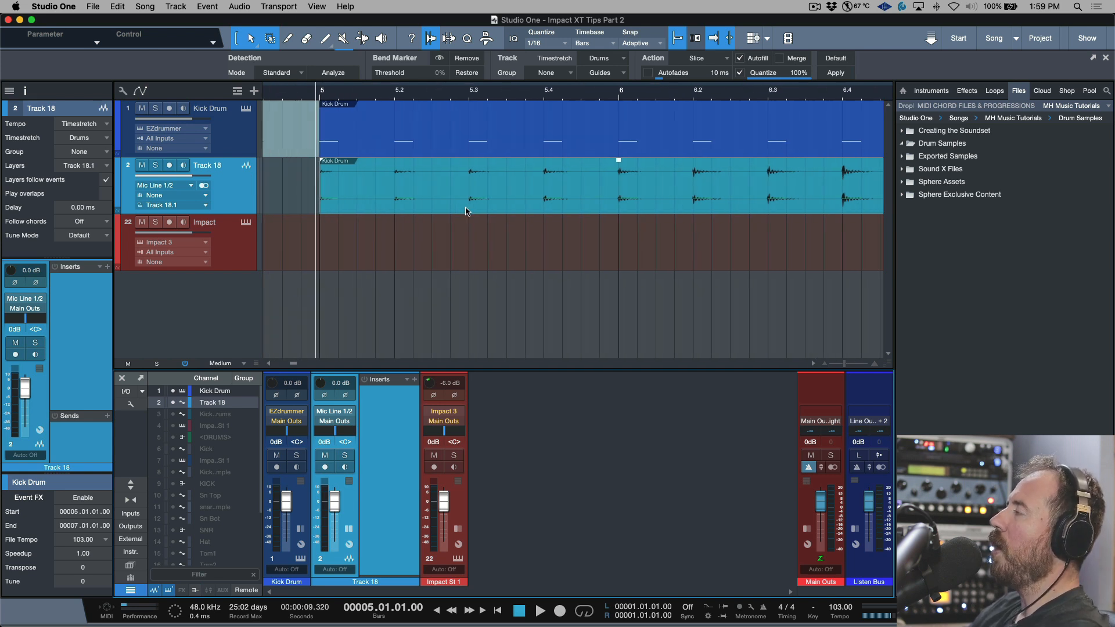
pyautogui.hscroll(3, 464, 206)
pyautogui.hscroll(-1, 505, 202)
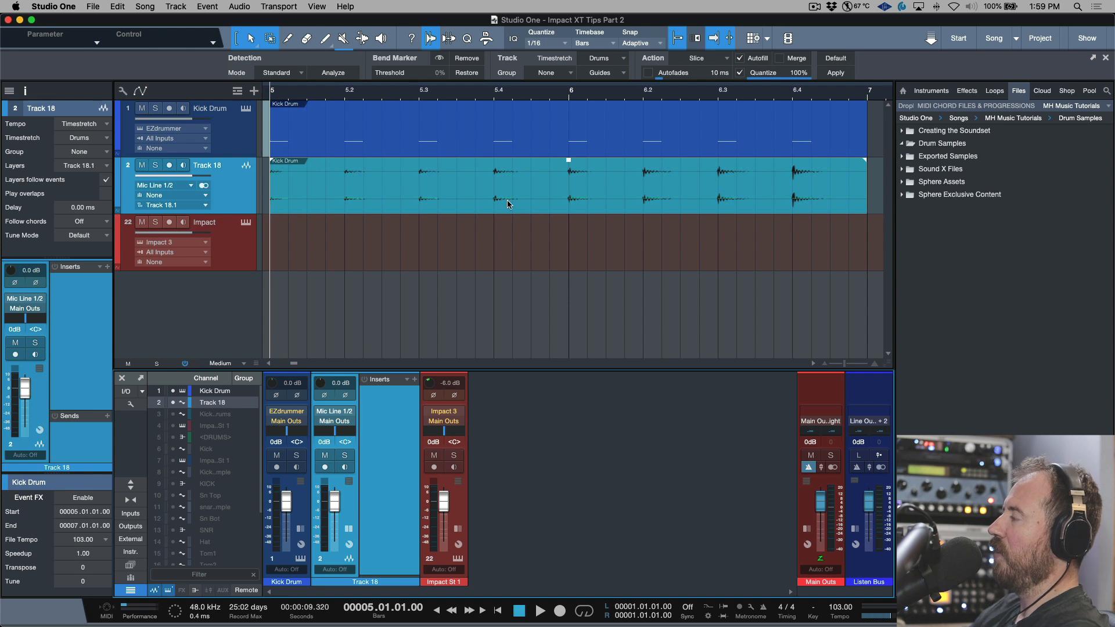
pyautogui.scroll(5, 507, 200)
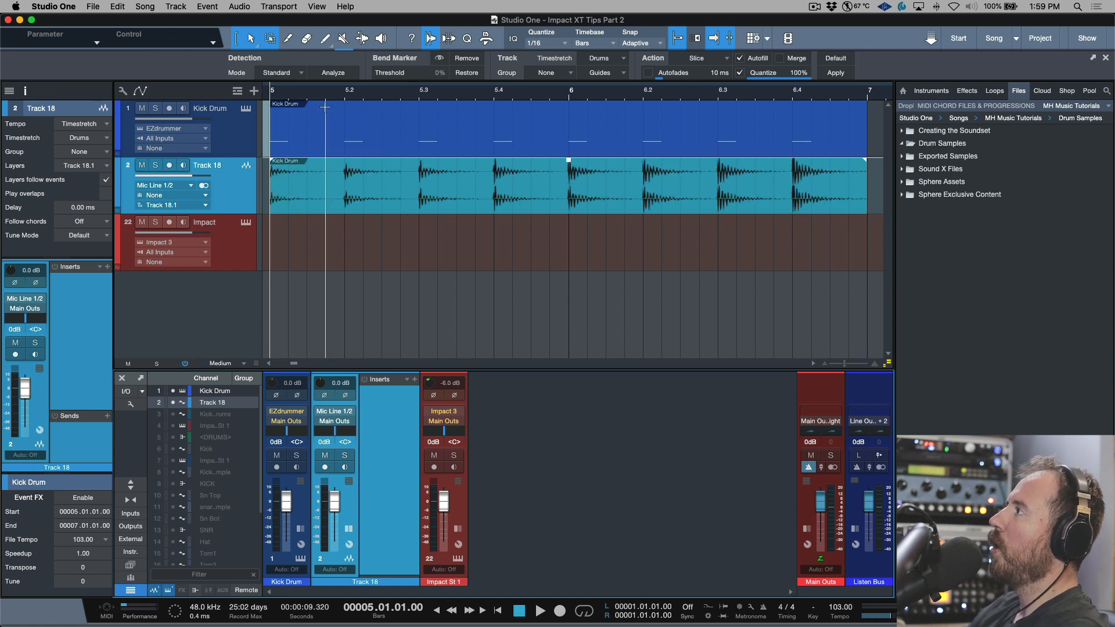
pyautogui.click(564, 40)
pyautogui.click(600, 70)
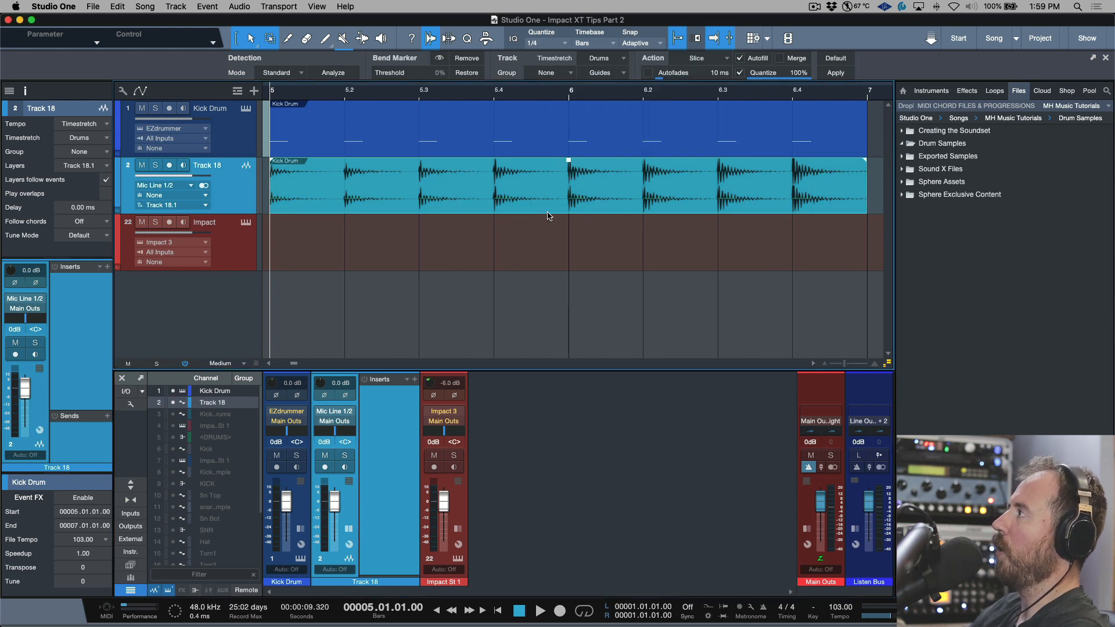
# Split the rendered Kick Drum audio event at the grid and add a short fade-out to the end of every slice.
pyautogui.rightClick(555, 193)
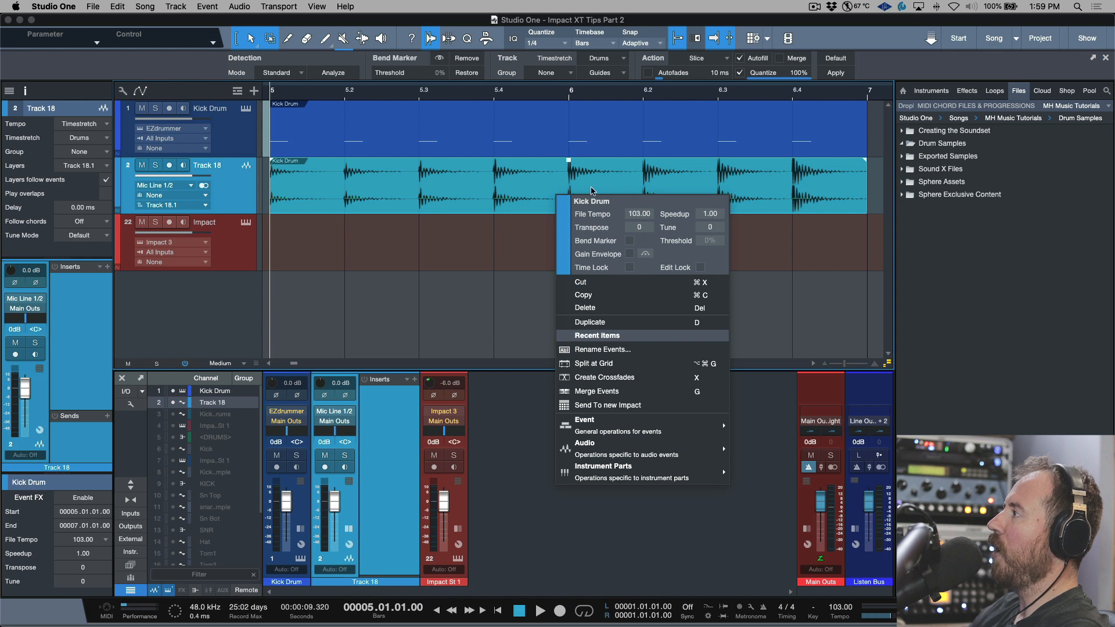
pyautogui.moveTo(634, 431)
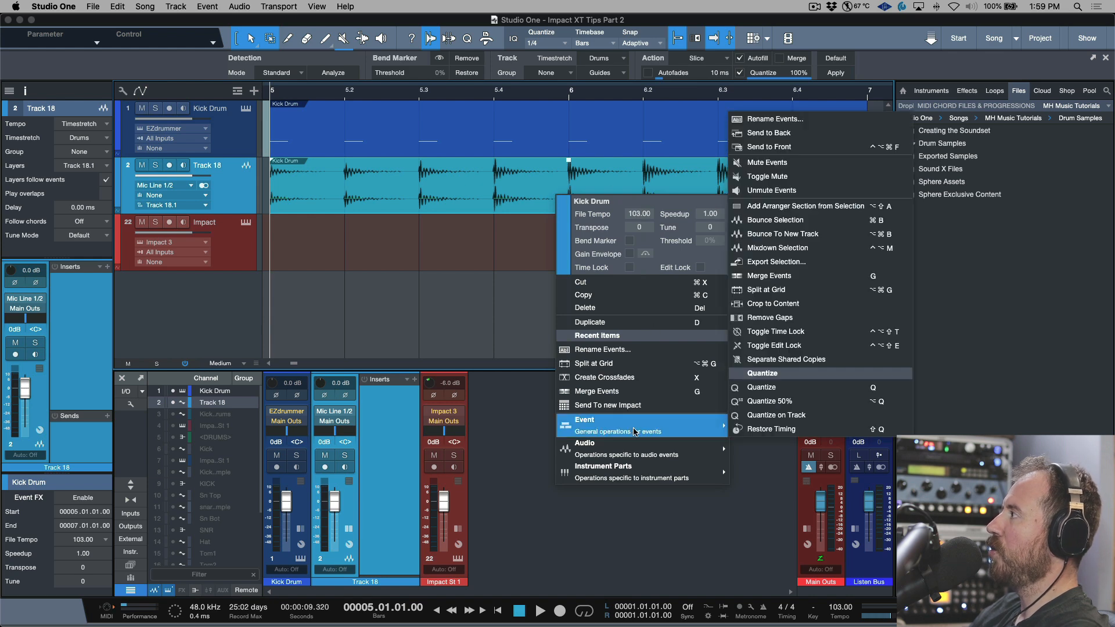
pyautogui.click(784, 289)
pyautogui.moveTo(864, 161); pyautogui.dragTo(852, 168)
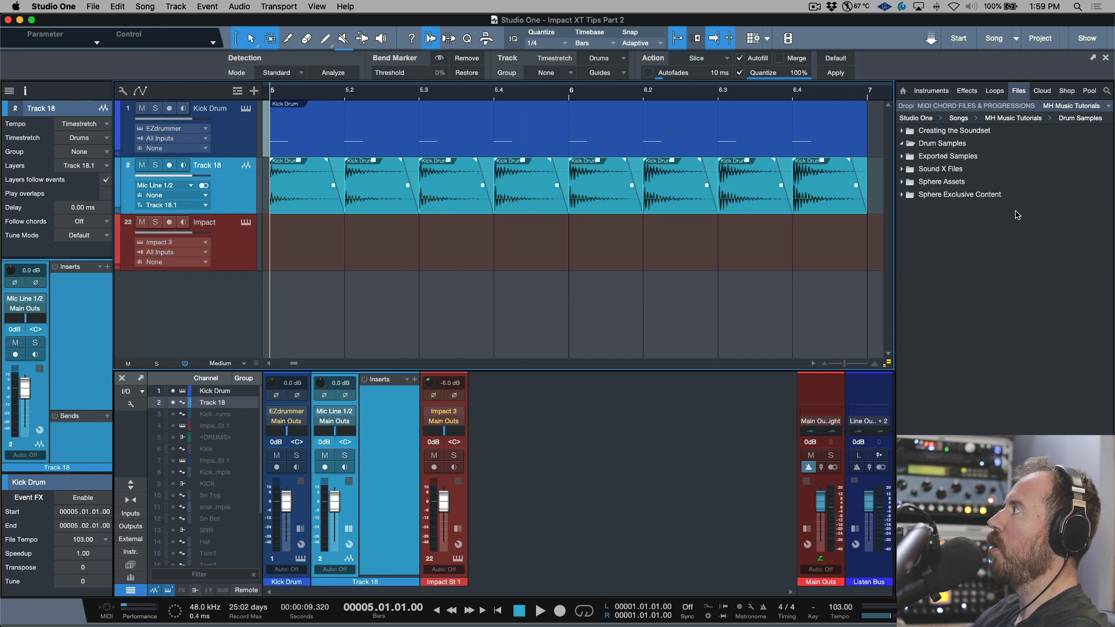
# Rename all the audio slices as Kick Drum with sequential numbers added.
pyautogui.click(907, 149)
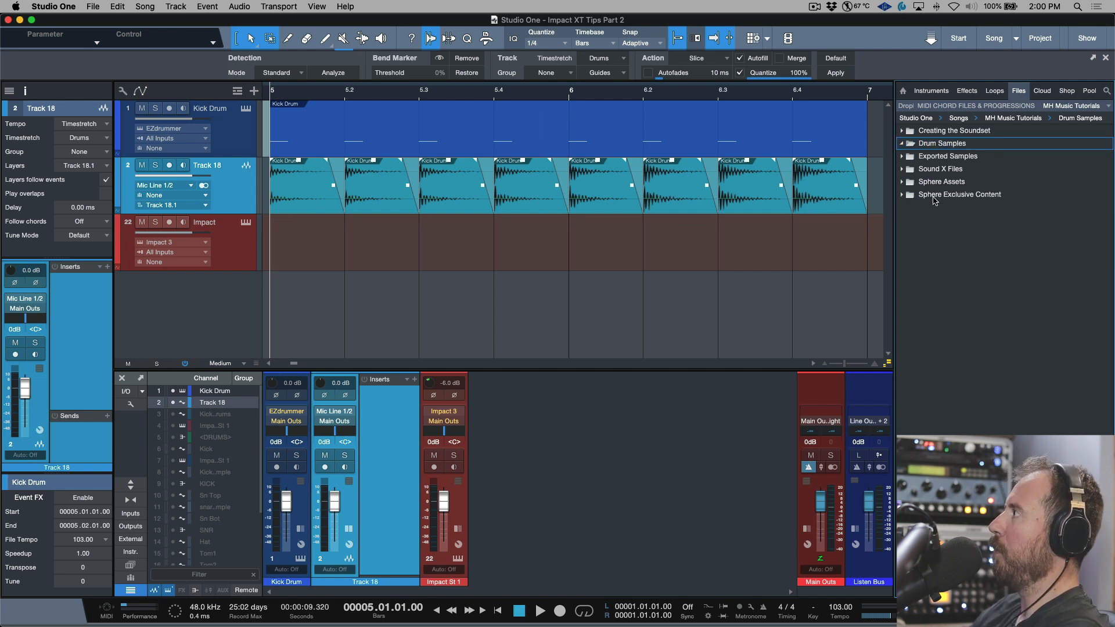
pyautogui.moveTo(876, 202); pyautogui.dragTo(289, 208)
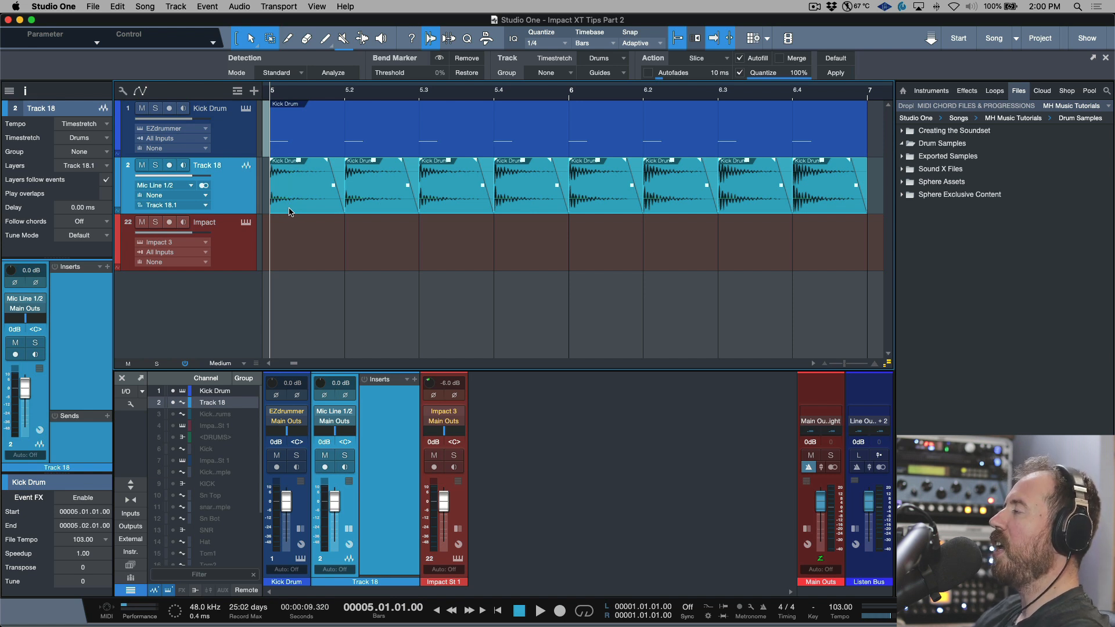
pyautogui.hotkey('shift', 'Return')
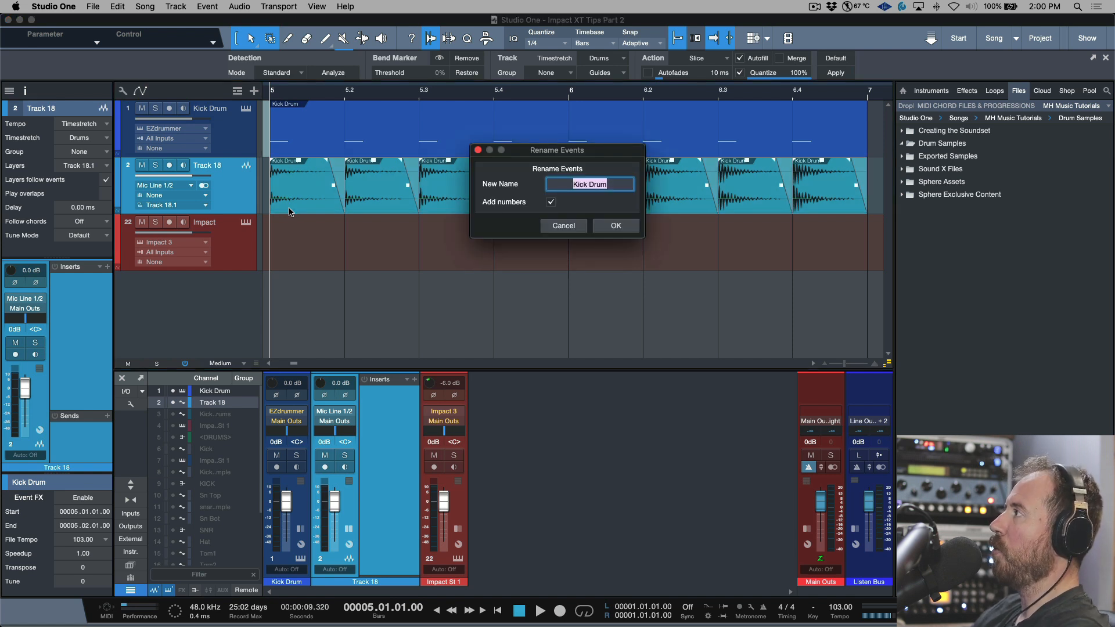
pyautogui.click(551, 203)
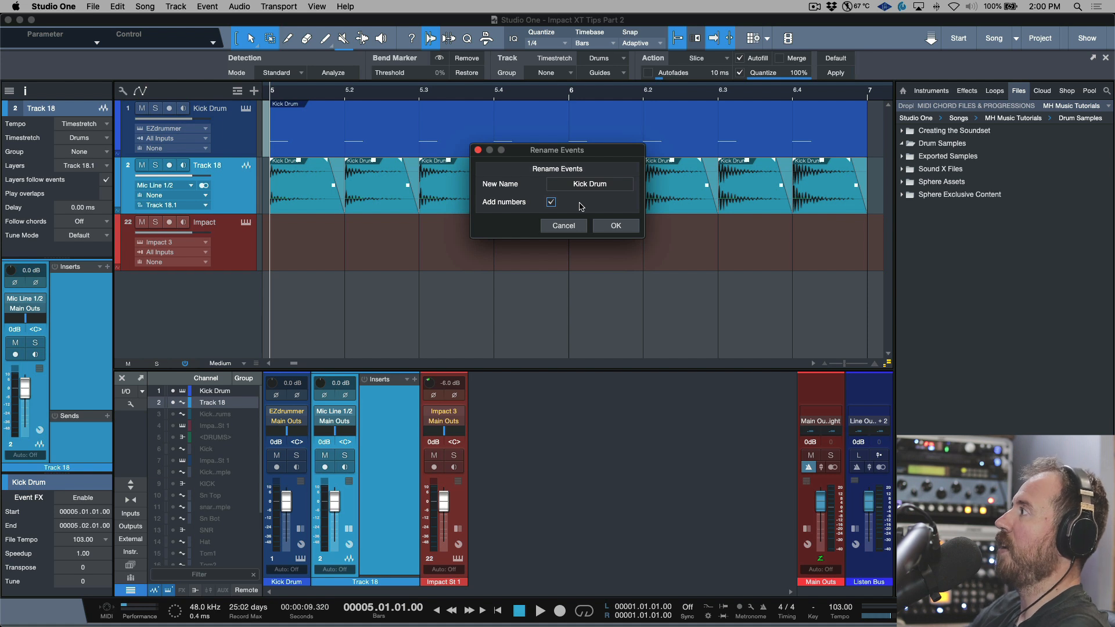
pyautogui.click(616, 226)
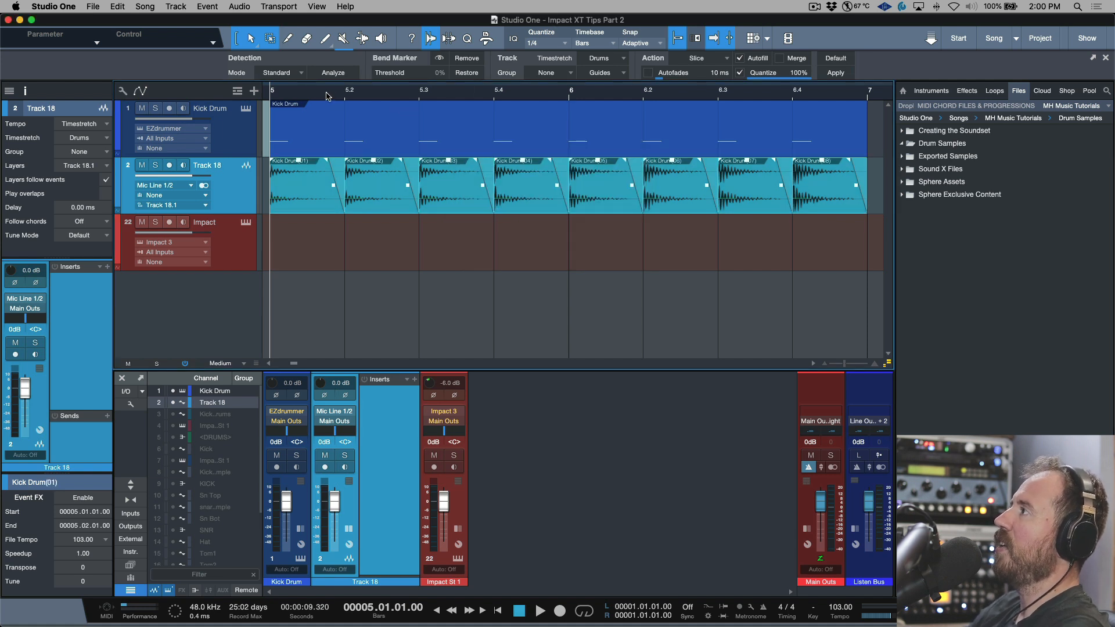
# Check the numbered kick slices from the first to the last, and reselect all slices on the audio track.
pyautogui.scroll(5, 308, 97)
pyautogui.hscroll(-5, 440, 172)
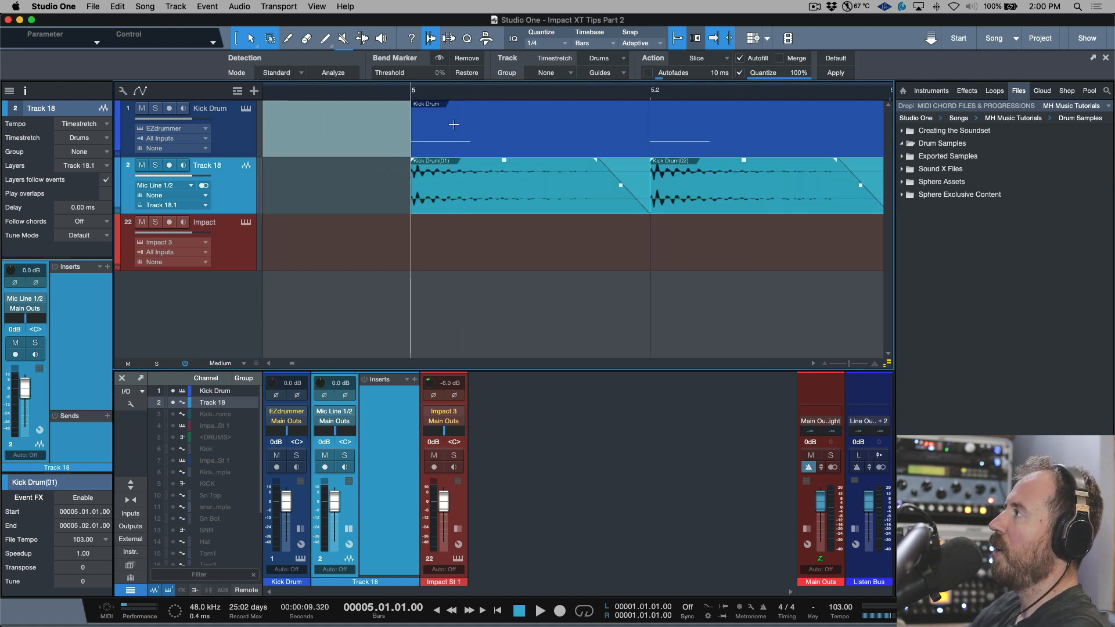
pyautogui.click(496, 203)
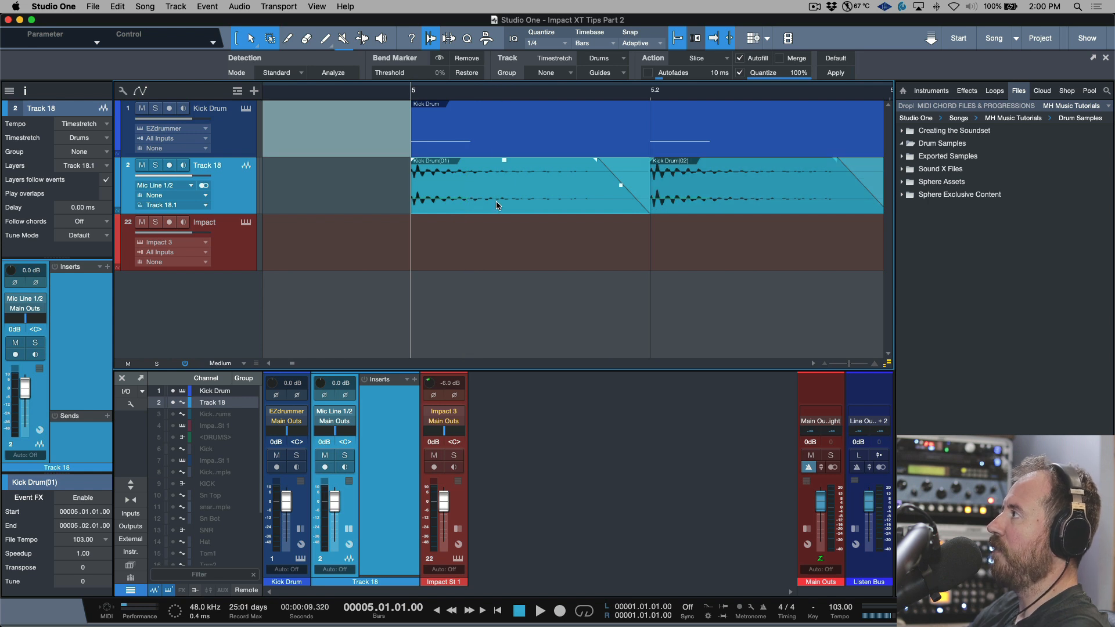
pyautogui.press('Left')
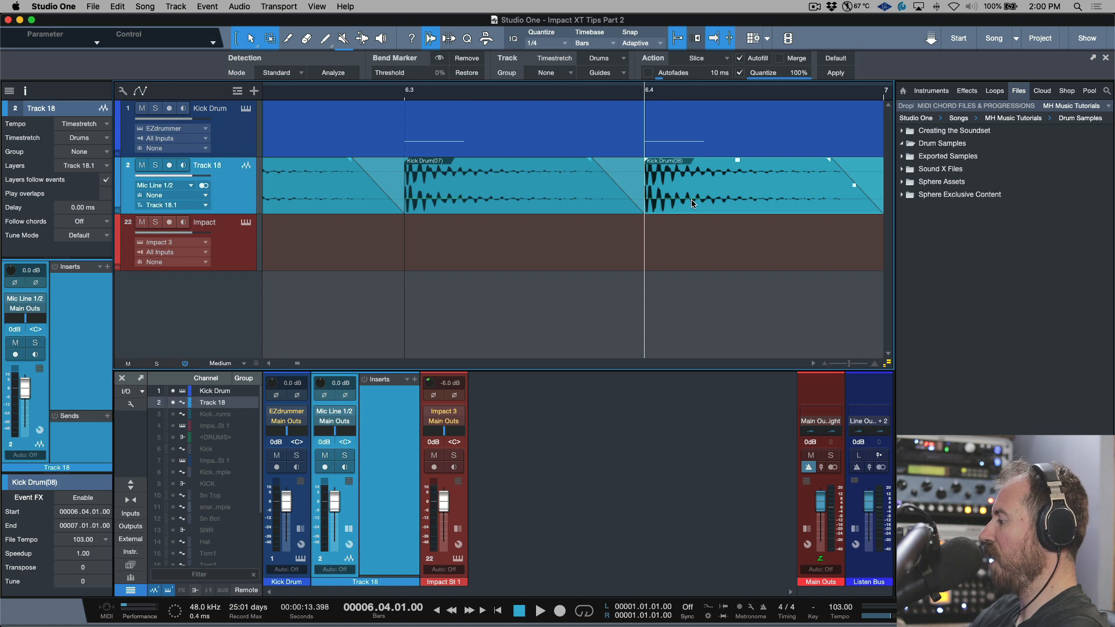
pyautogui.press('shift+super+a')
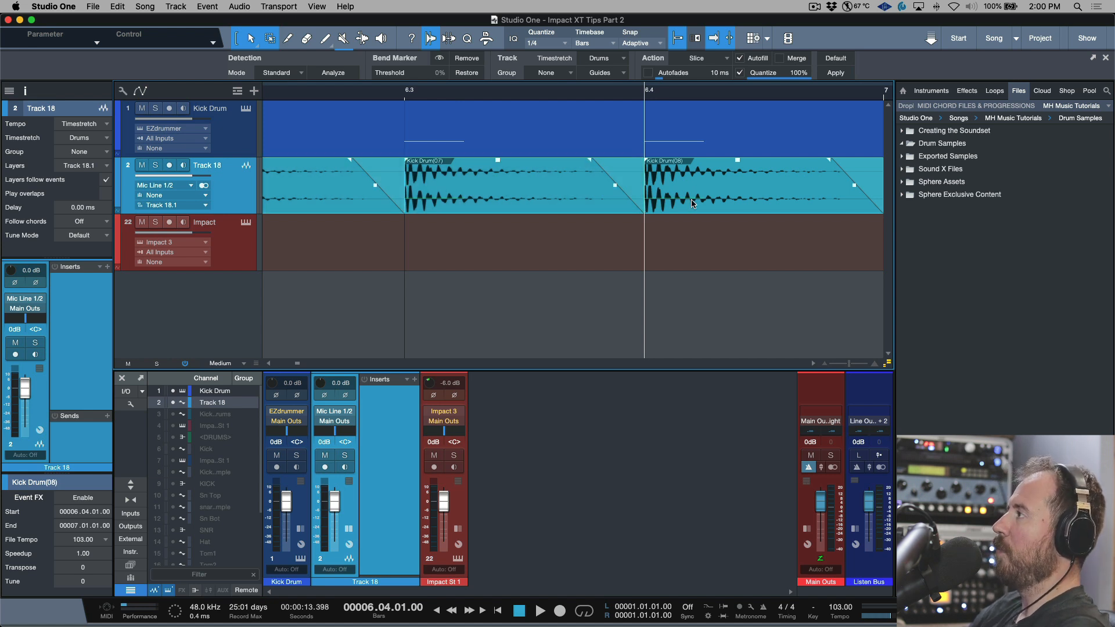
pyautogui.hotkey('shift', 's')
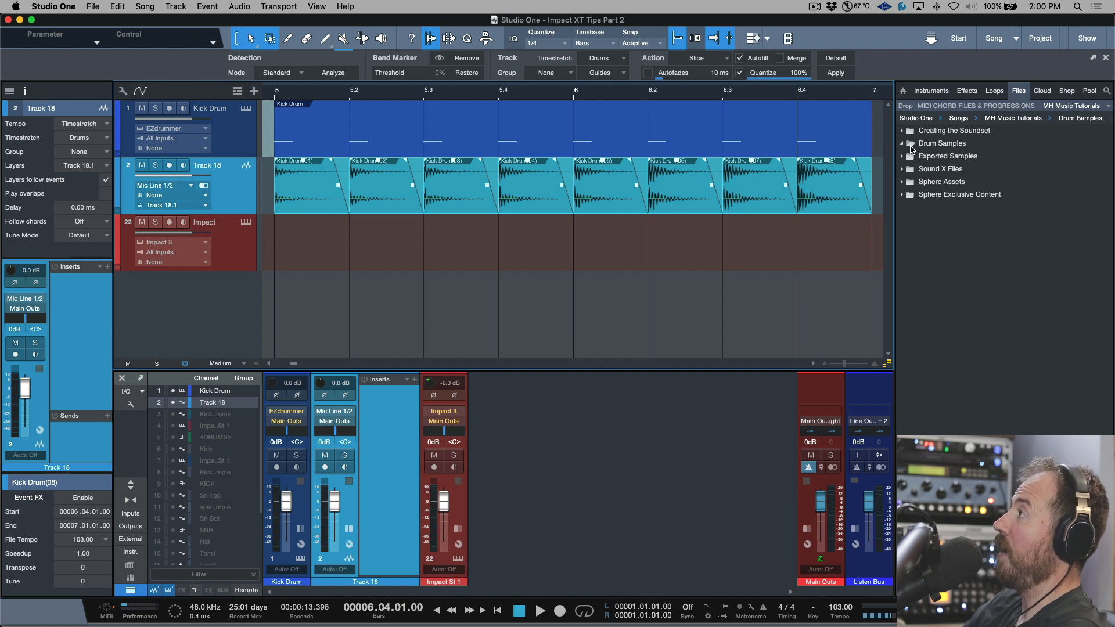
# Turn off recording tempo information to audio files in the advanced audio preferences, and apply the change.
pyautogui.press('super+comma')
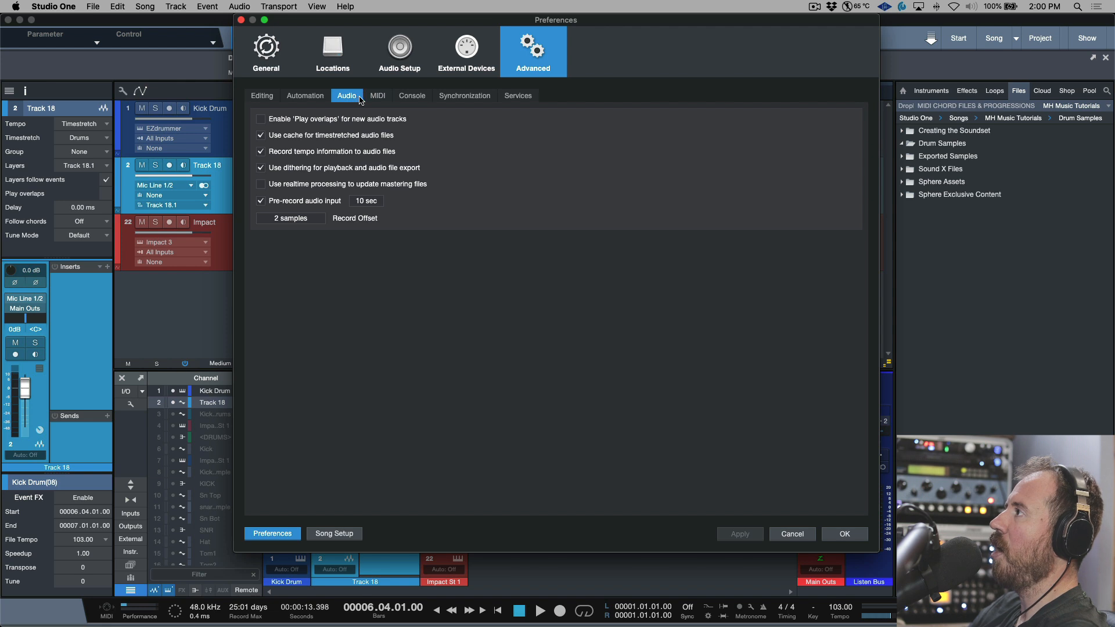
pyautogui.click(260, 154)
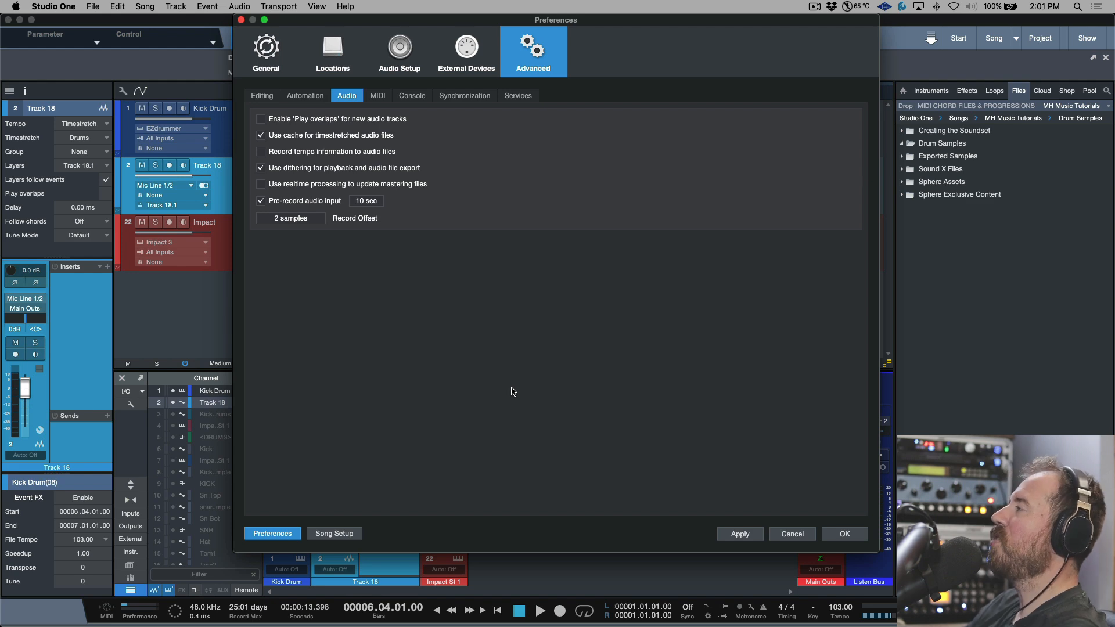
pyautogui.click(741, 535)
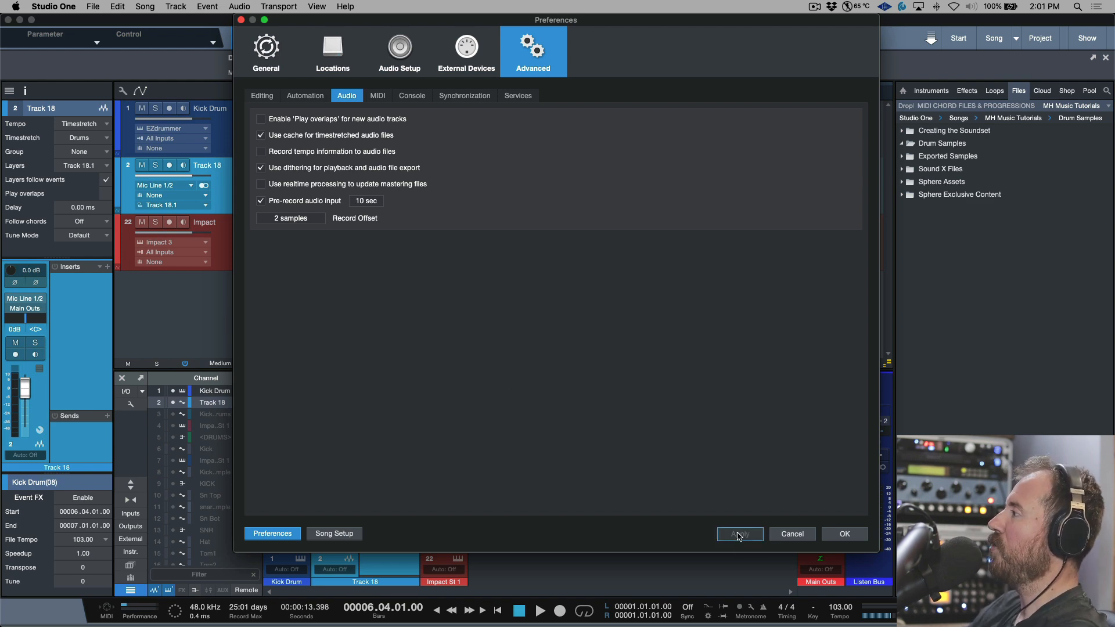
pyautogui.click(844, 534)
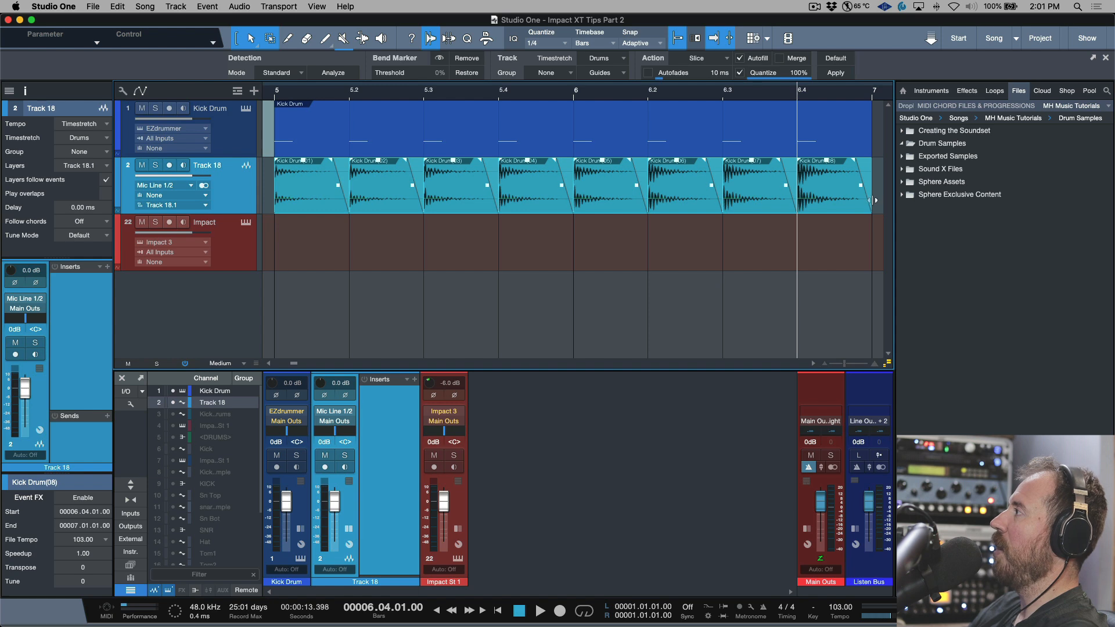
# Export the eight selected kick slices as Wave files into the Drum Samples folder.
pyautogui.moveTo(847, 209); pyautogui.dragTo(944, 147)
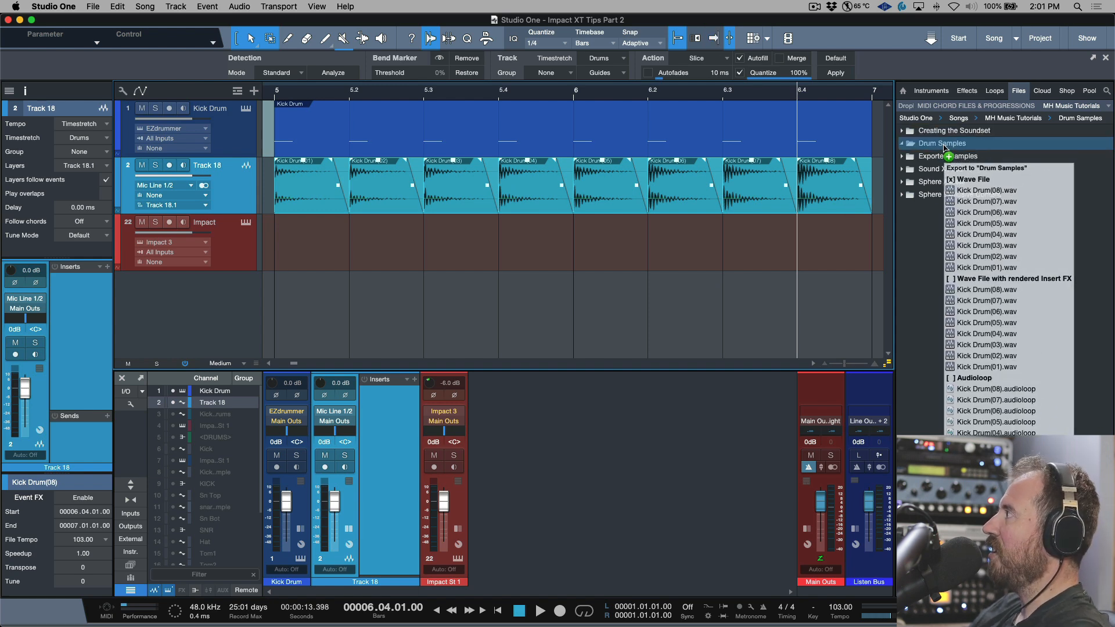
pyautogui.press('shift')
pyautogui.press('shift')
pyautogui.press('shift')
pyautogui.press('shift')
pyautogui.moveTo(944, 147); pyautogui.dragTo(943, 147)
pyautogui.press('shift')
pyautogui.press('shift')
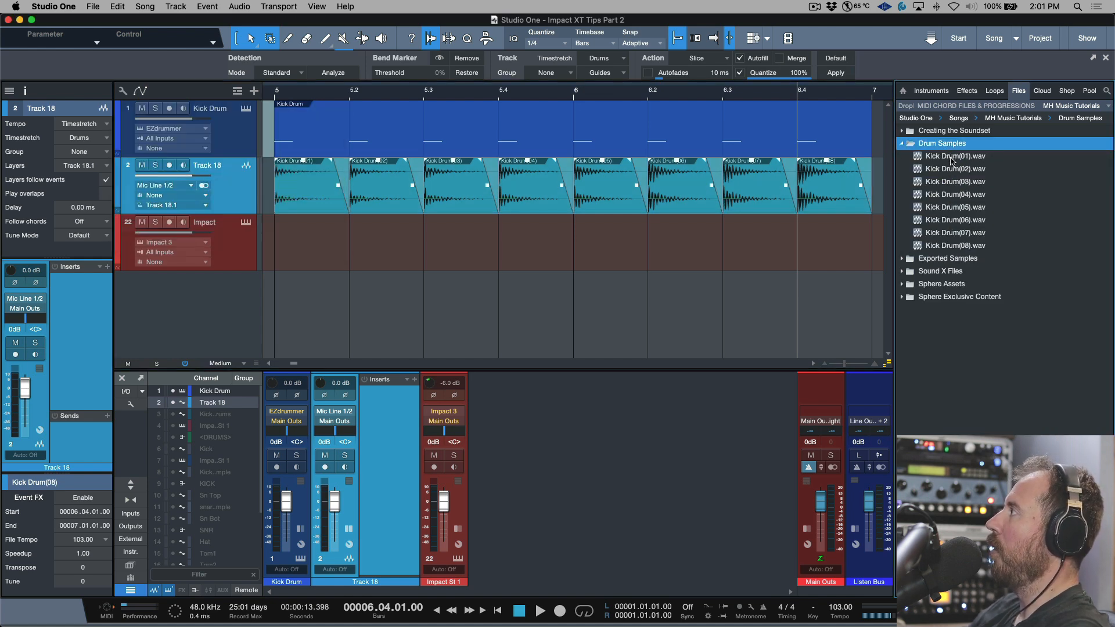
# Audition the exported kick samples in the Drum Samples folder from Kick Drum(01).wav to Kick Drum(08).wav and back.
pyautogui.click(952, 157)
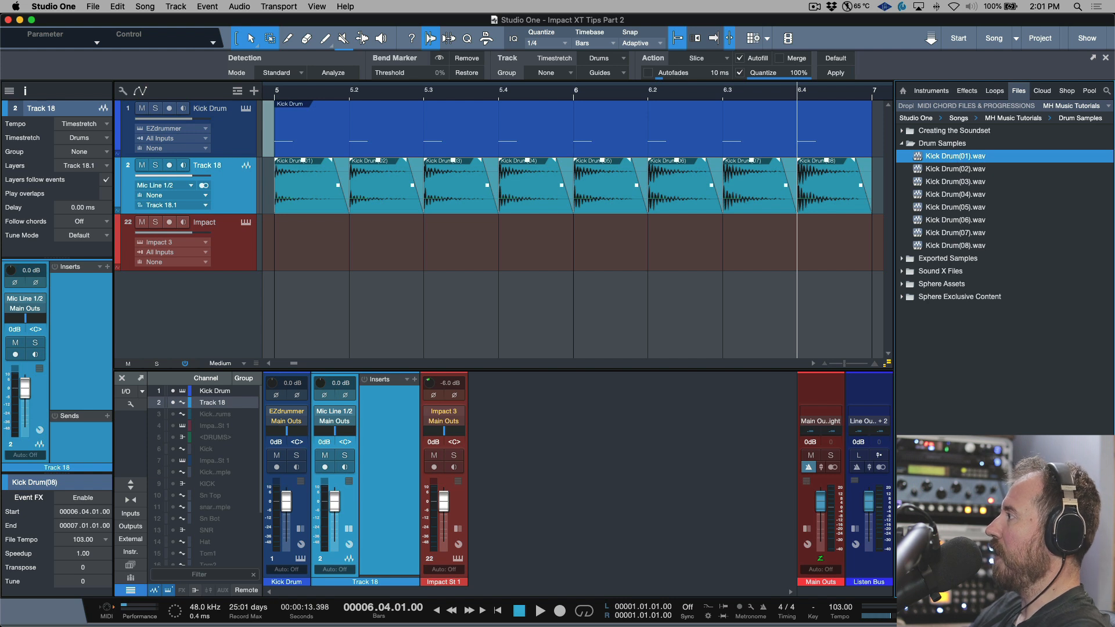
pyautogui.press('space')
pyautogui.press('Down')
pyautogui.press('Down')
pyautogui.press('Down')
pyautogui.press('Down')
pyautogui.press('Down')
pyautogui.press('Down')
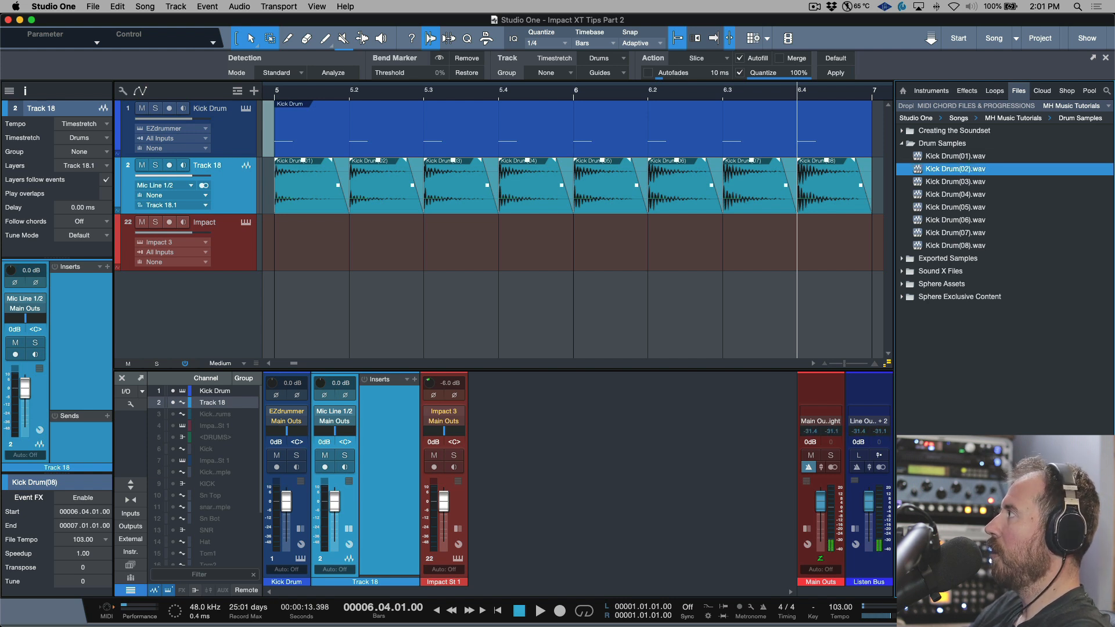
pyautogui.press('Down')
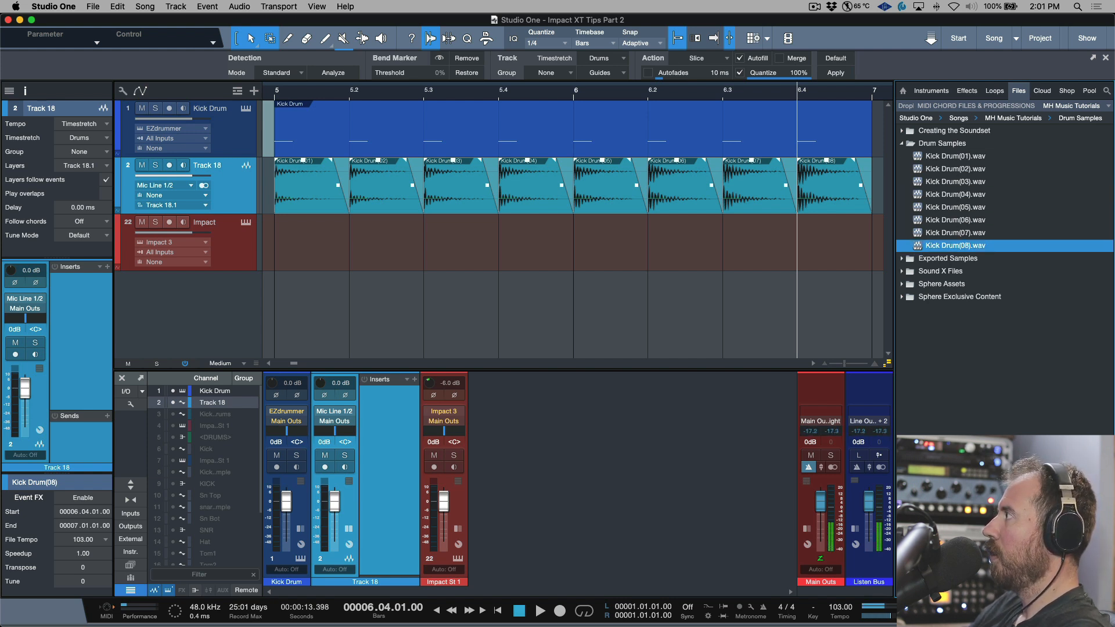
pyautogui.press('Up')
pyautogui.press('Up')
pyautogui.press('Up')
pyautogui.press('Up')
pyautogui.press('Up')
pyautogui.press('Up')
pyautogui.press('Up')
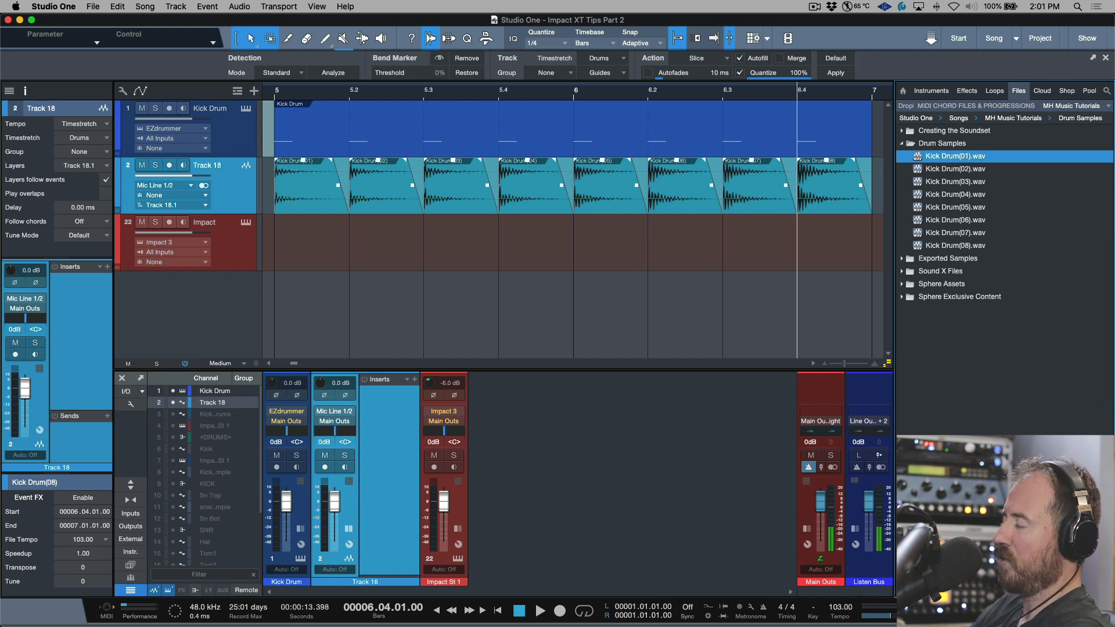
# Load all eight kick samples, Kick Drum(01).wav to Kick Drum(08).wav, together onto pad D1 of the Impact track's instrument.
pyautogui.hotkey('shift', 'Down')
pyautogui.hotkey('shift', 'Down')
pyautogui.hotkey('shift', 'Down')
pyautogui.hotkey('shift', 'Down')
pyautogui.hotkey('shift', 'Down')
pyautogui.hotkey('shift', 'Down')
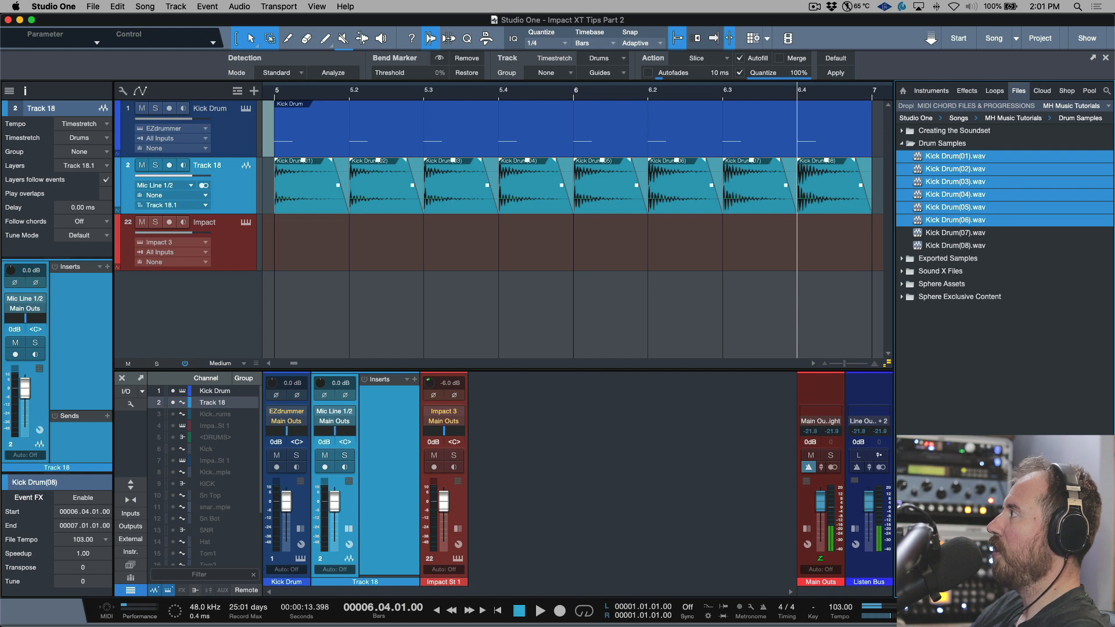
pyautogui.hotkey('shift', 'Down')
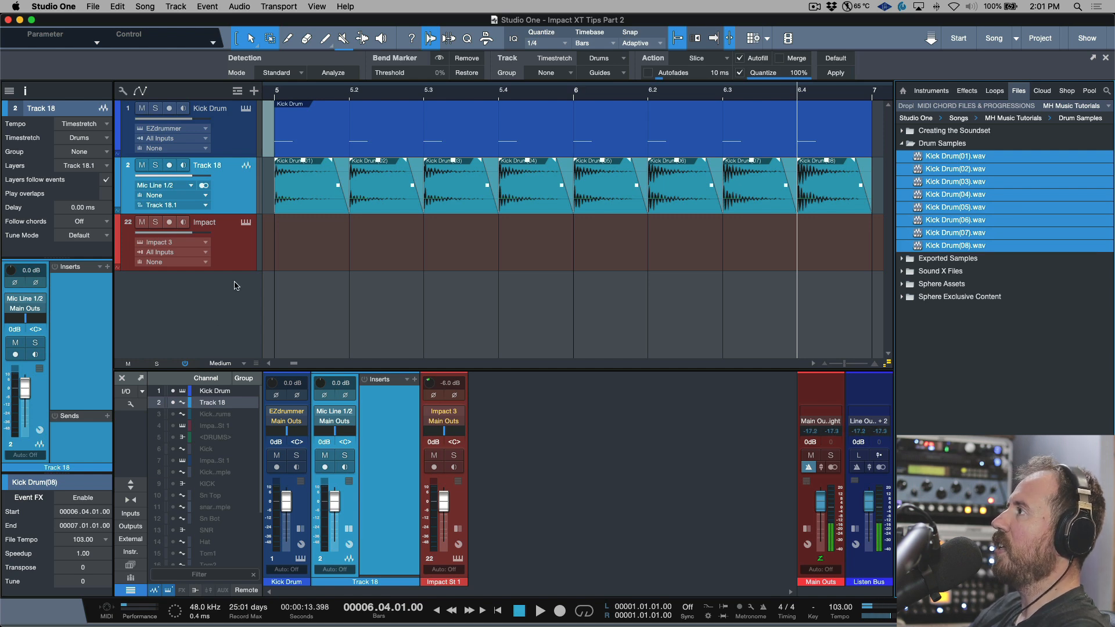
pyautogui.click(238, 258)
pyautogui.click(245, 223)
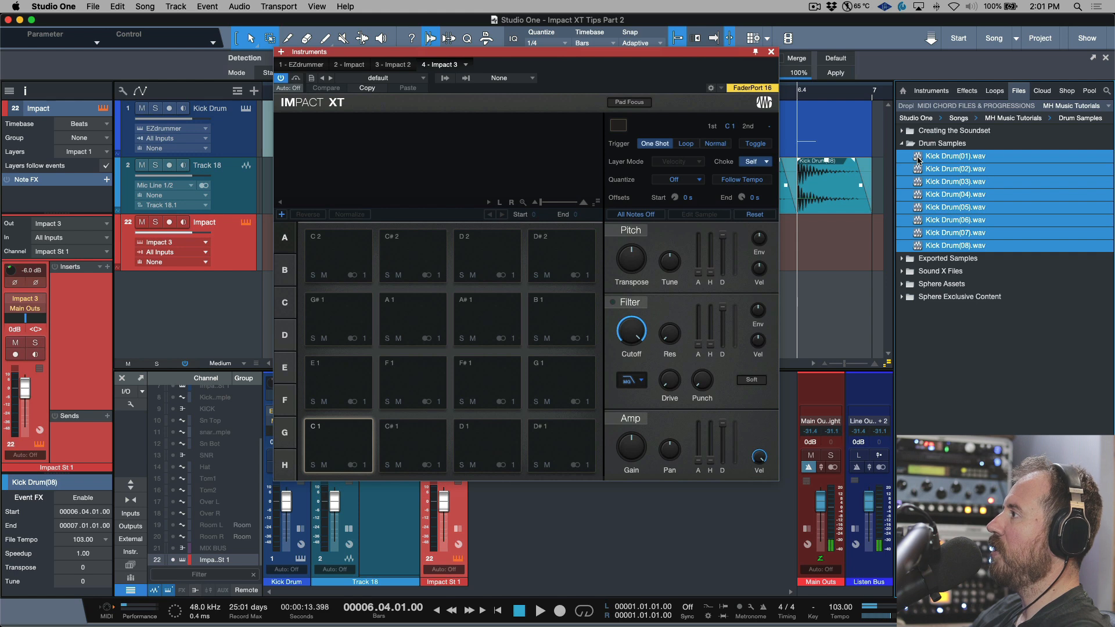
pyautogui.moveTo(918, 160); pyautogui.dragTo(491, 442)
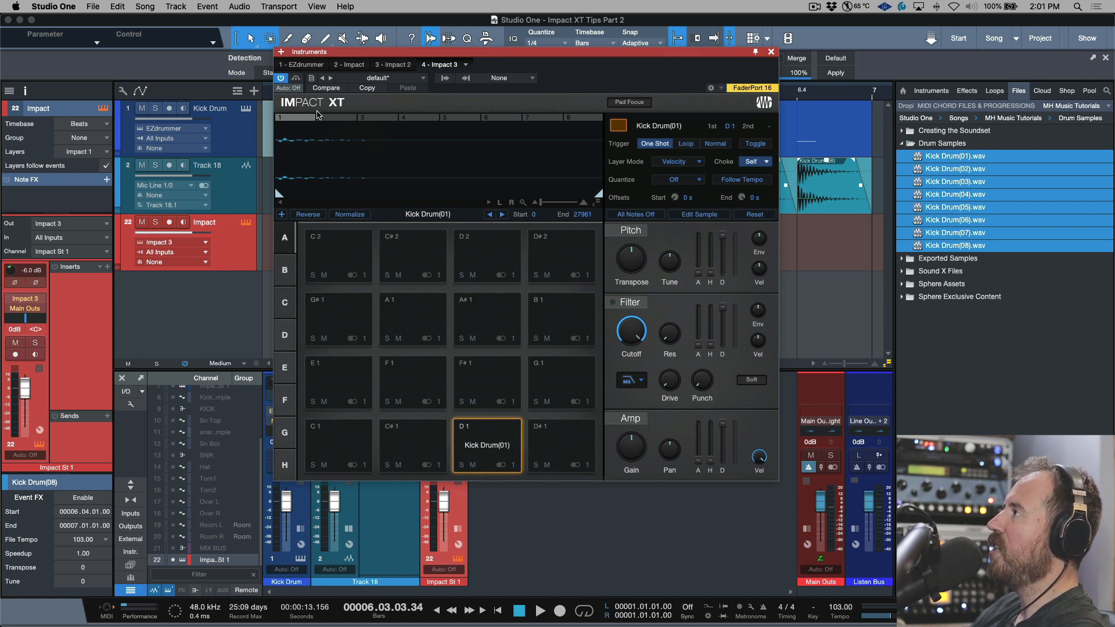
# Compare the softest and loudest velocity layers on pad D1.
pyautogui.click(426, 122)
pyautogui.click(545, 122)
pyautogui.click(584, 120)
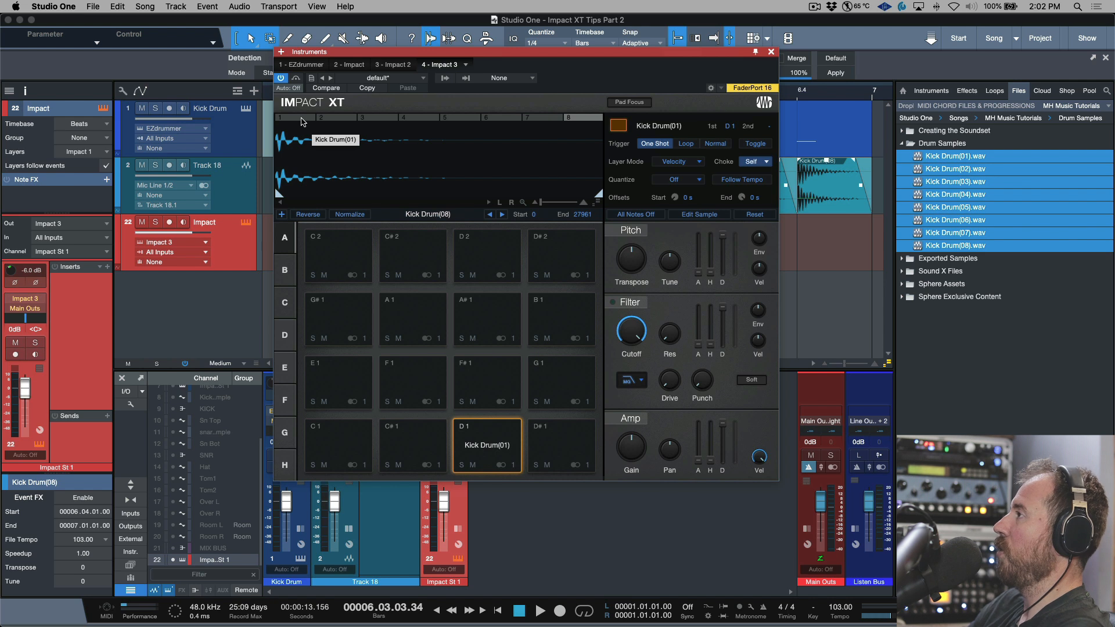
pyautogui.click(301, 121)
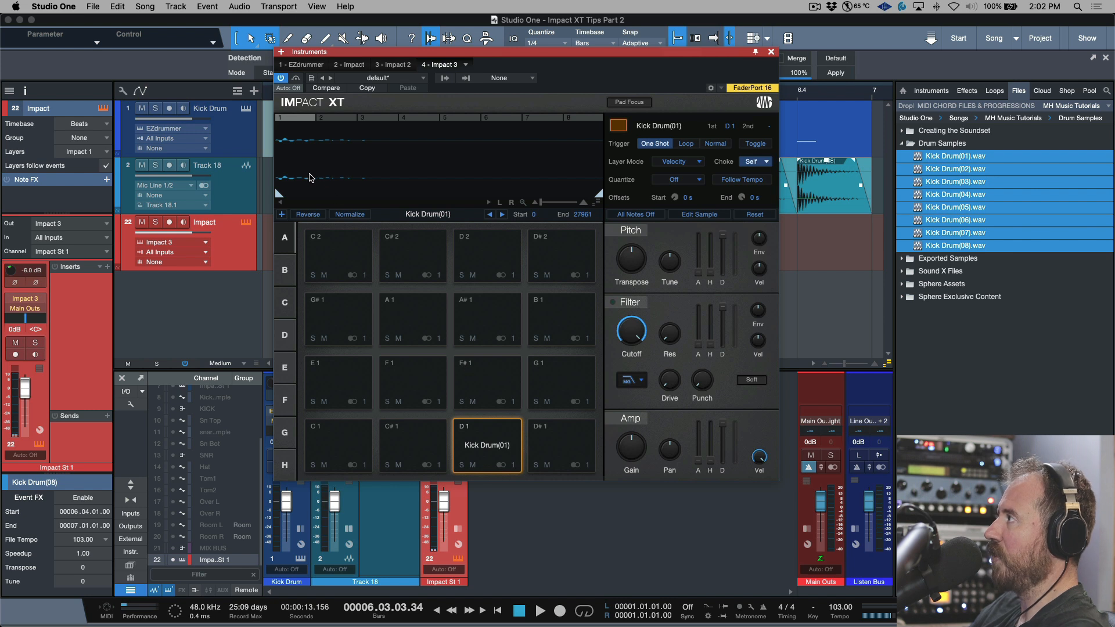
pyautogui.moveTo(598, 202); pyautogui.dragTo(597, 228)
pyautogui.click(587, 119)
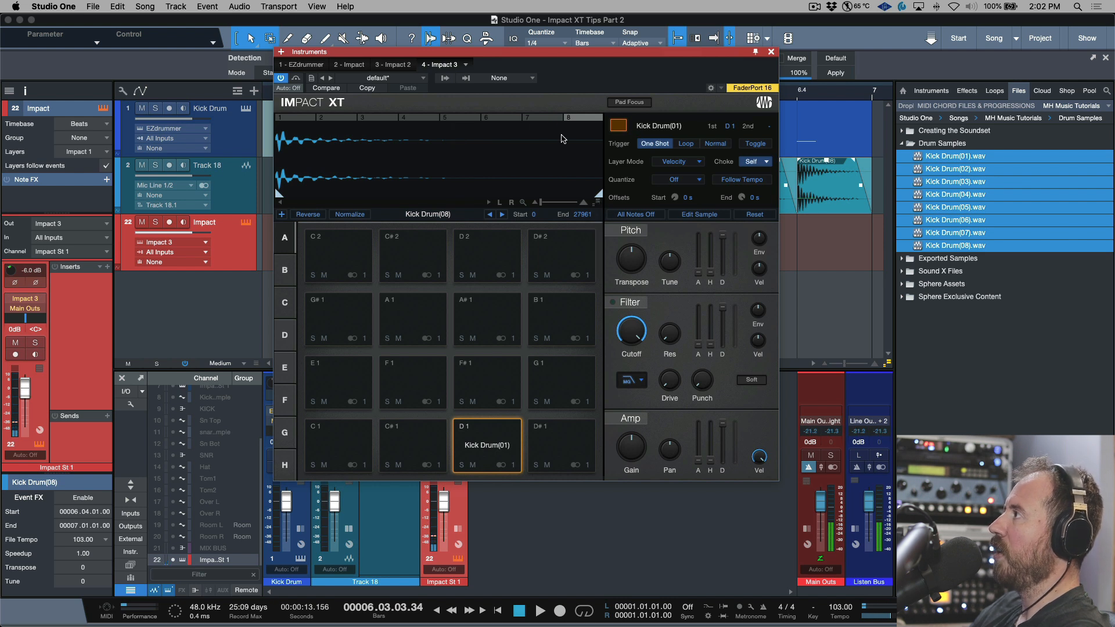
pyautogui.click(294, 122)
pyautogui.moveTo(597, 202); pyautogui.dragTo(587, 490)
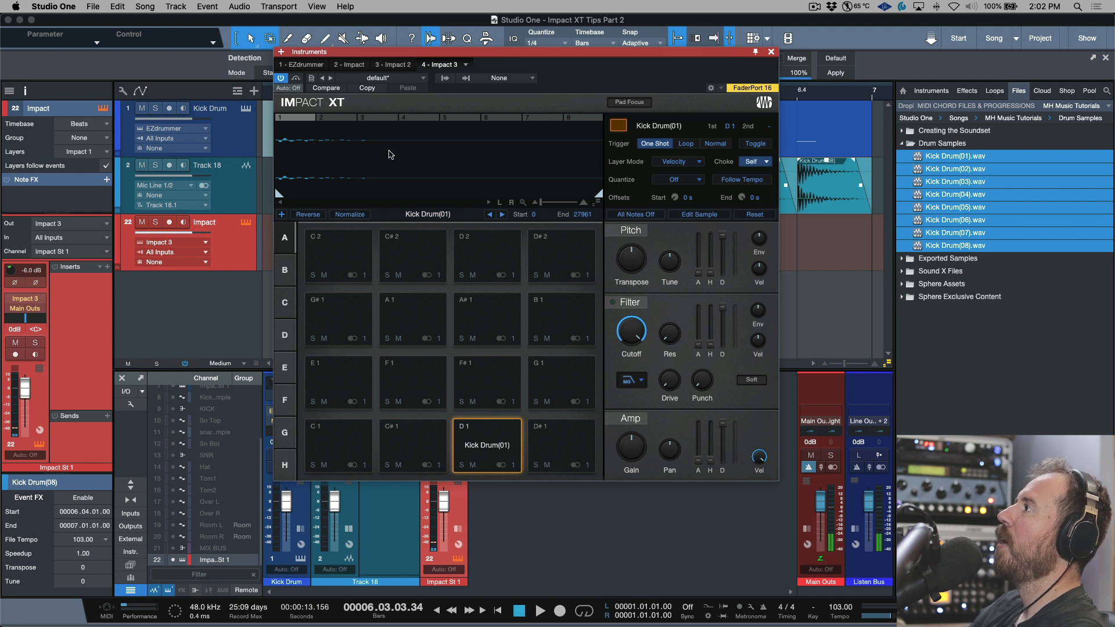
# Audition the sample layers of pad D1 up and down the range, and view the options for the seventh sample.
pyautogui.click(338, 119)
pyautogui.click(378, 120)
pyautogui.click(417, 119)
pyautogui.click(462, 119)
pyautogui.click(503, 119)
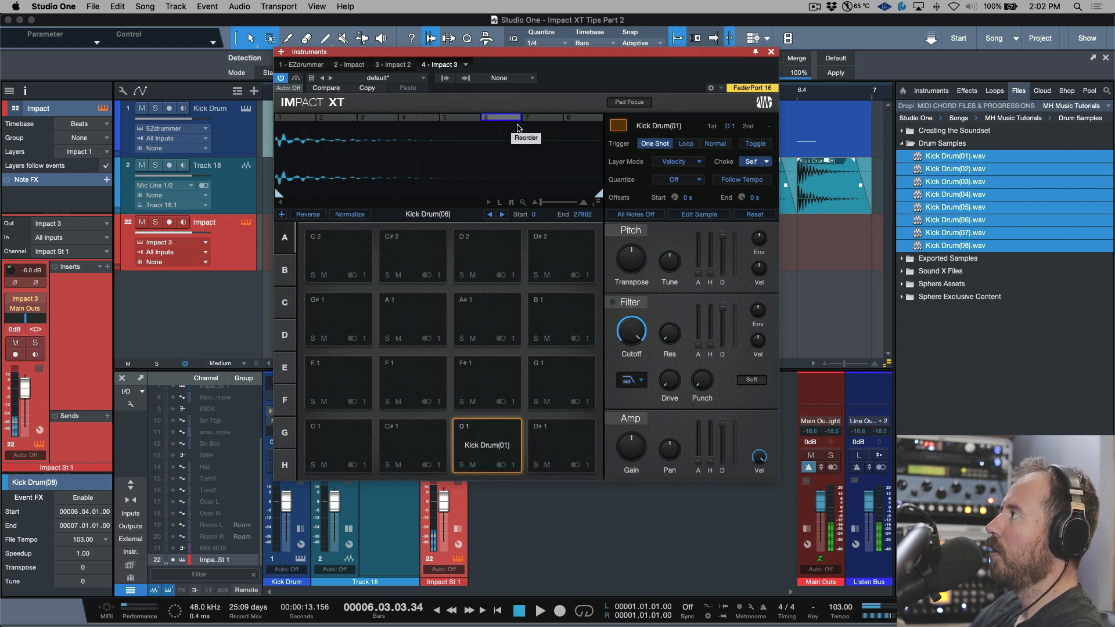
pyautogui.click(544, 119)
pyautogui.click(570, 119)
pyautogui.click(502, 120)
pyautogui.click(463, 121)
pyautogui.click(429, 120)
pyautogui.click(379, 119)
pyautogui.click(347, 121)
pyautogui.click(543, 119)
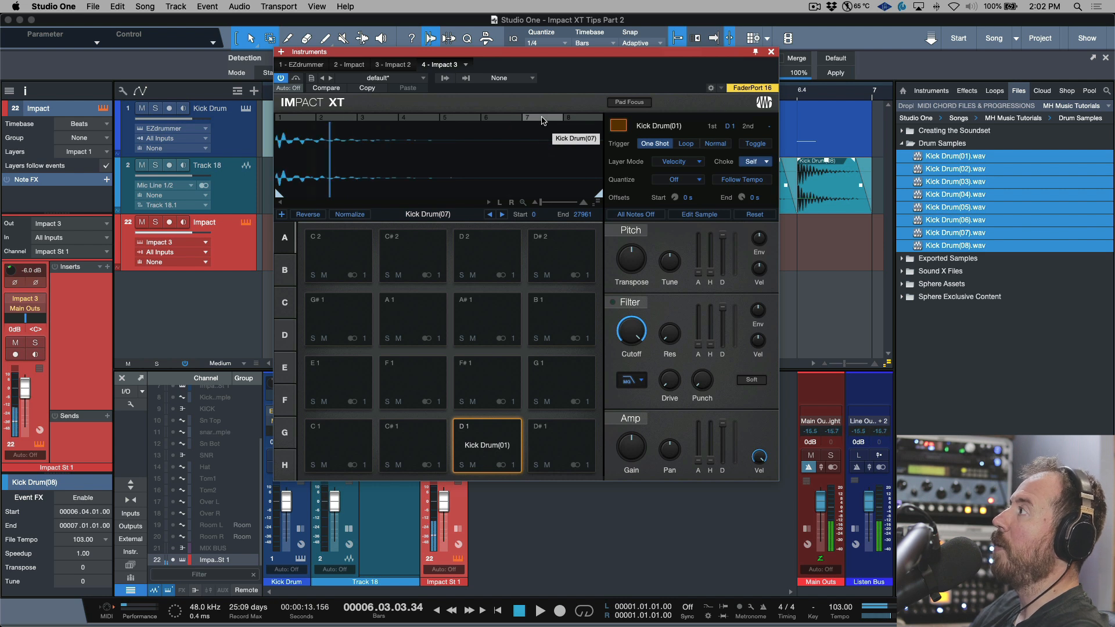
pyautogui.rightClick(543, 120)
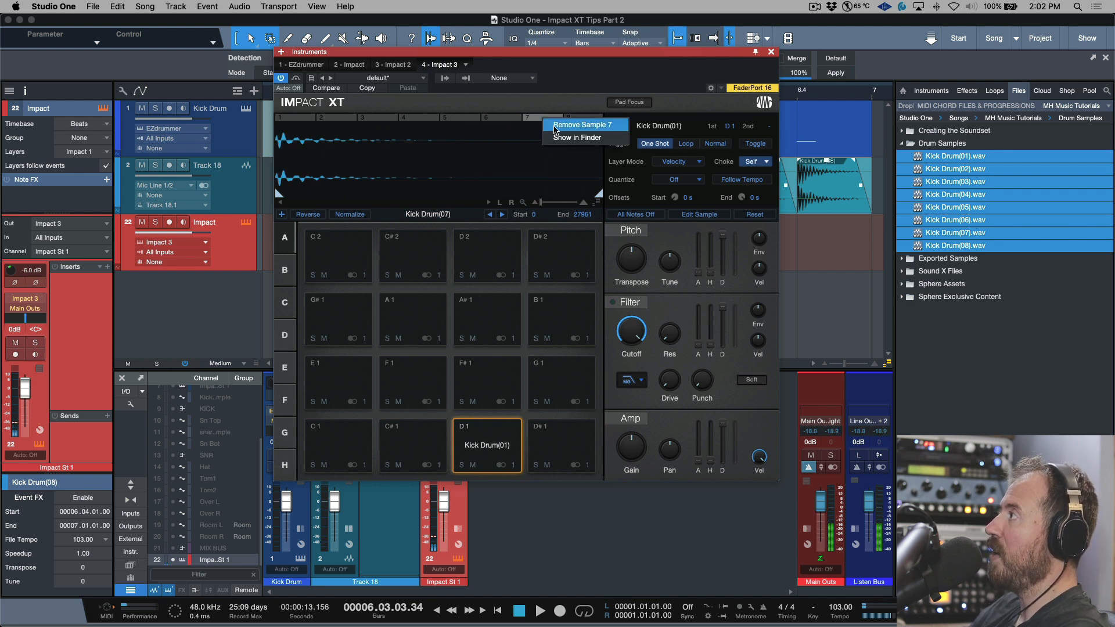
pyautogui.click(579, 79)
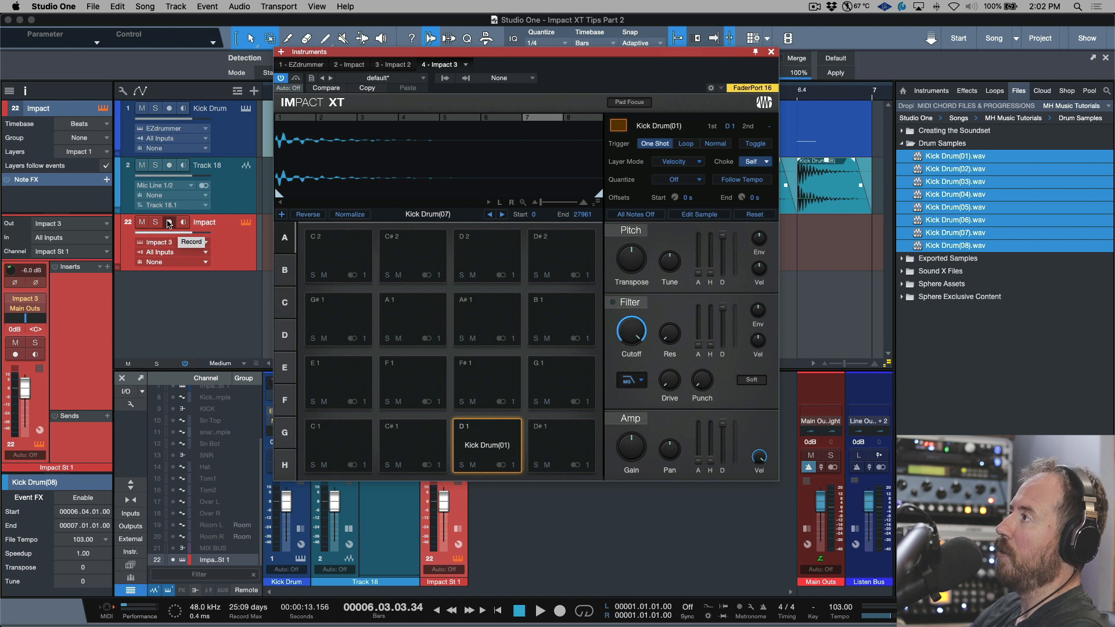
# Record-enable the Impact track to test pad D1, view the available layer modes, and close the instrument and disarm the track.
pyautogui.click(169, 223)
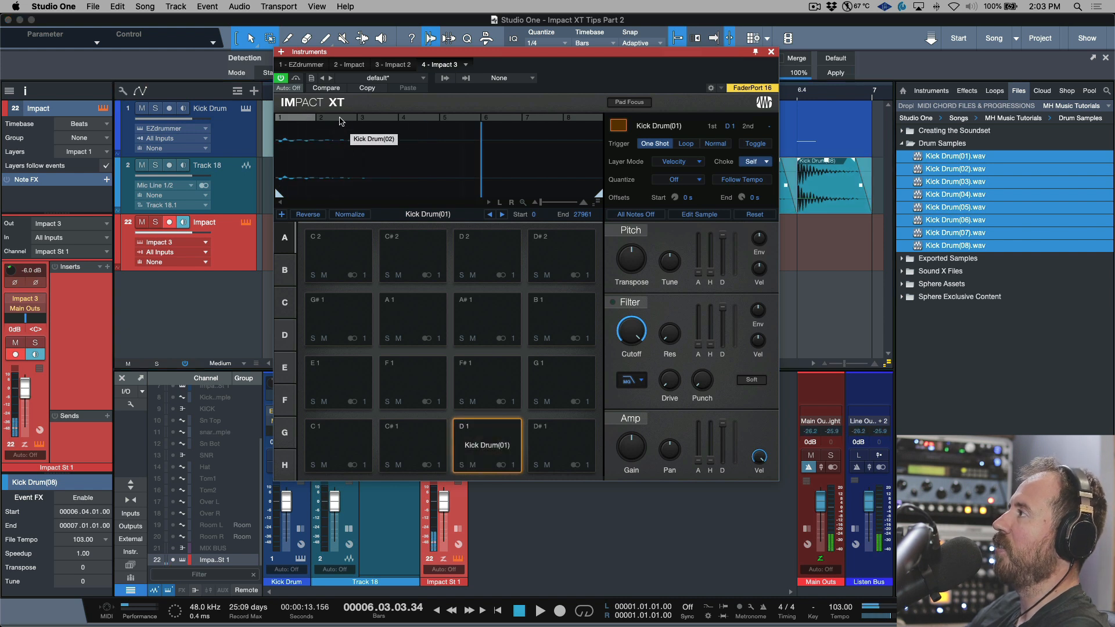
pyautogui.click(369, 121)
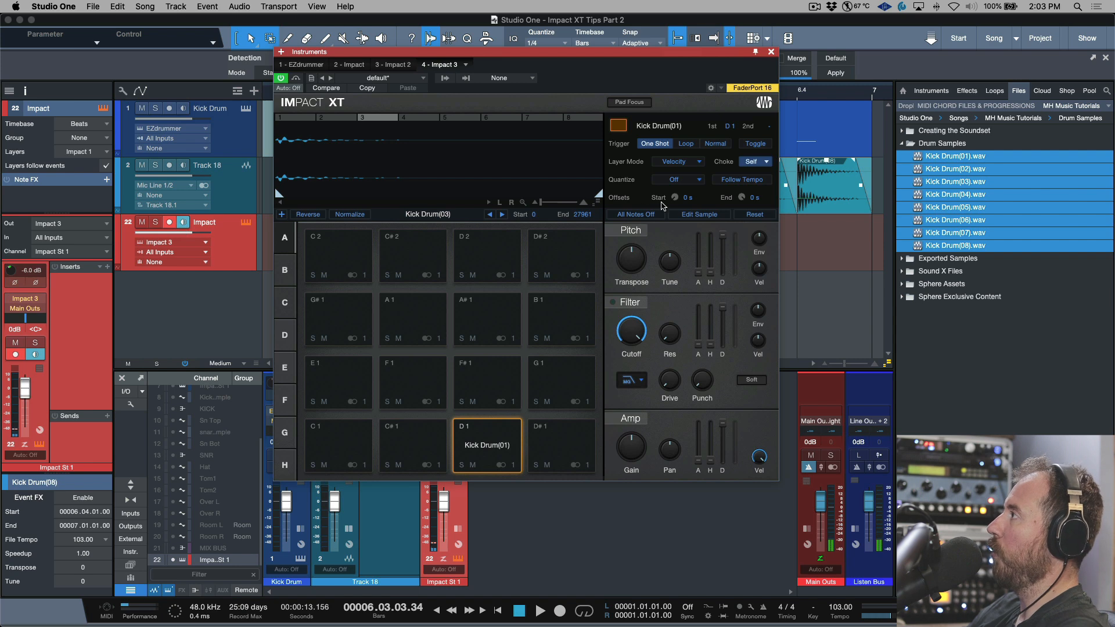
pyautogui.click(689, 167)
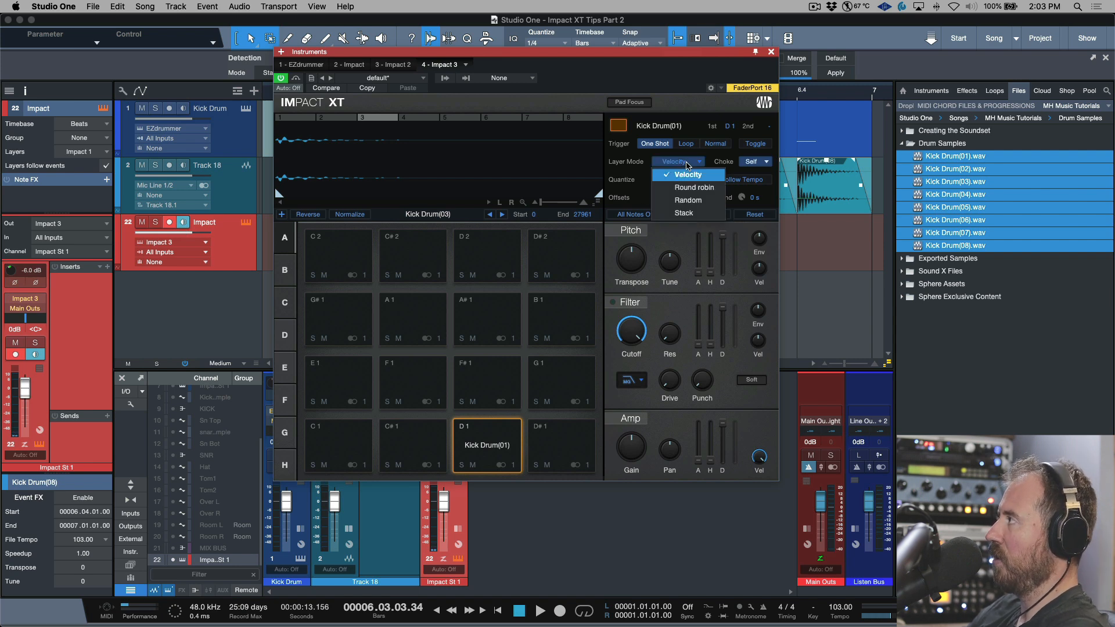
pyautogui.click(663, 73)
pyautogui.click(771, 51)
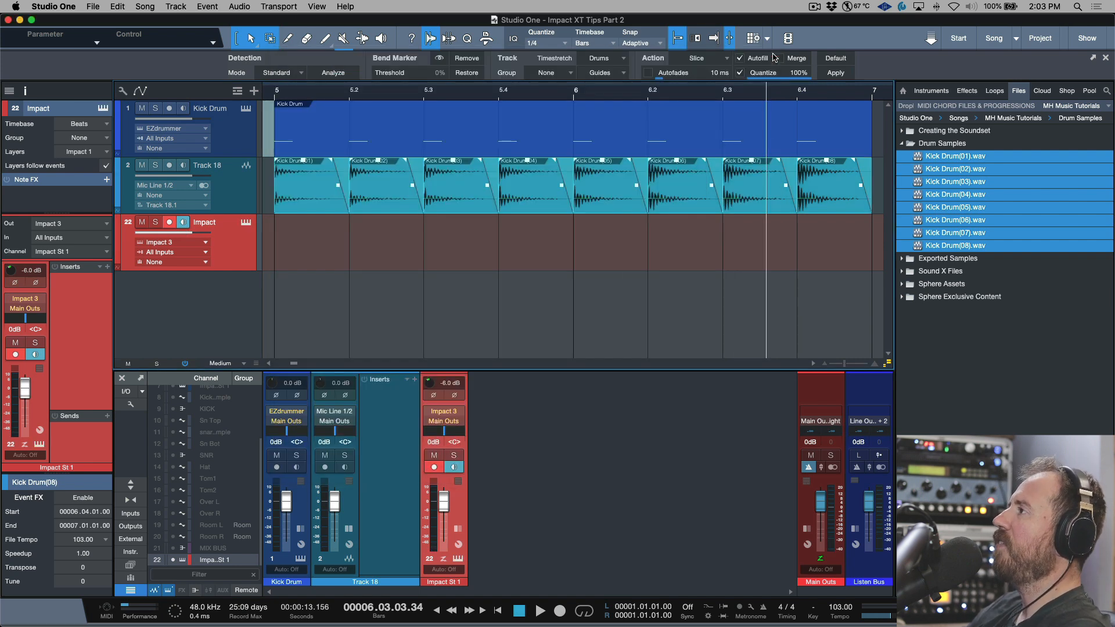
pyautogui.click(171, 223)
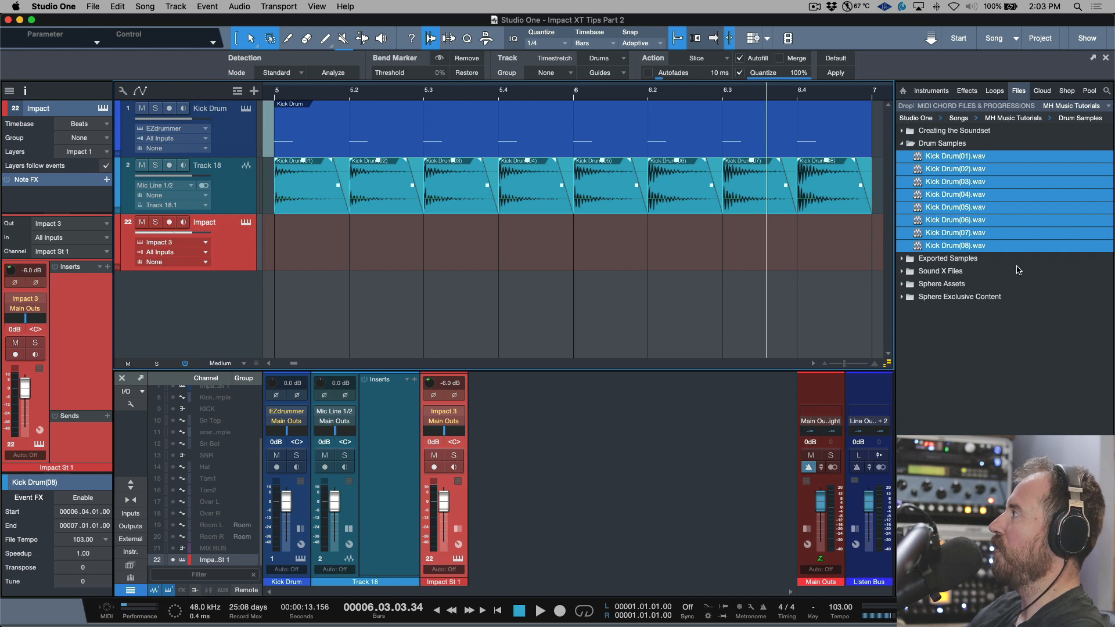
# Load Kick Drum(01).wav onto the empty Impact pad C2 and add Kick Drum(02).wav to it as a second layer.
pyautogui.doubleClick(952, 258)
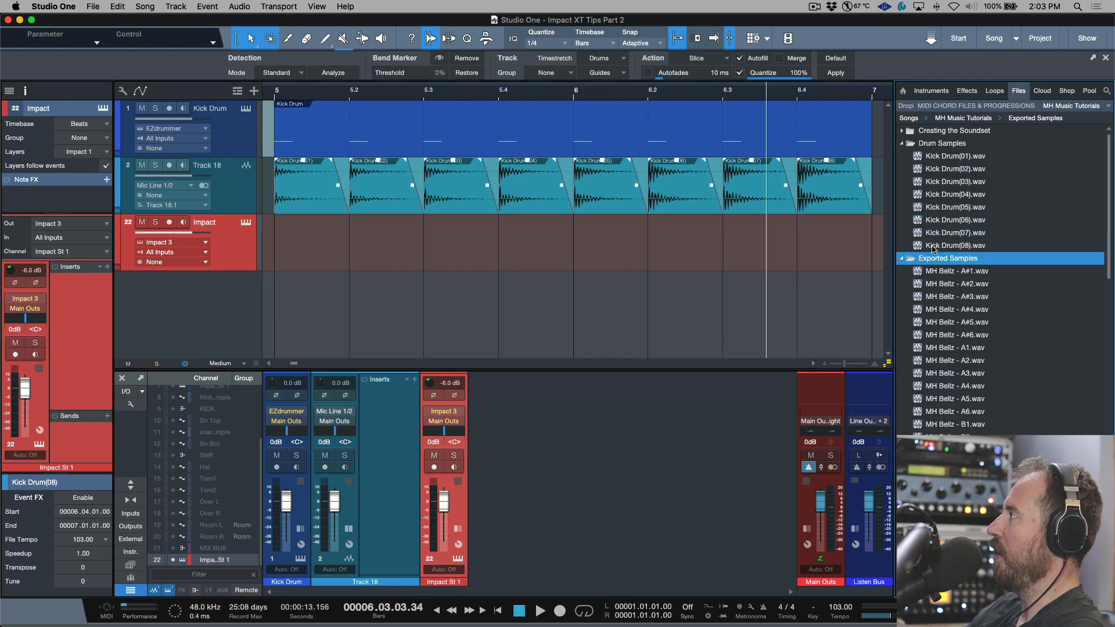
pyautogui.doubleClick(945, 259)
pyautogui.click(959, 158)
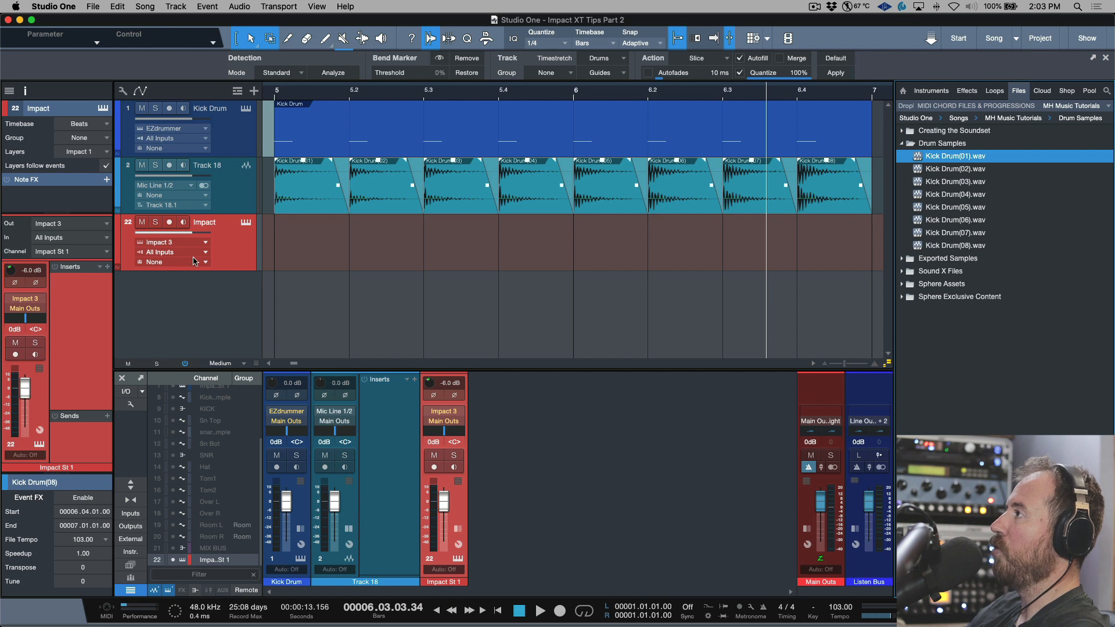
pyautogui.click(246, 223)
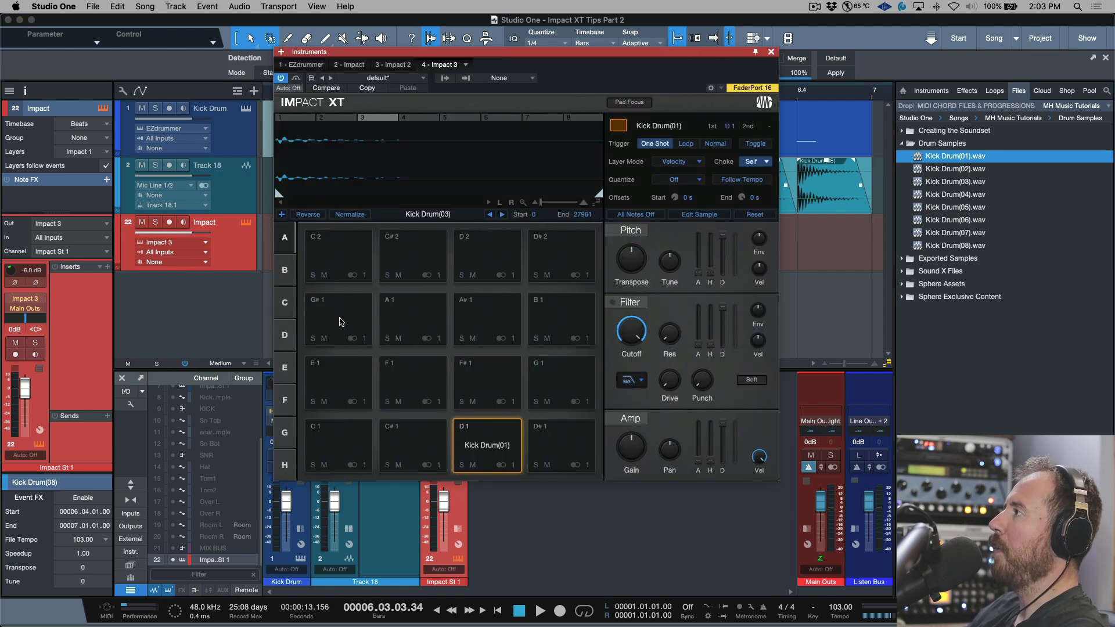
pyautogui.moveTo(914, 157); pyautogui.dragTo(366, 267)
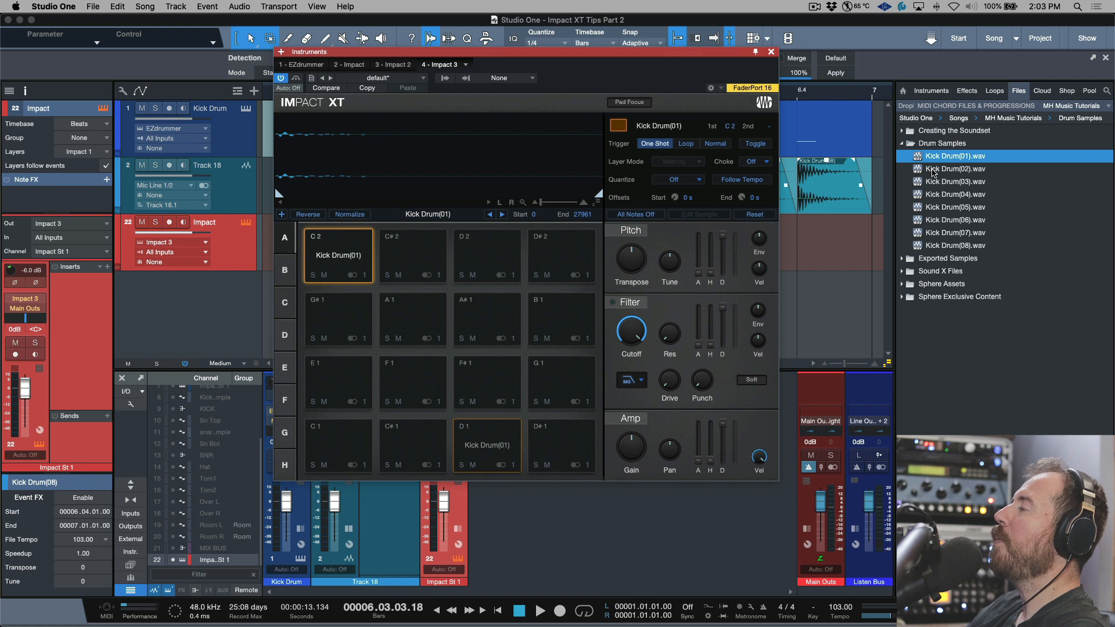
pyautogui.click(929, 169)
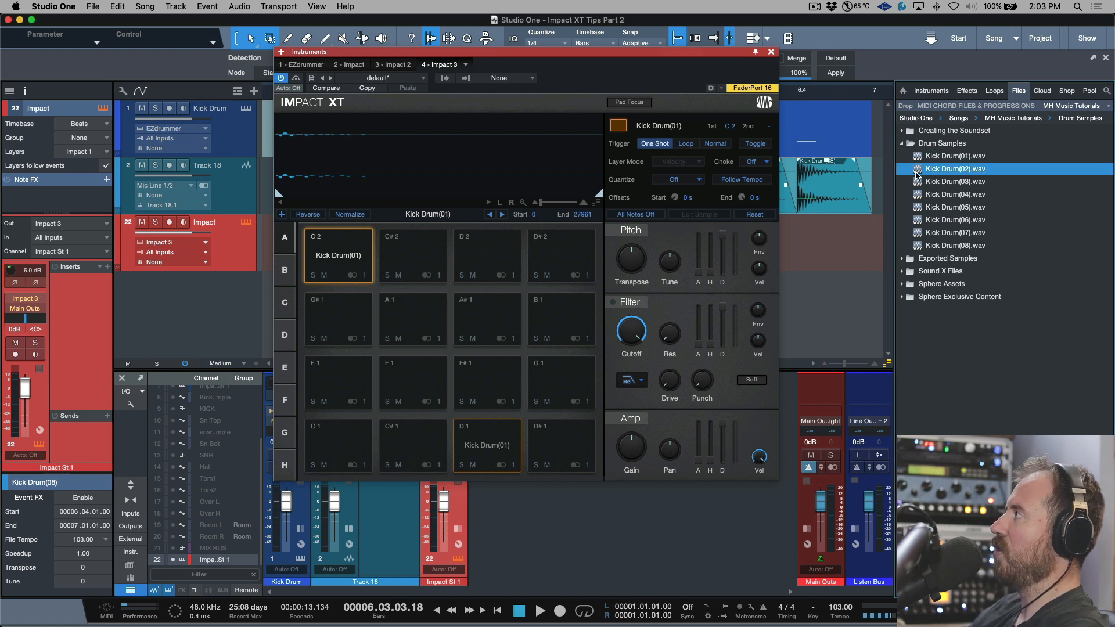
pyautogui.moveTo(918, 170); pyautogui.dragTo(351, 274)
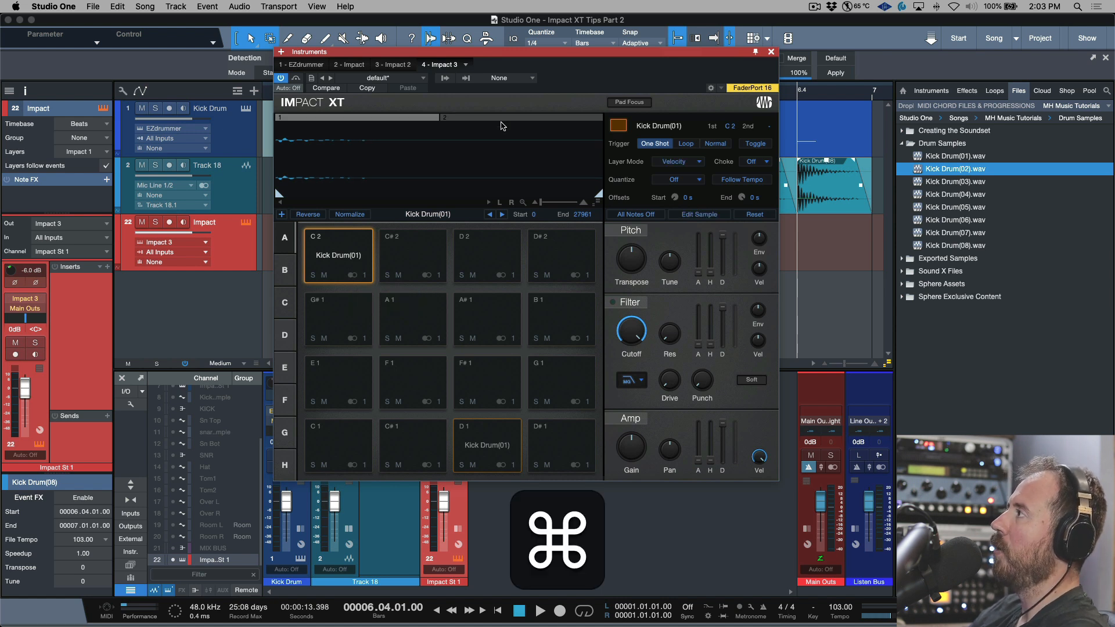
# Add Kick Drum(03).wav and Kick Drum(04).wav as further layers on Impact pad C2 and audition both.
pyautogui.click(971, 184)
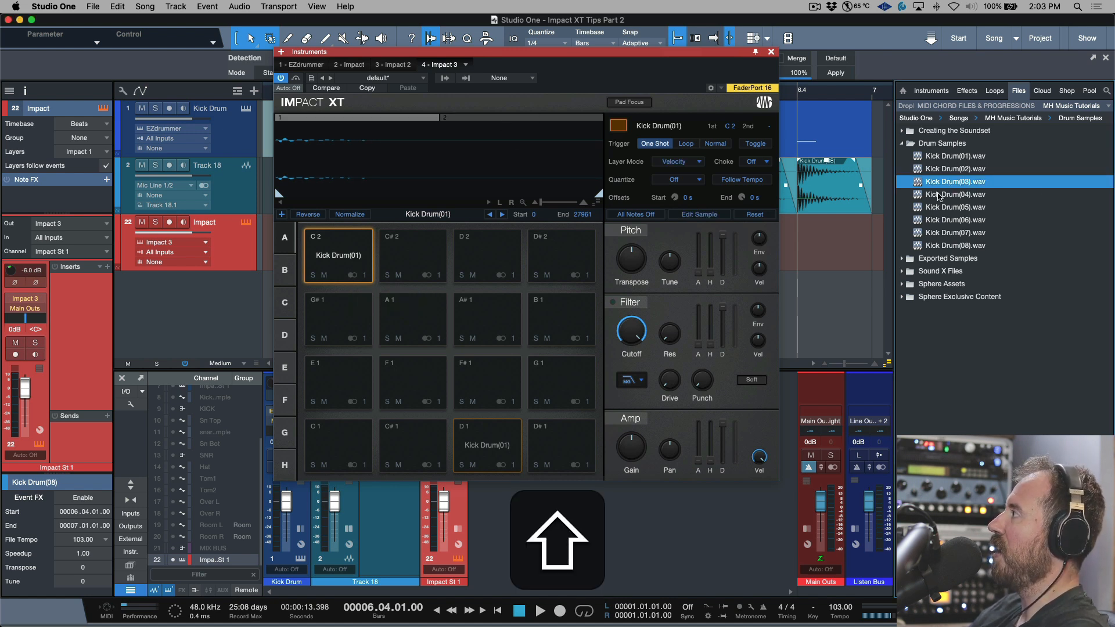
pyautogui.keyDown('shift'); pyautogui.click(937, 194); pyautogui.keyUp('shift')
pyautogui.moveTo(937, 194); pyautogui.dragTo(365, 267)
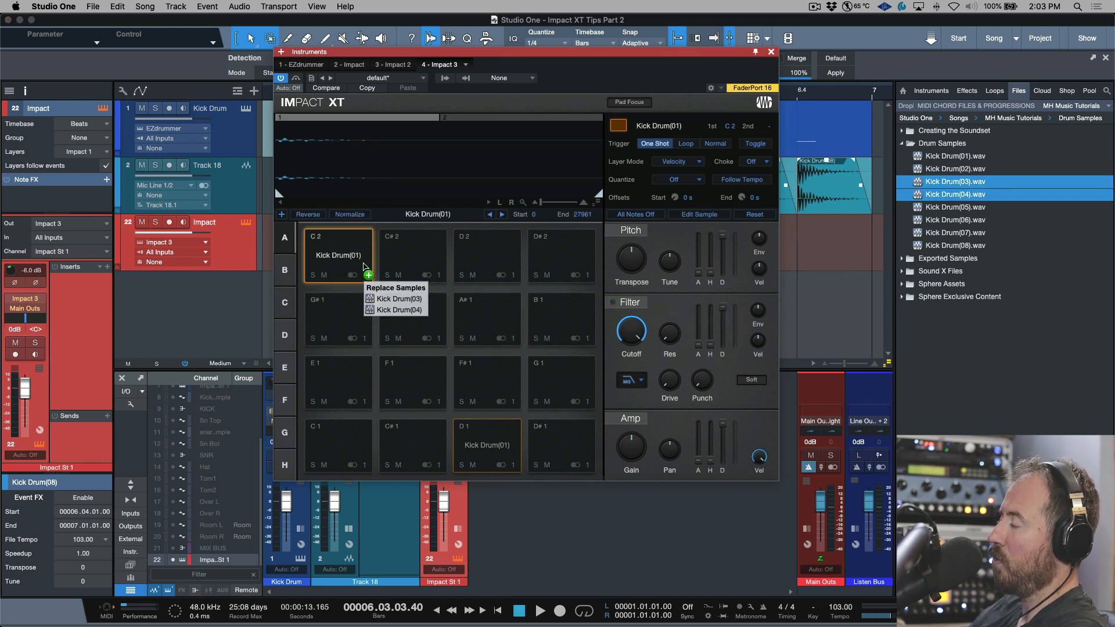
pyautogui.press('super')
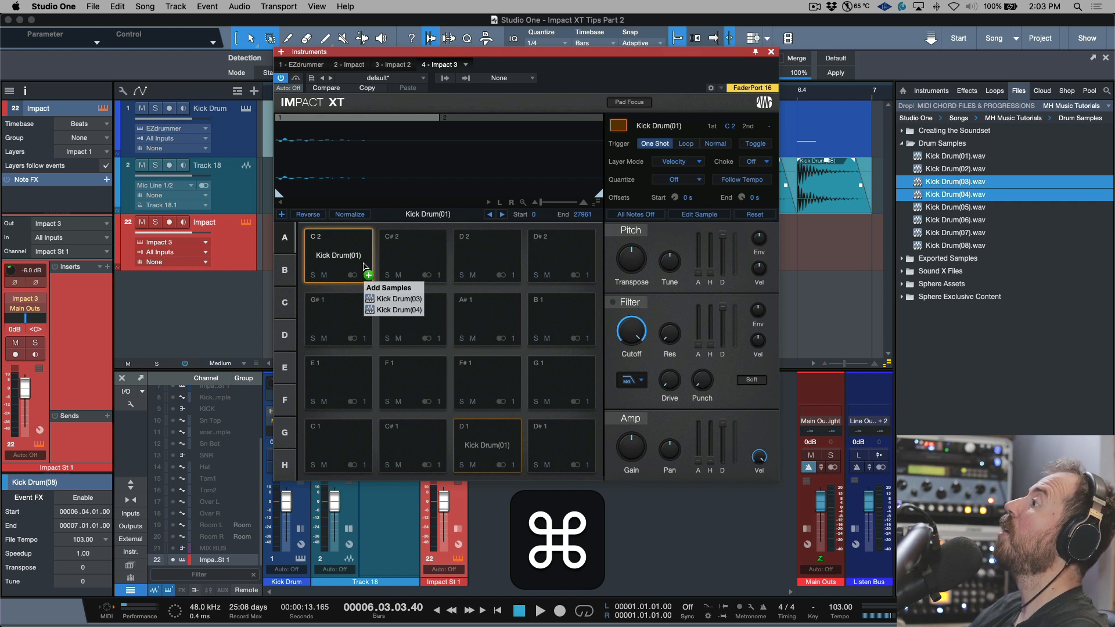
pyautogui.moveTo(364, 267); pyautogui.dragTo(364, 267)
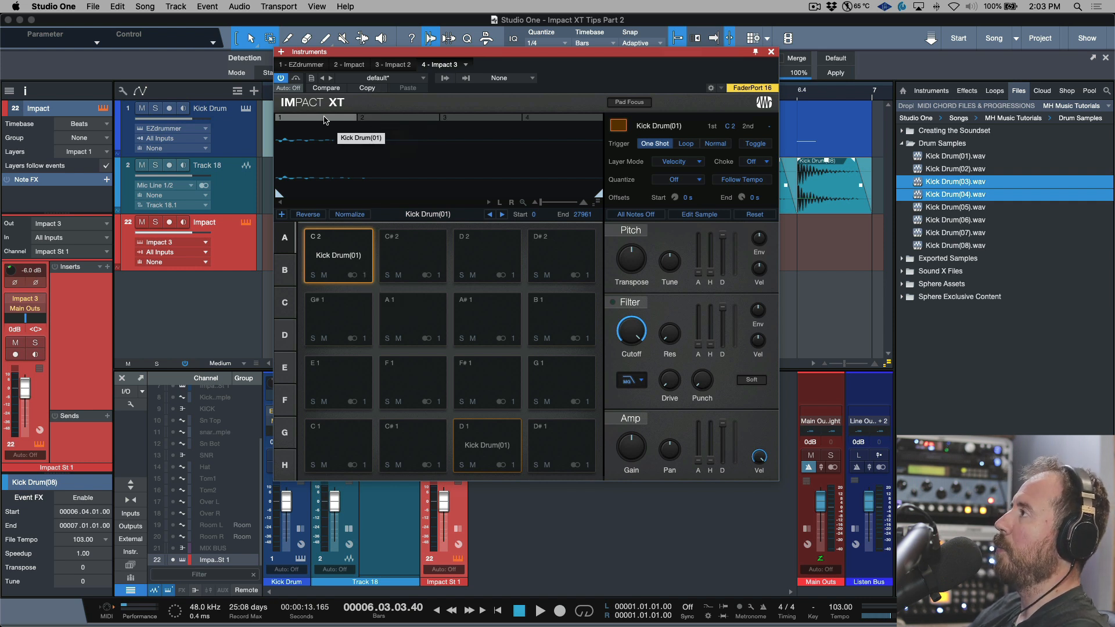
pyautogui.click(475, 119)
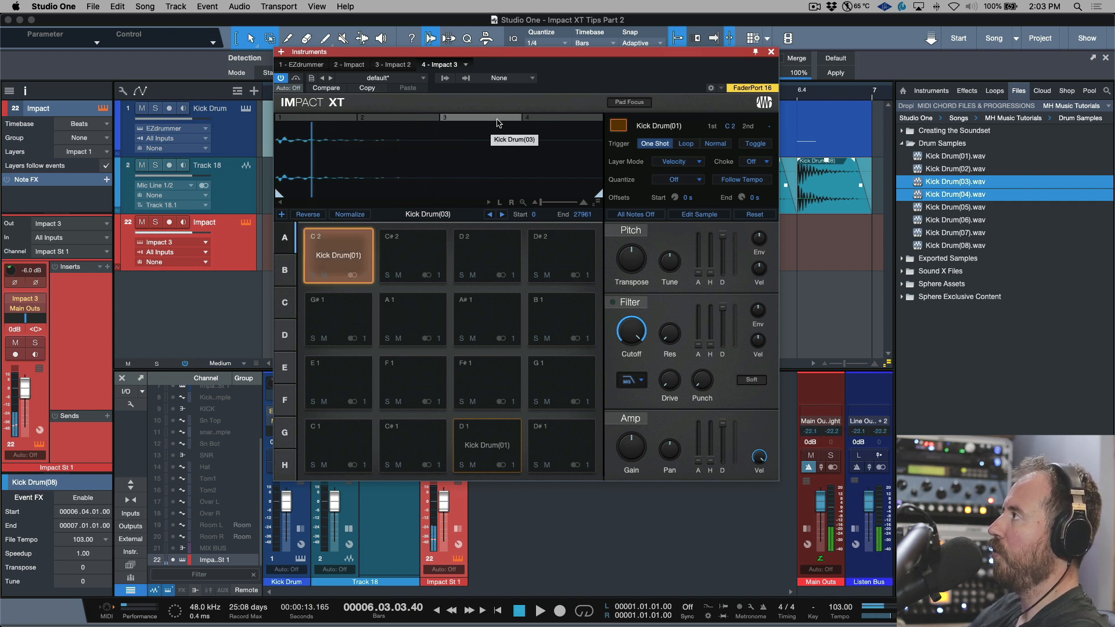
pyautogui.click(548, 121)
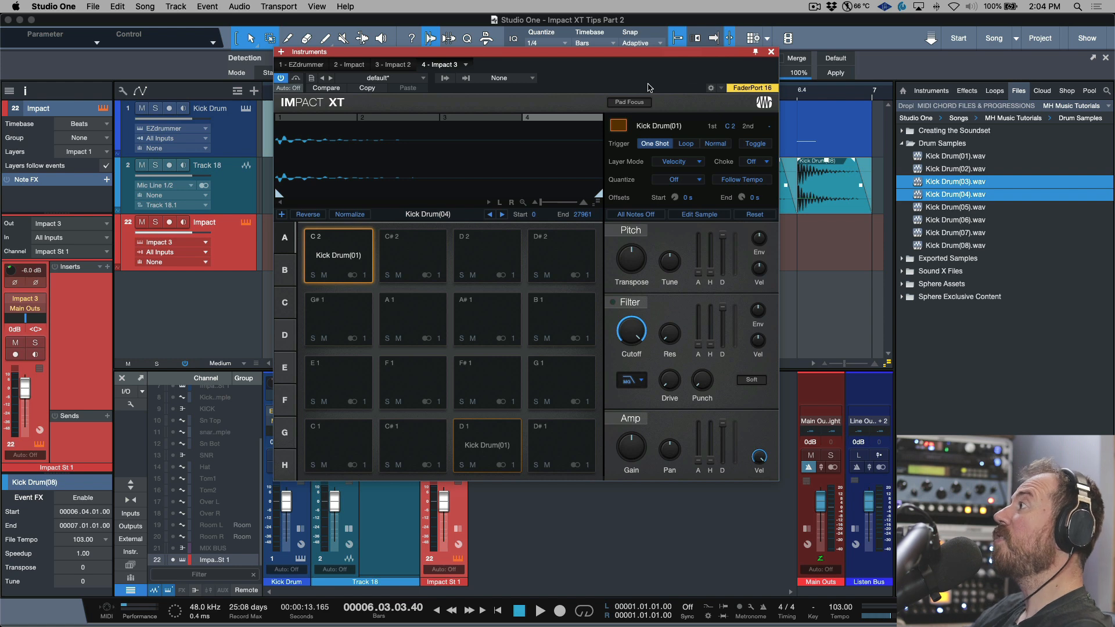
# Close the instrument and switch the file browser to the SPLICE sample location.
pyautogui.click(772, 53)
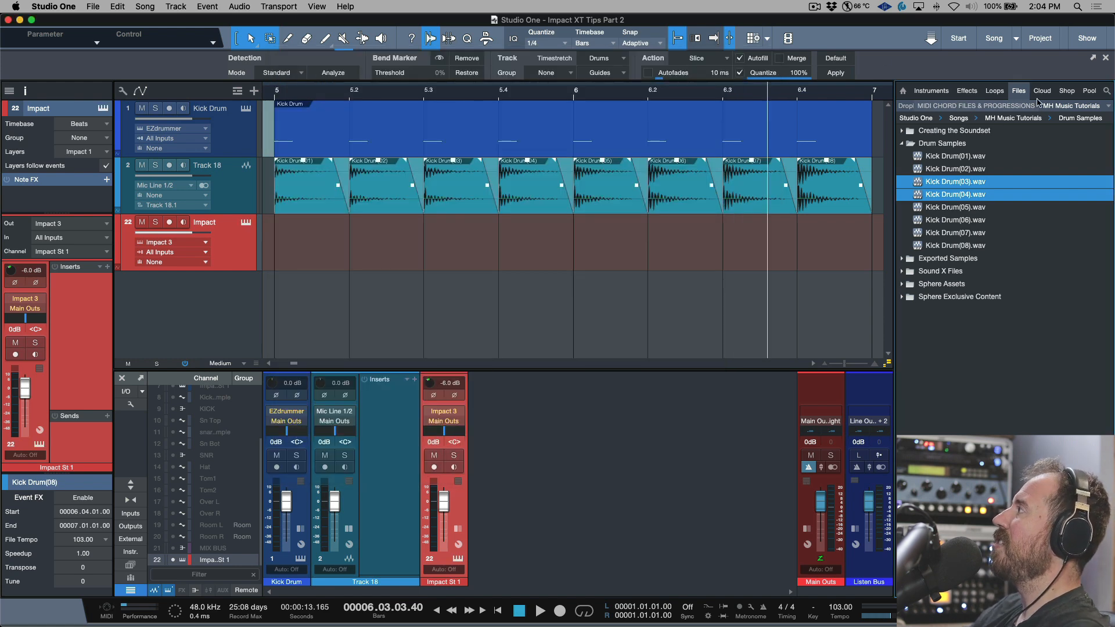
pyautogui.click(1108, 110)
pyautogui.click(999, 223)
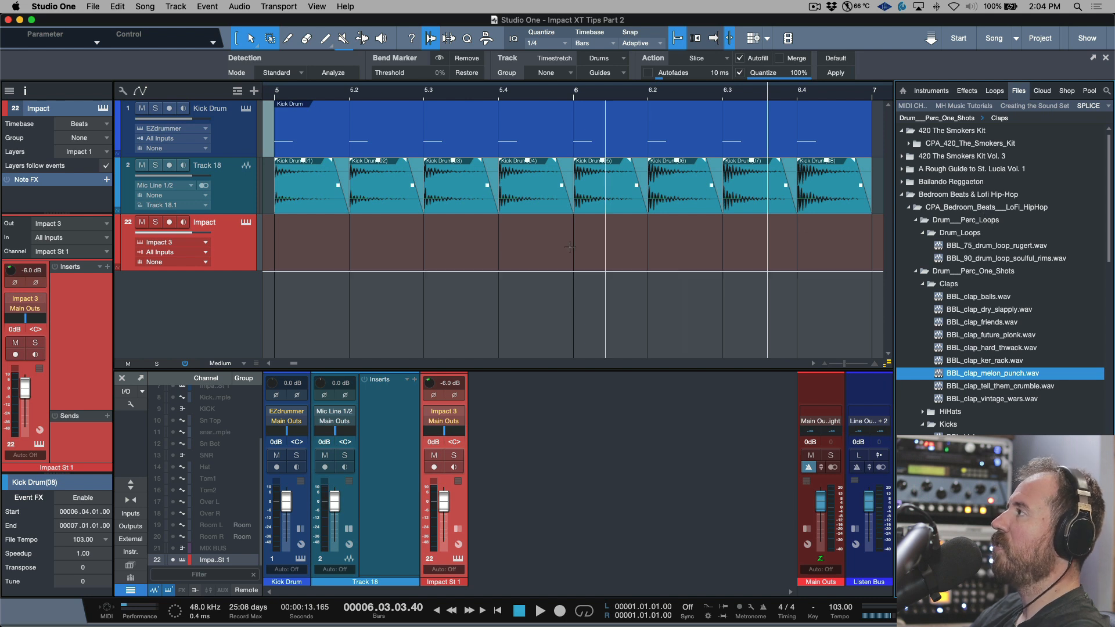
# Audition the clap one-shots in the Claps folder, from BBL_clap_dry_slapply.wav down to BBL_clap_vintage_wars.wav.
pyautogui.click(968, 311)
pyautogui.click(969, 324)
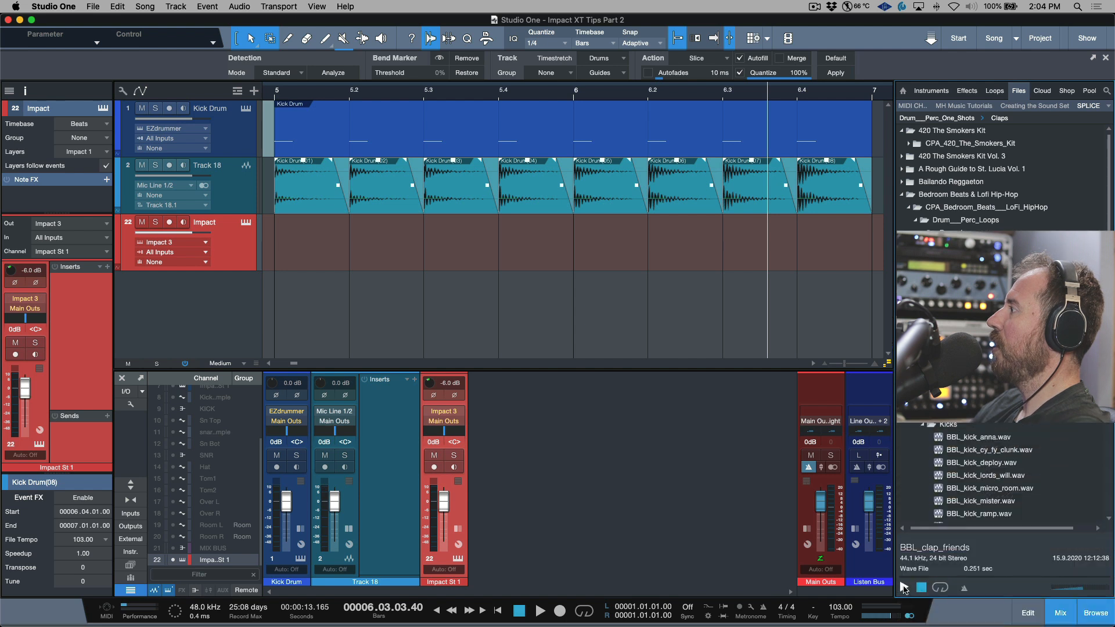
pyautogui.click(973, 335)
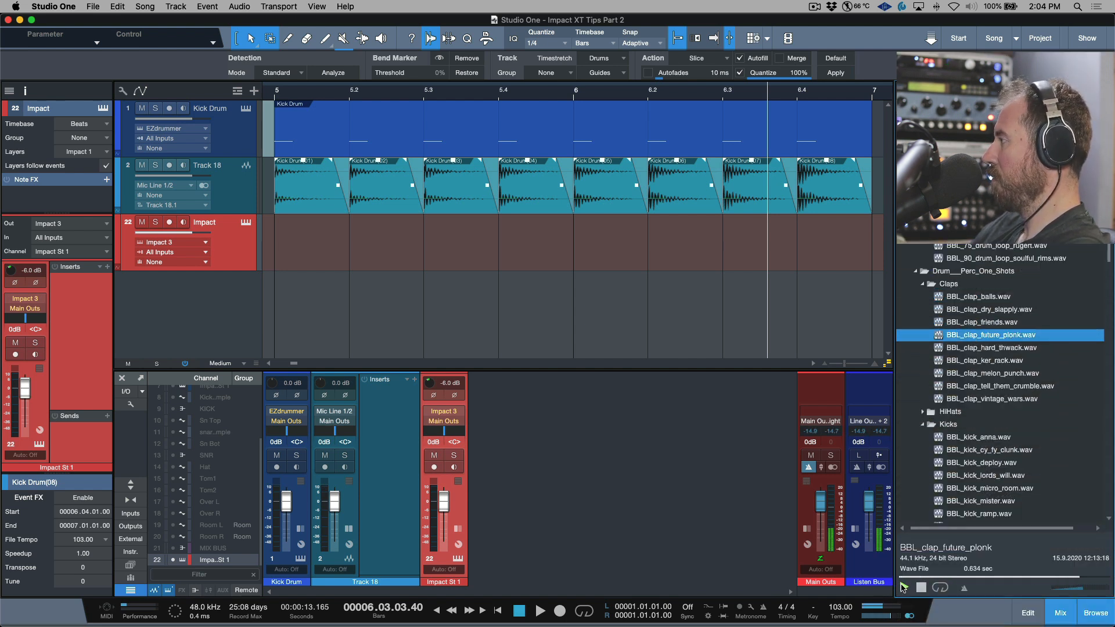
pyautogui.press('Down')
pyautogui.press('Down')
pyautogui.press('Down')
pyautogui.press('Down')
pyautogui.press('Down')
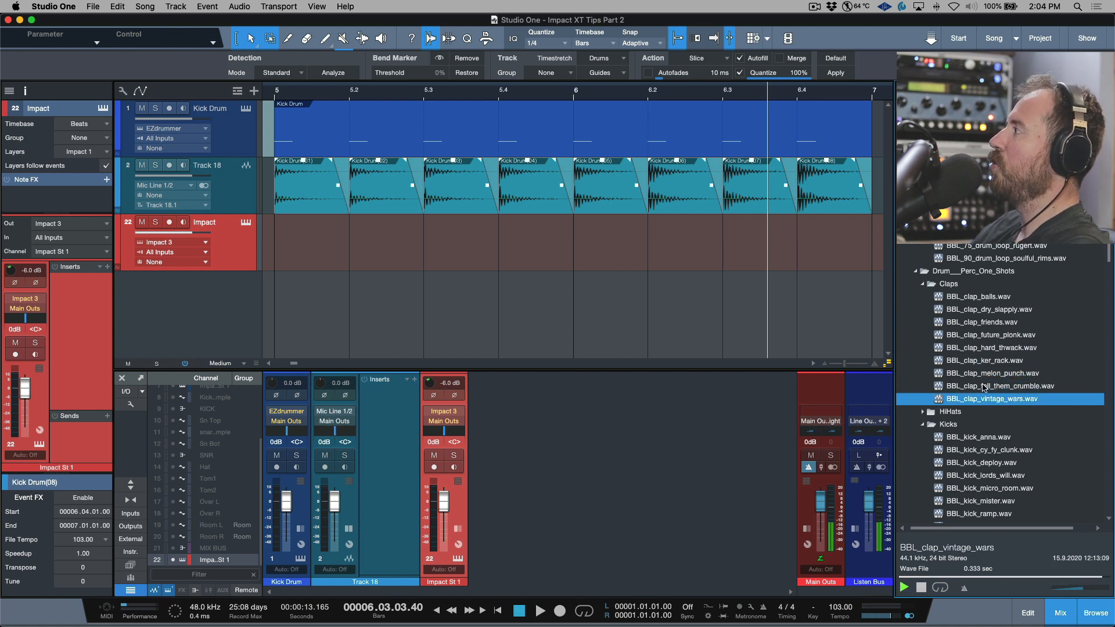
# Reopen Impact and load BBL_clap_melon_punch, BBL_clap_tell_them_crumble and BBL_clap_vintage_wars together onto empty pad C1.
pyautogui.click(968, 374)
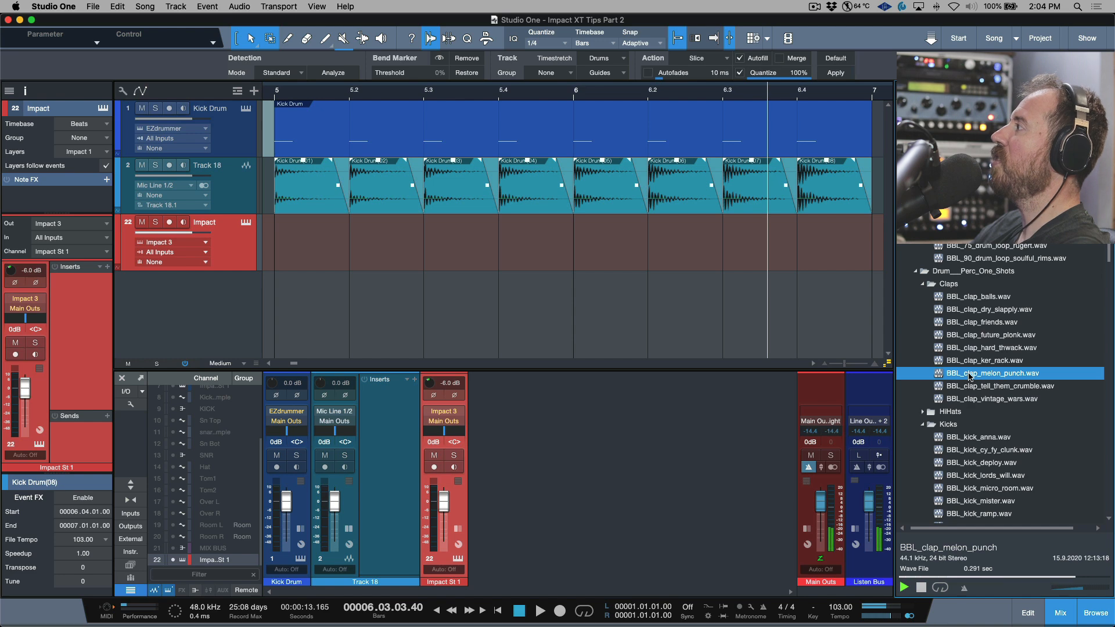
pyautogui.click(245, 225)
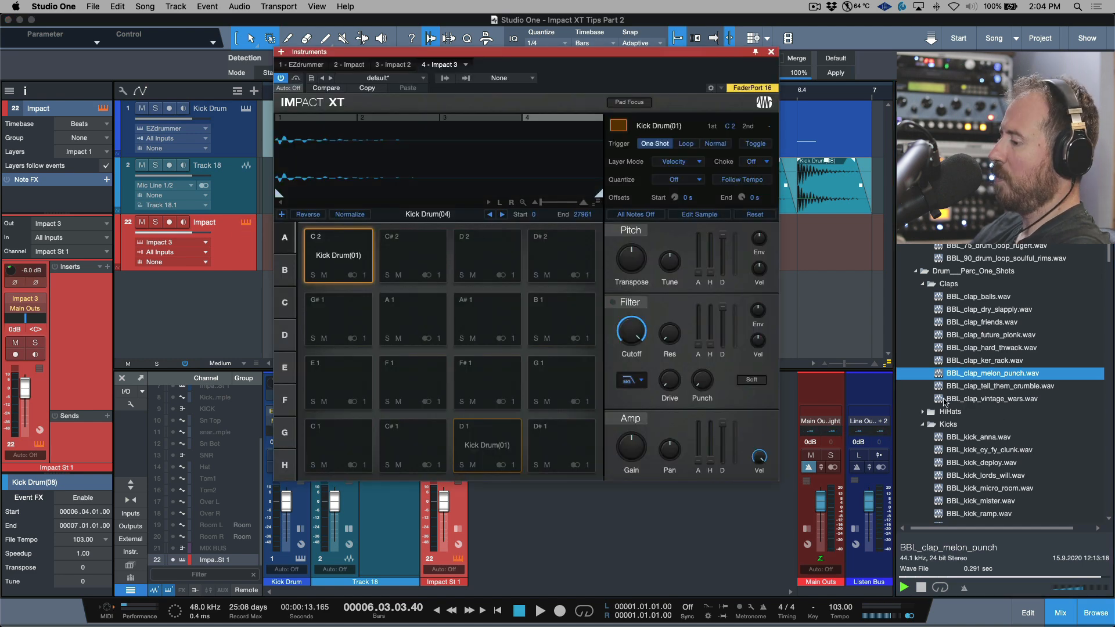
pyautogui.keyDown('shift'); pyautogui.click(961, 399); pyautogui.keyUp('shift')
pyautogui.moveTo(961, 400); pyautogui.dragTo(331, 447)
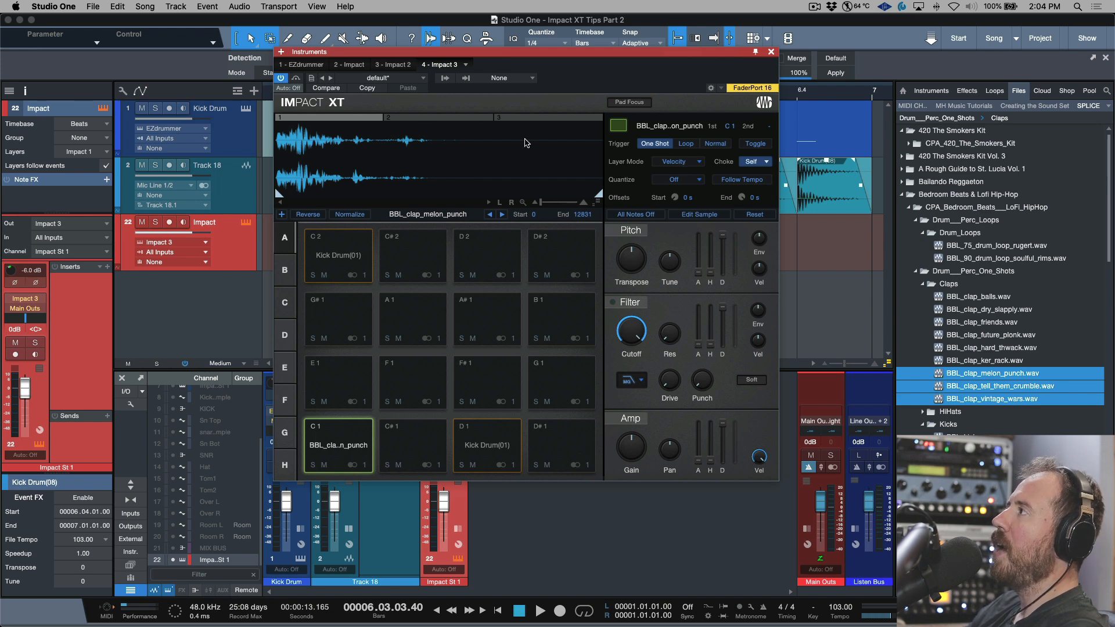
# Audition the three clap layers of pad C1 in turn and compare their waveforms.
pyautogui.click(476, 118)
pyautogui.click(532, 120)
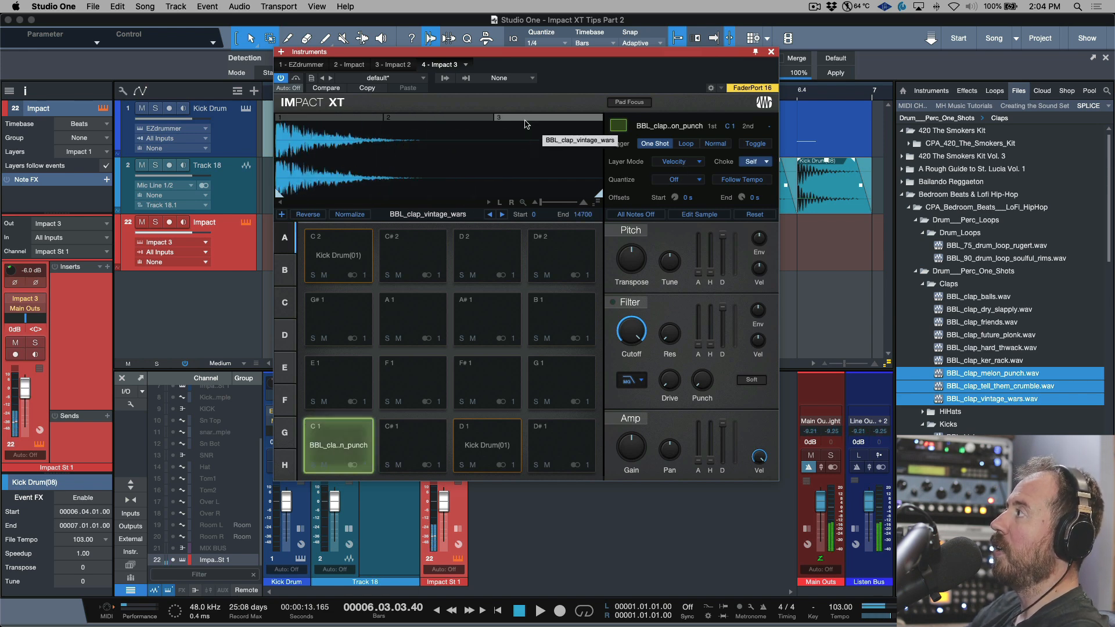
pyautogui.click(436, 119)
pyautogui.click(337, 119)
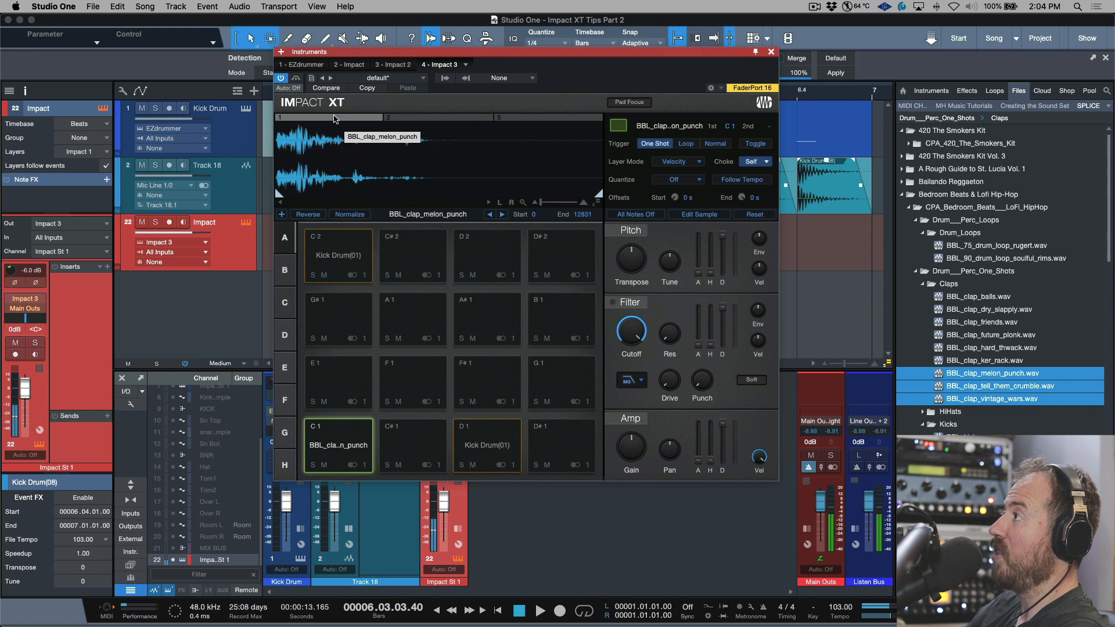
pyautogui.click(430, 119)
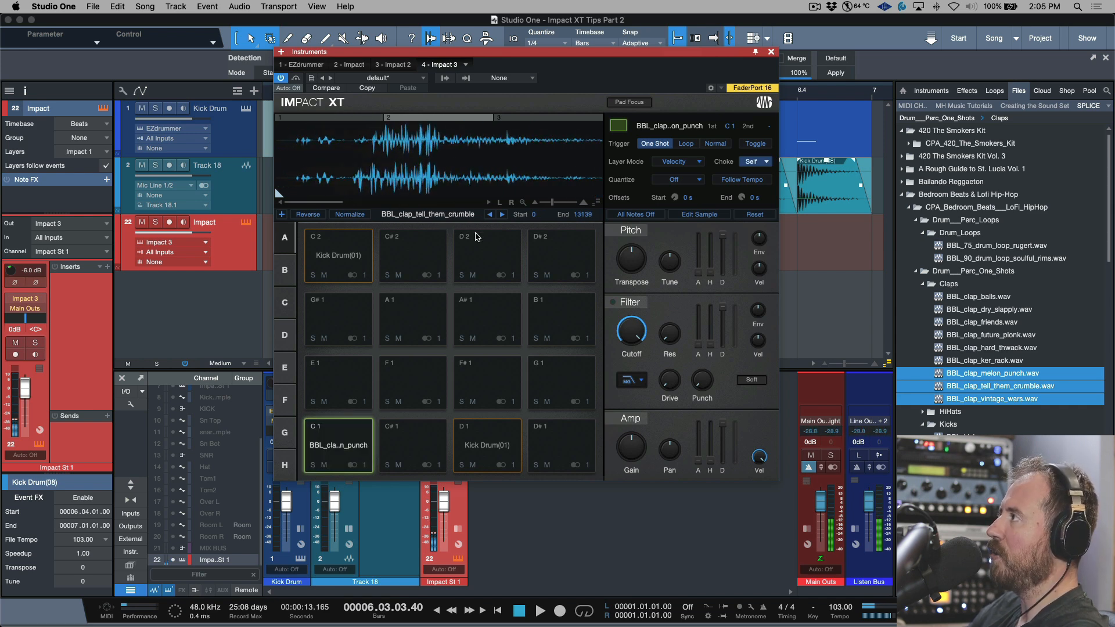
pyautogui.moveTo(277, 194)
pyautogui.mouseDown()
pyautogui.moveTo(356, 195)
pyautogui.moveTo(242, 195)
pyautogui.mouseUp()
pyautogui.scroll(-5, 415, 152)
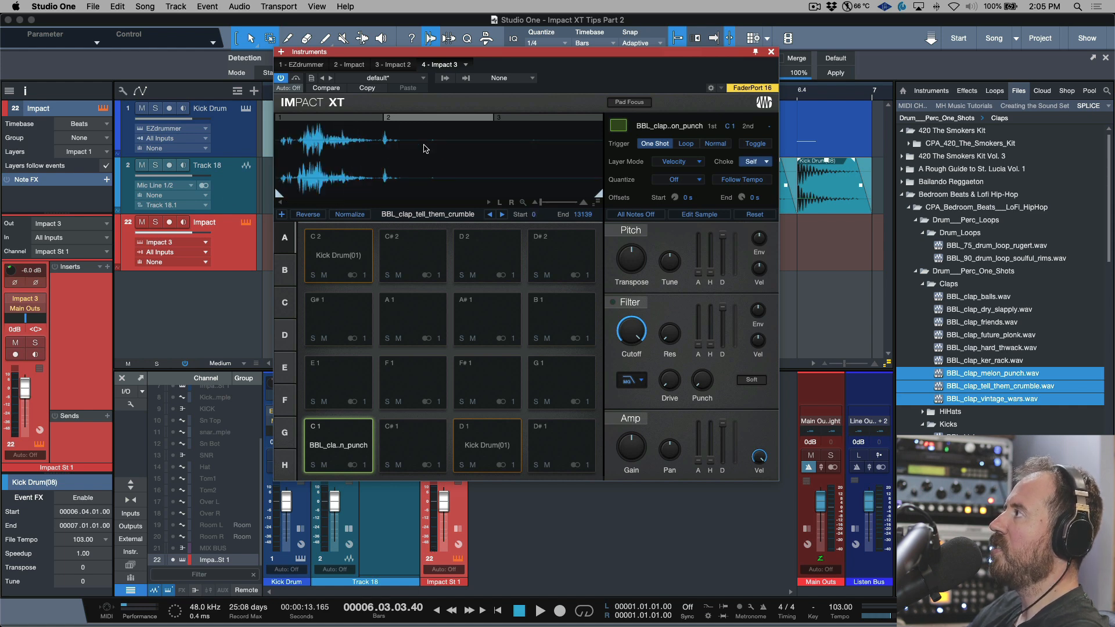
pyautogui.click(527, 117)
pyautogui.click(459, 118)
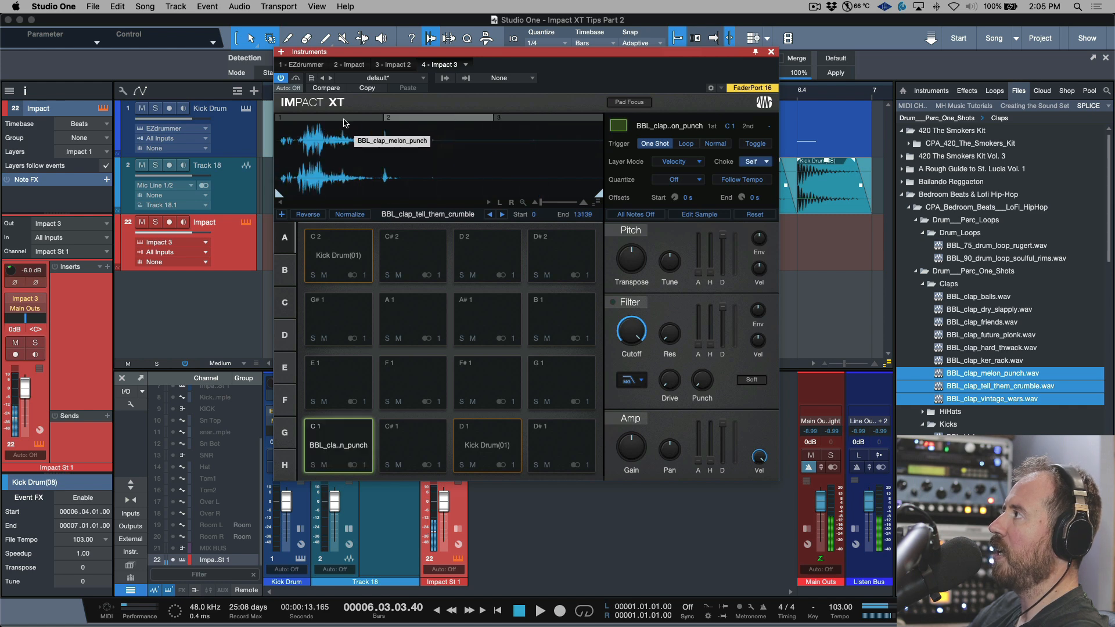
pyautogui.click(349, 117)
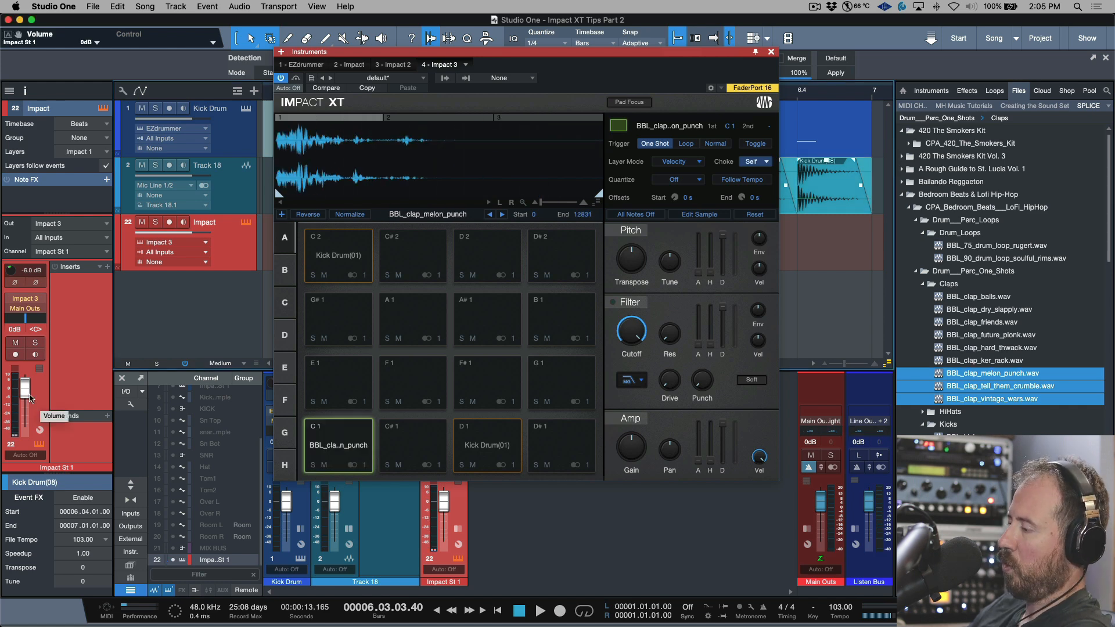
# Record-enable the Impact track and set pad C1's layer mode to Stack.
pyautogui.press('r')
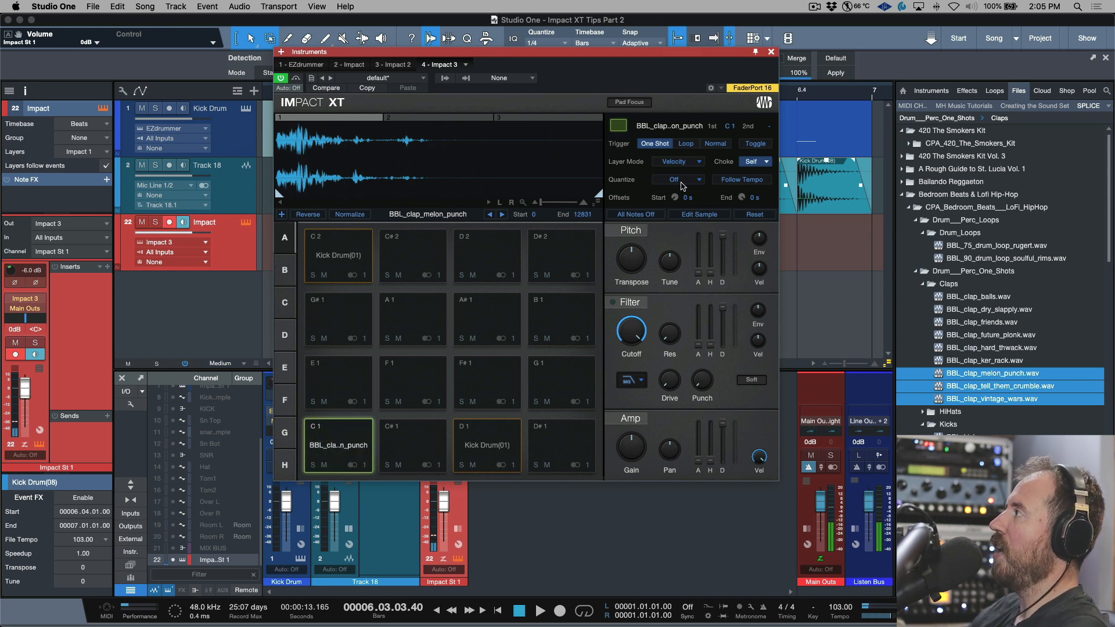
pyautogui.click(697, 167)
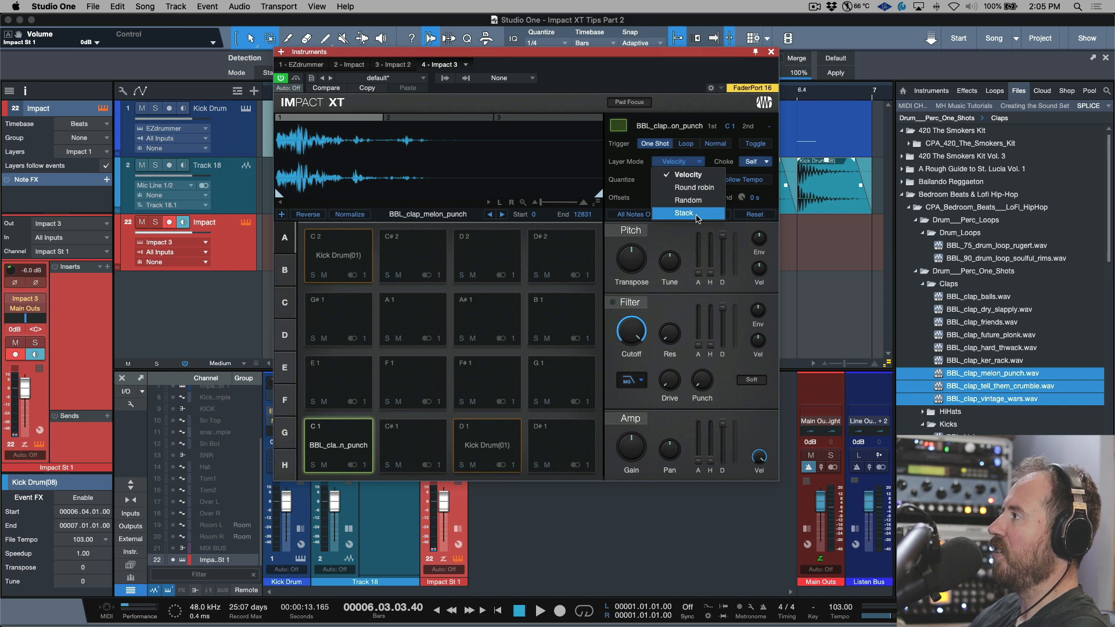
pyautogui.click(691, 213)
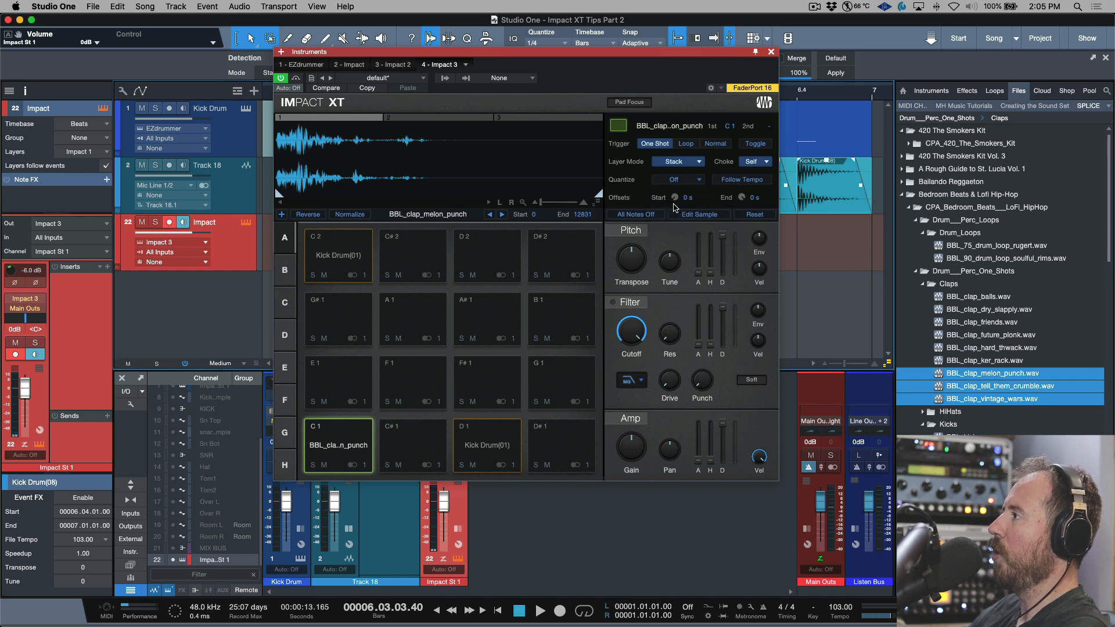
# Trigger pad C1 repeatedly to hear its stacked clap layers together.
pyautogui.click(334, 459)
pyautogui.click(334, 459)
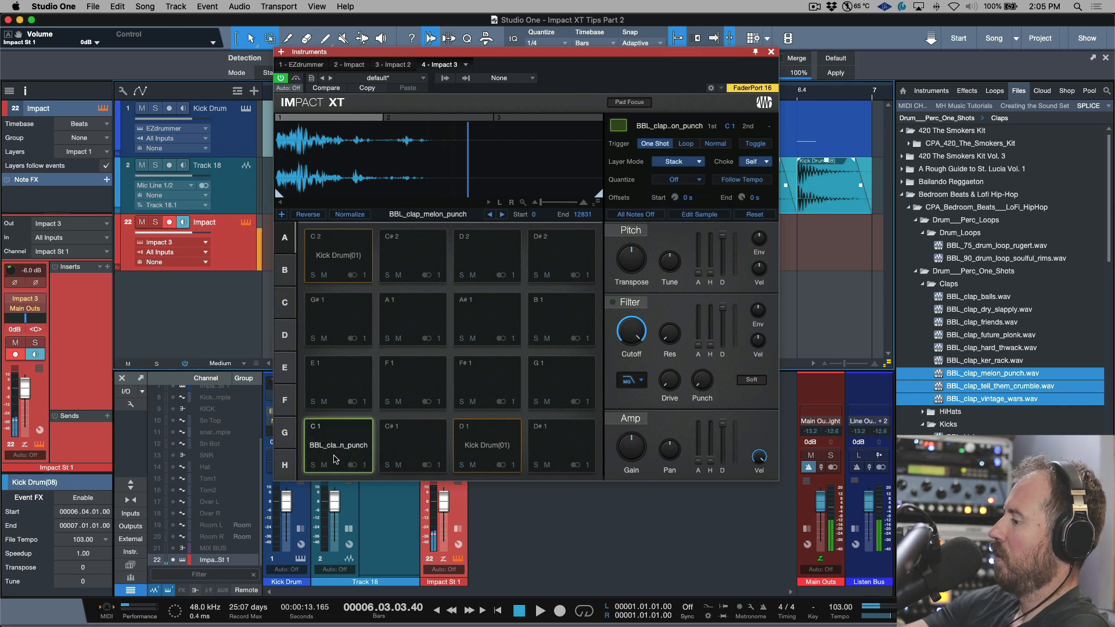
pyautogui.click(334, 459)
pyautogui.click(334, 460)
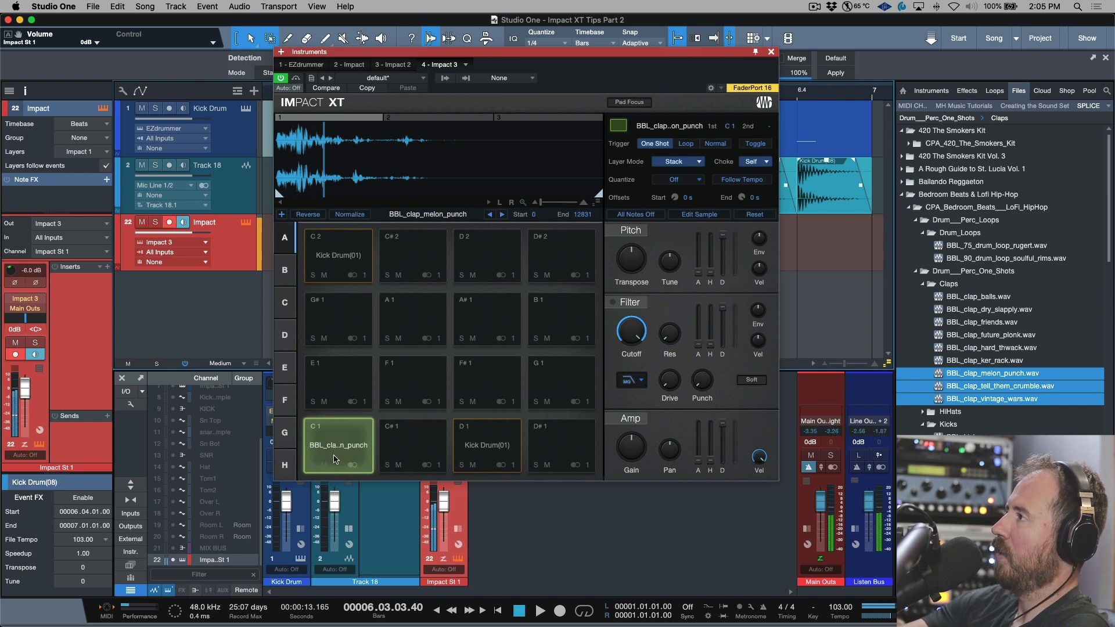
pyautogui.click(334, 460)
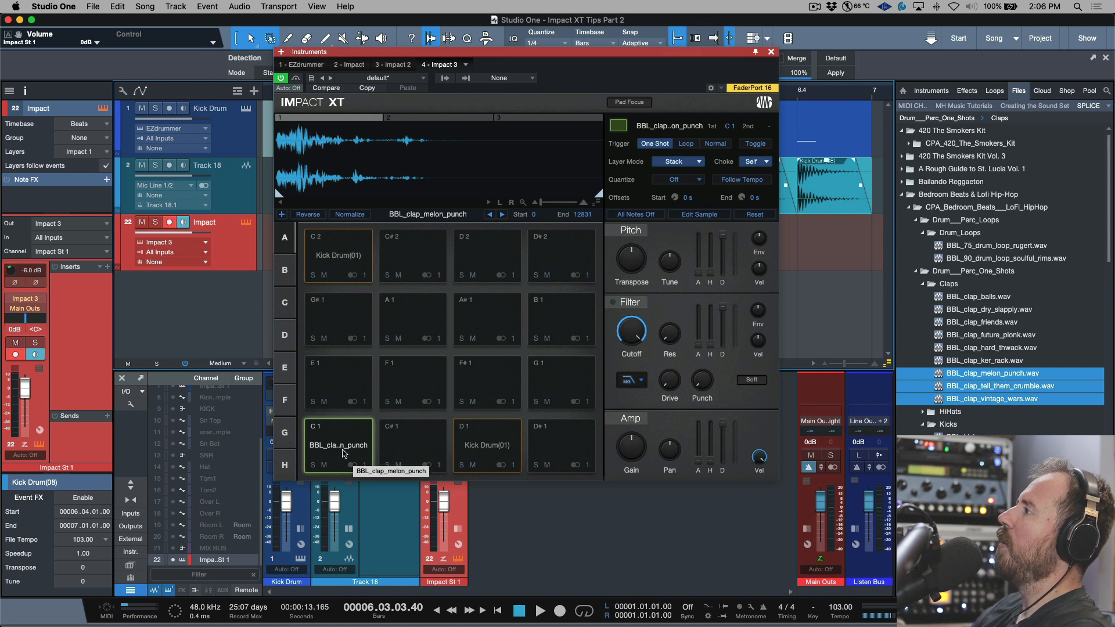
# Try pad C1 with about 13.5 dB of gain, transpose 48 and the filter cutoff at about 677.7 Hz, and reset these controls.
pyautogui.moveTo(638, 444); pyautogui.dragTo(641, 420)
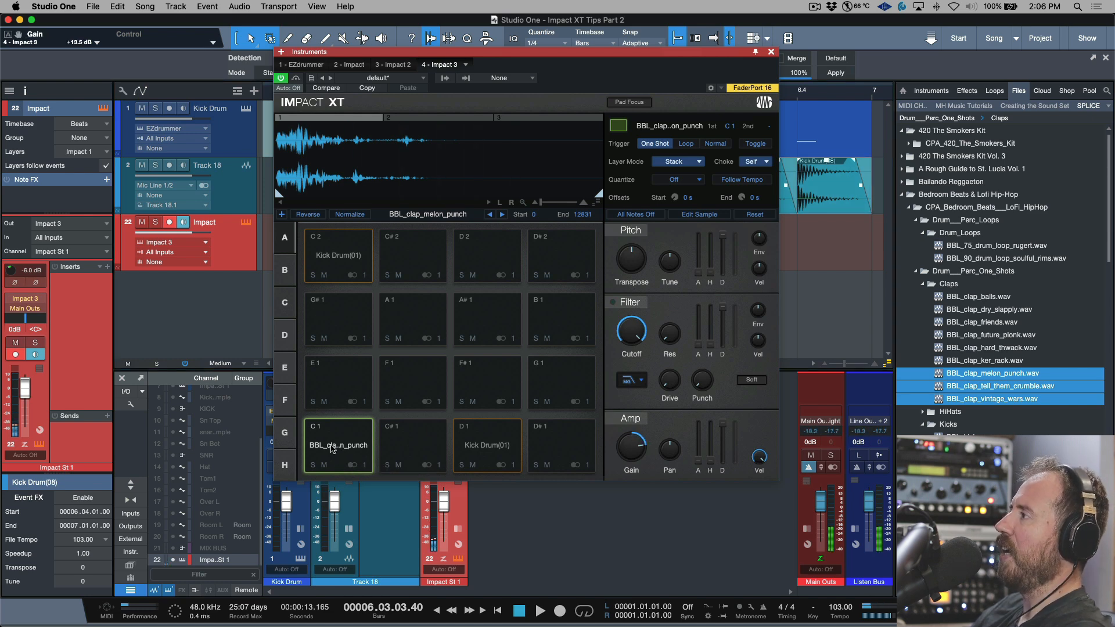
pyautogui.click(625, 303)
pyautogui.moveTo(631, 331); pyautogui.dragTo(634, 354)
pyautogui.moveTo(633, 260); pyautogui.dragTo(637, 223)
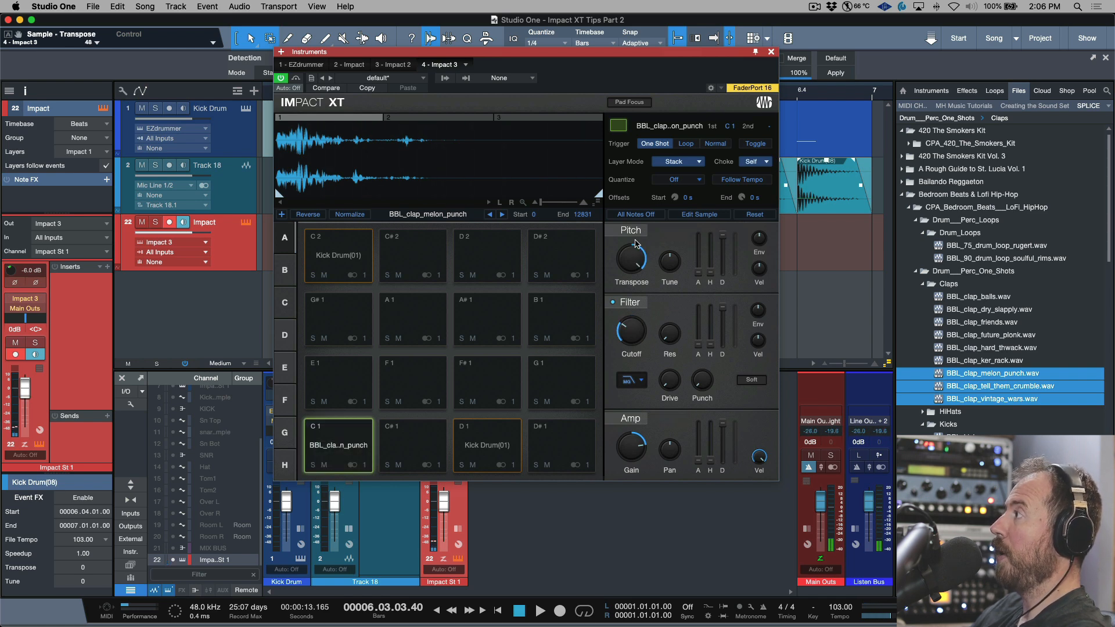
pyautogui.moveTo(637, 330); pyautogui.dragTo(636, 311)
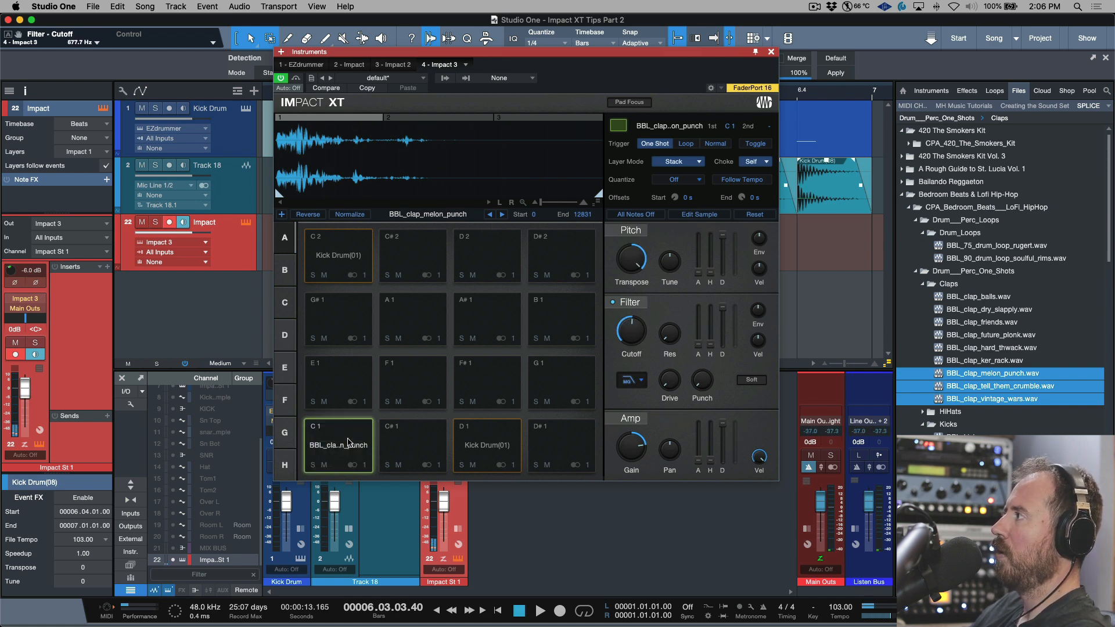
pyautogui.doubleClick(637, 333)
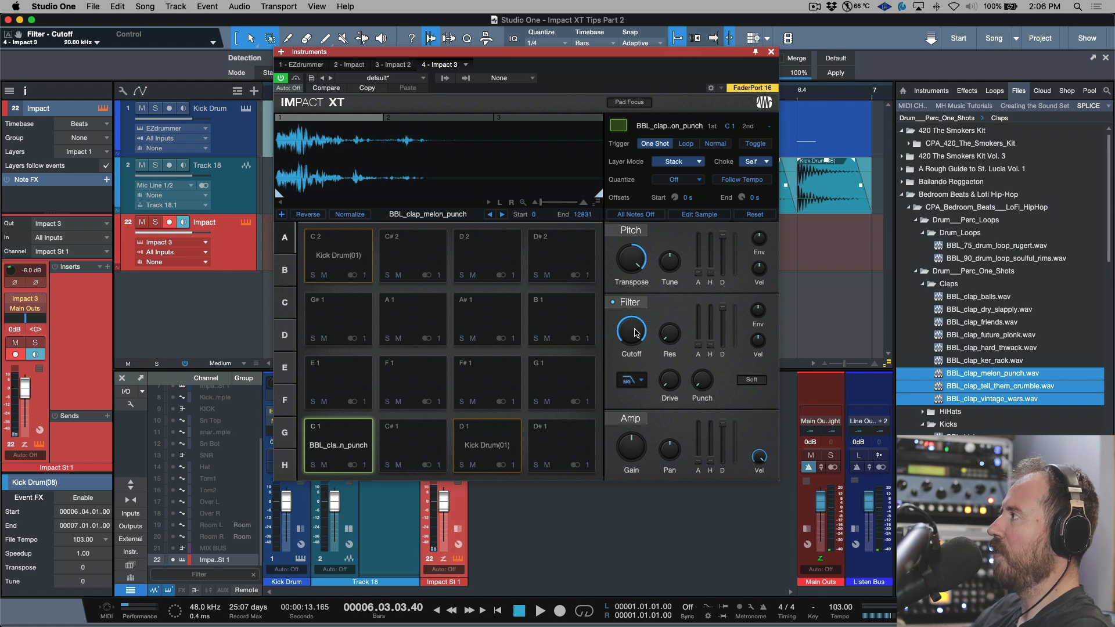
pyautogui.click(630, 304)
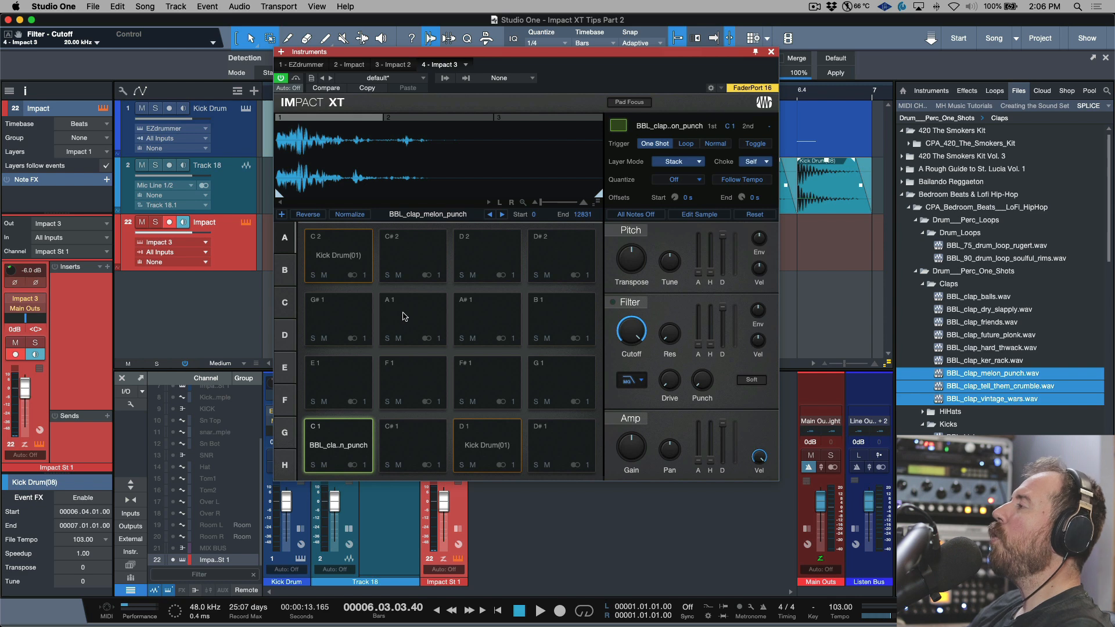
# With individual sample editing off, lower the whole C1 pad's gain to about -4 dB.
pyautogui.click(705, 216)
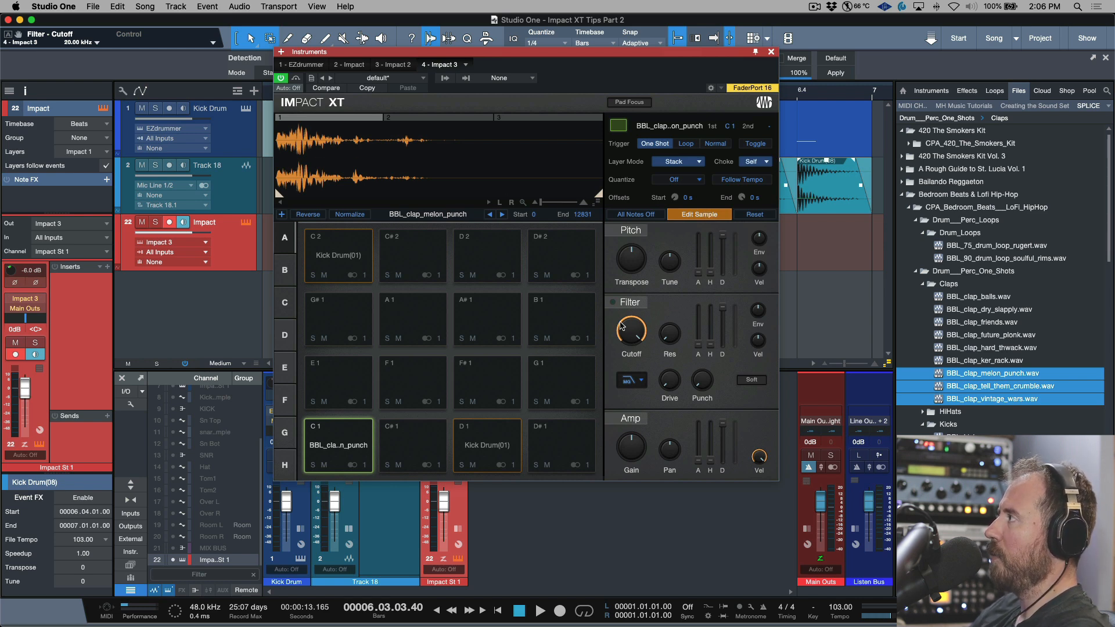
pyautogui.click(697, 215)
pyautogui.moveTo(634, 459); pyautogui.dragTo(631, 465)
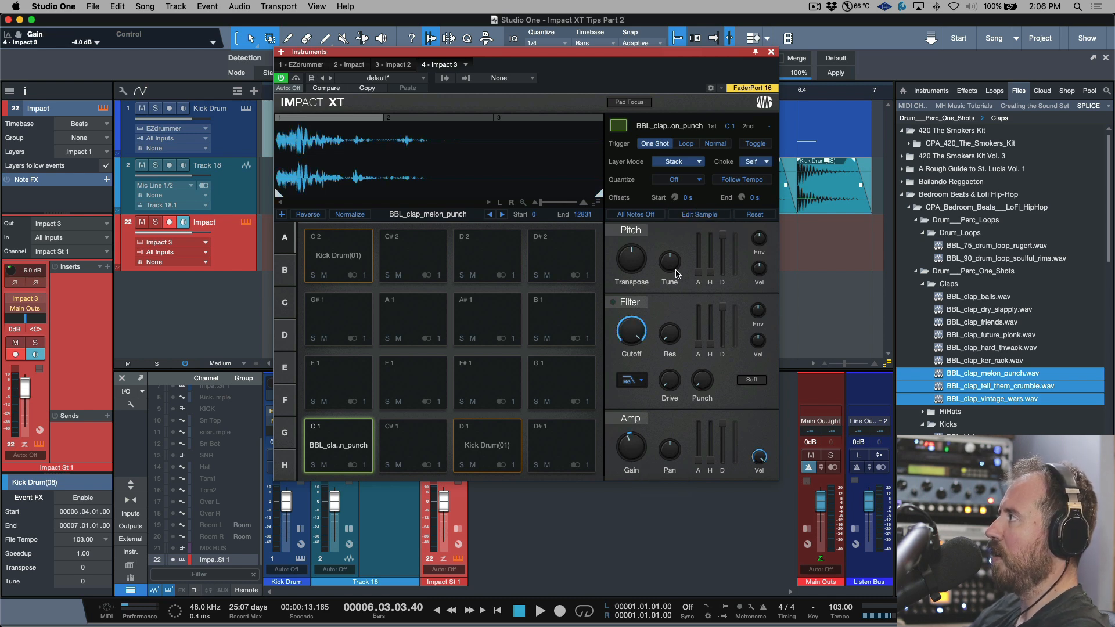
# Turn on individual sample editing for pad C1 and pan its first two clap layers to opposite sides.
pyautogui.click(700, 215)
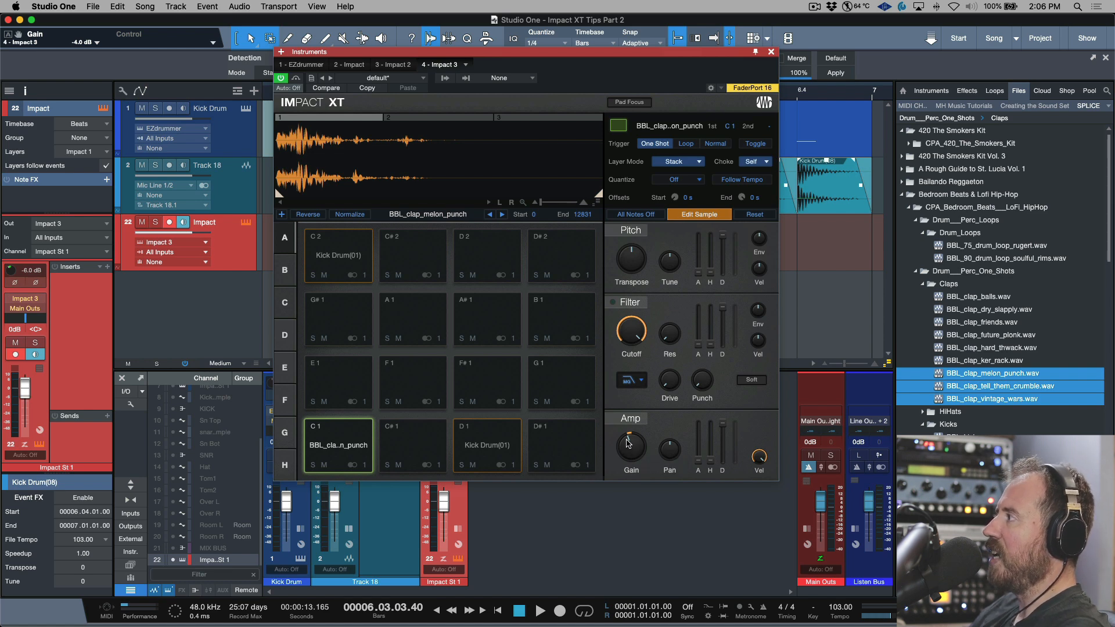
pyautogui.click(438, 119)
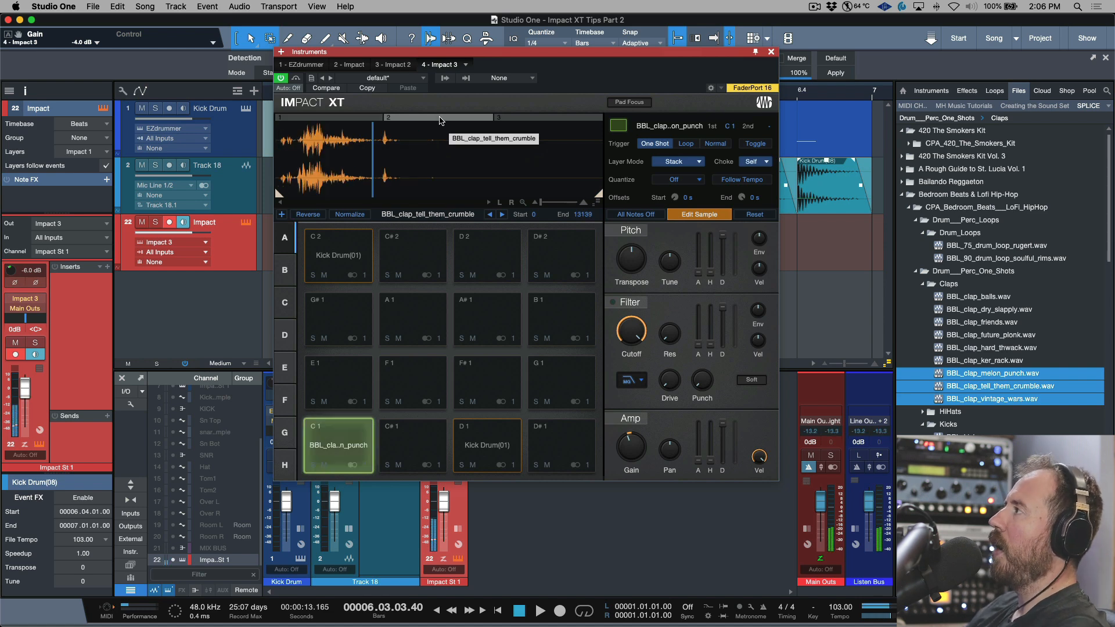
pyautogui.click(519, 119)
pyautogui.click(459, 119)
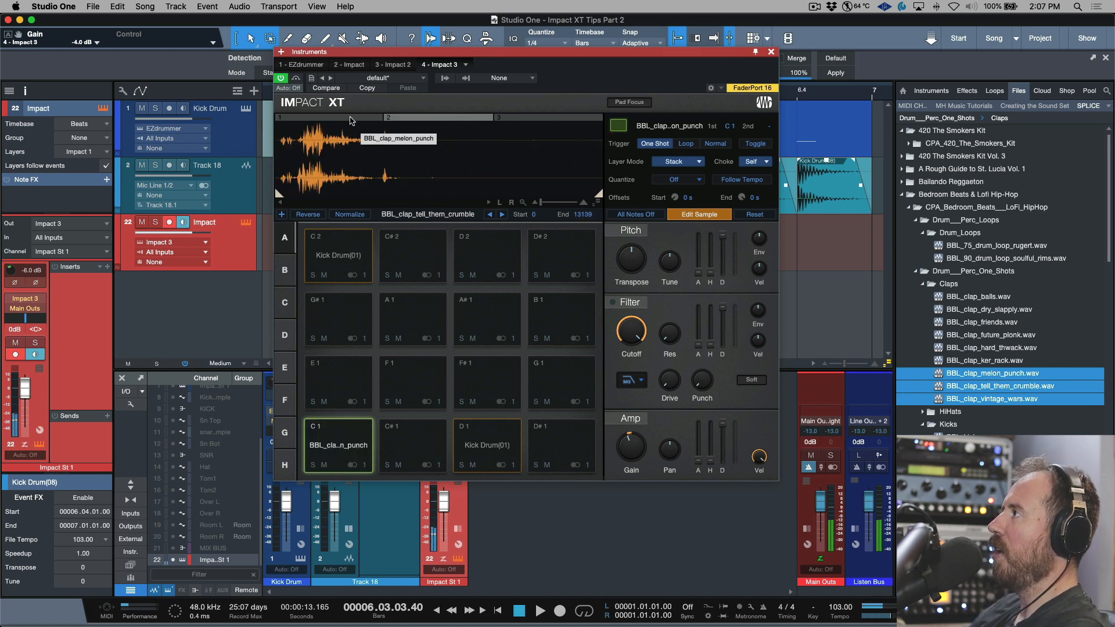
pyautogui.click(353, 119)
pyautogui.click(439, 118)
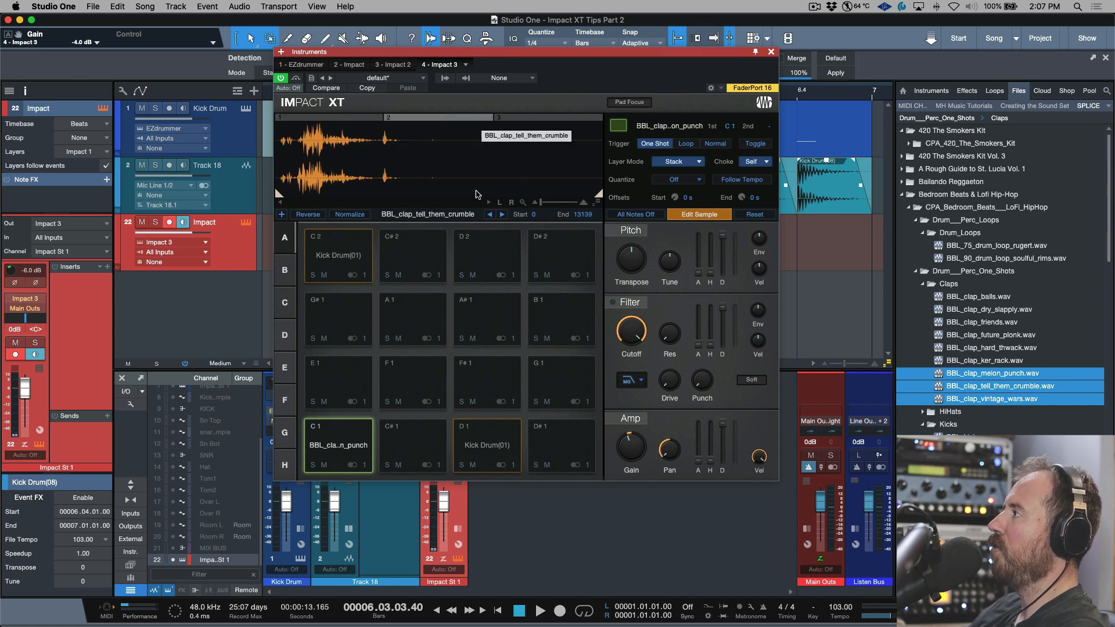
pyautogui.moveTo(680, 459); pyautogui.dragTo(715, 194)
pyautogui.click(355, 117)
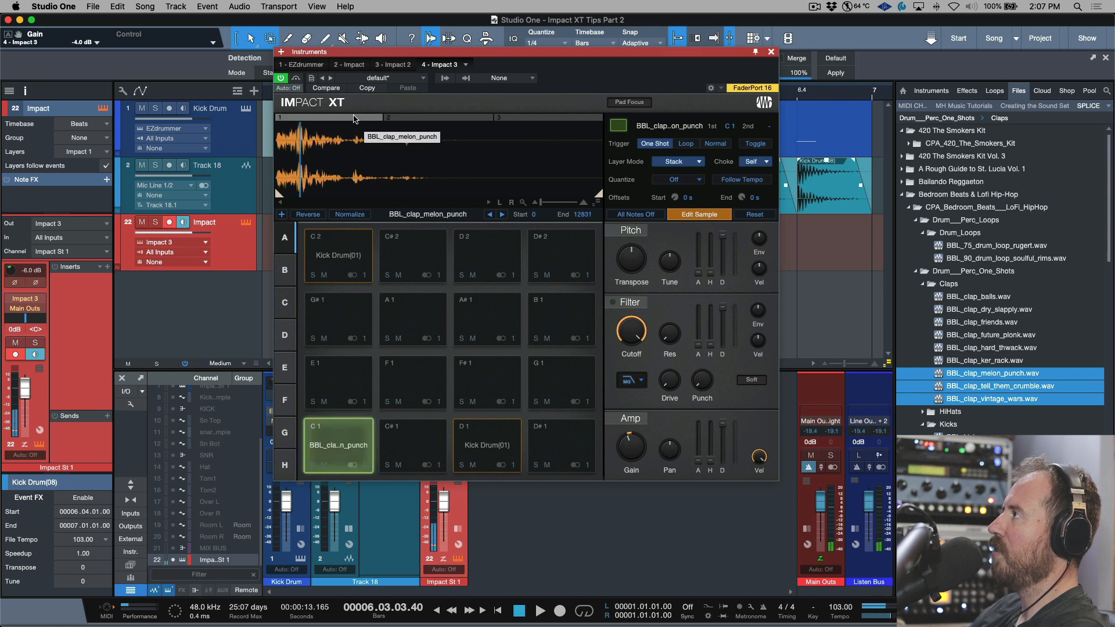
# Lower the gain of the BBL_clap_vintage_wars layer alone and trigger pad C1 to hear the stack.
pyautogui.click(587, 118)
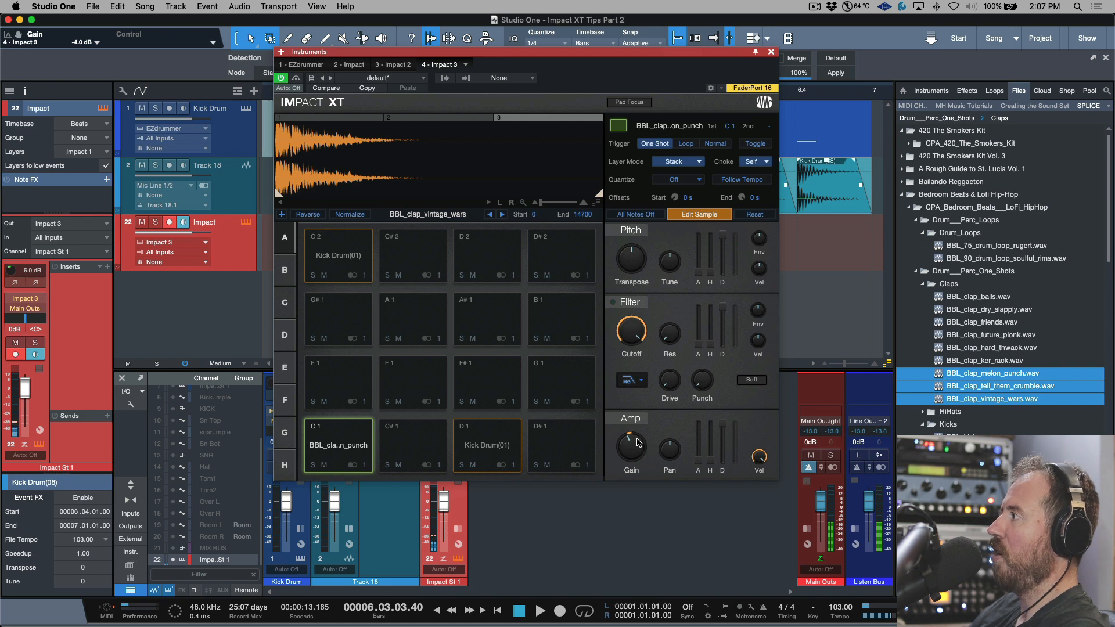
pyautogui.click(357, 119)
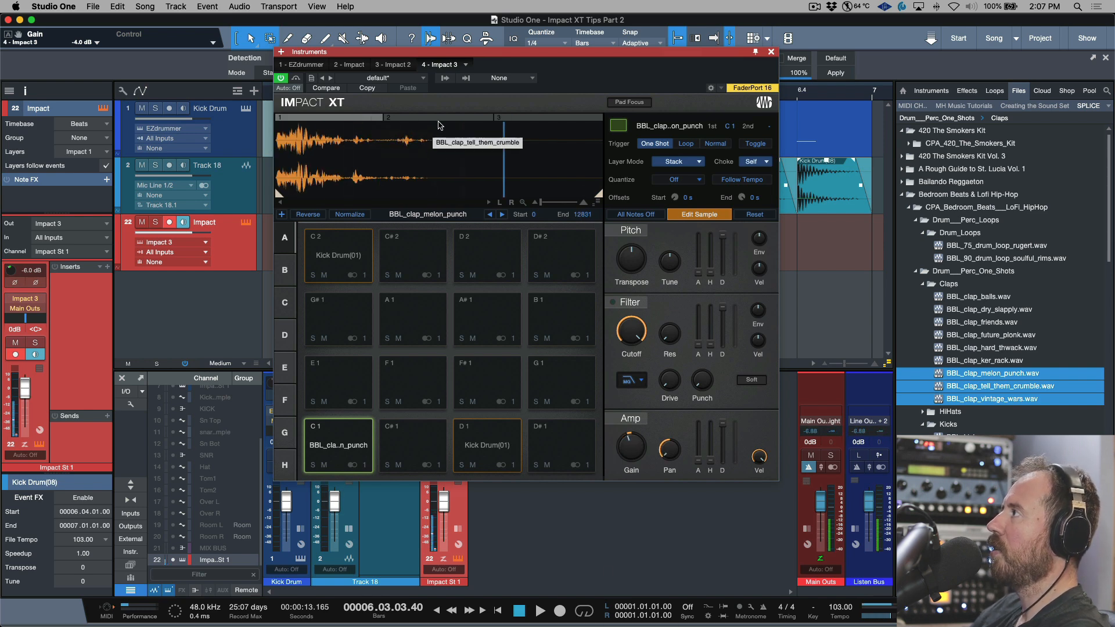
pyautogui.click(551, 119)
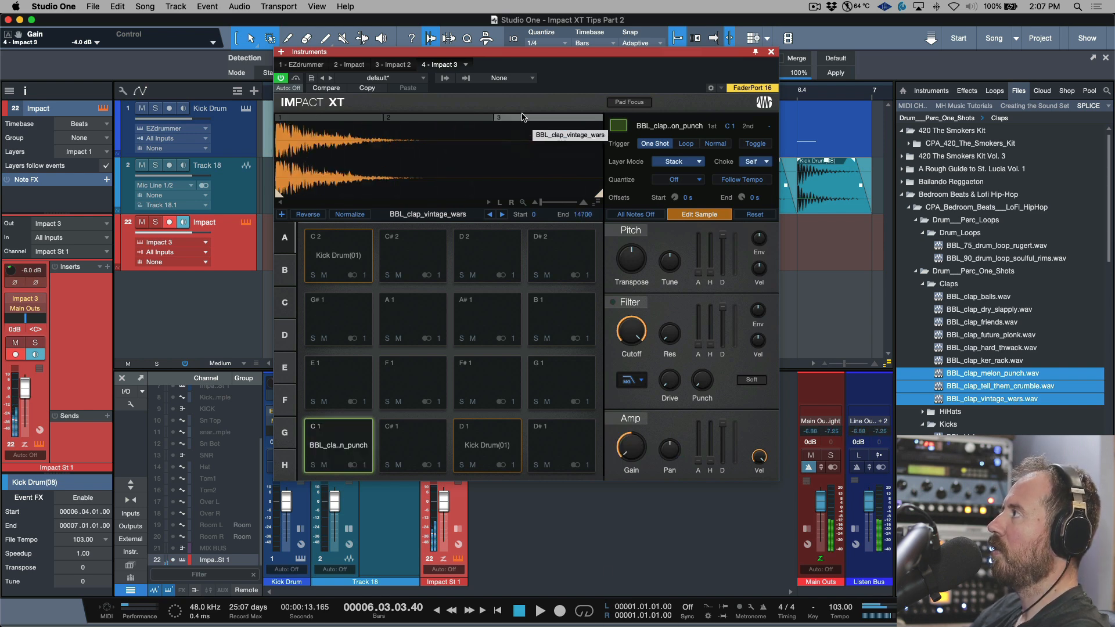
pyautogui.click(350, 456)
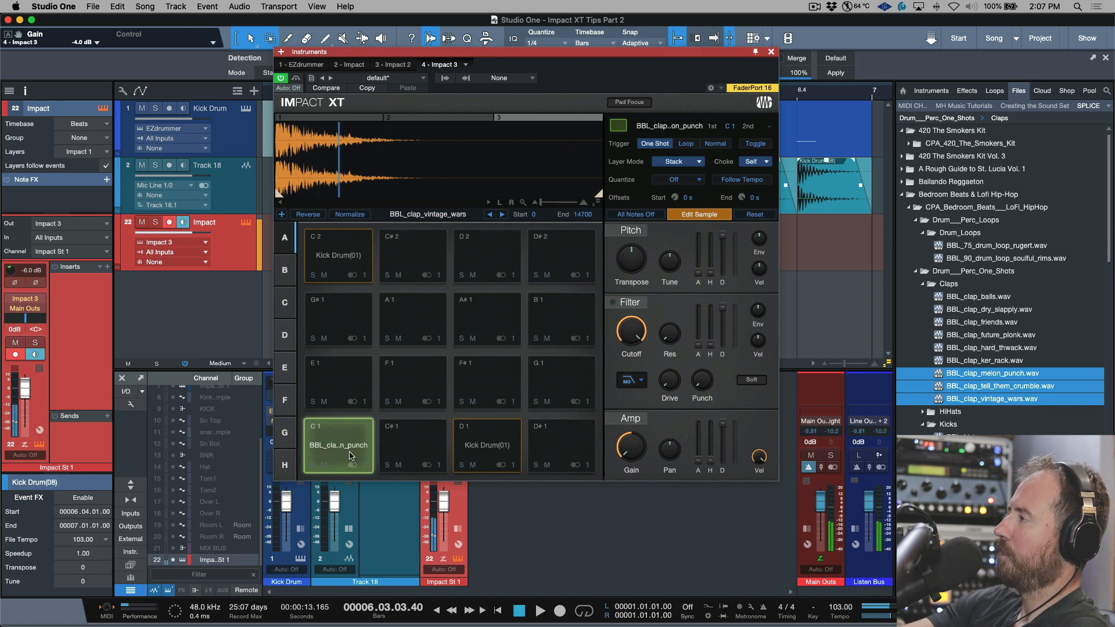
# Narrow the panning to slightly left for the BBL_clap_melon_punch layer and slightly right for the BBL_clap_tell_them_crumble layer.
pyautogui.click(377, 129)
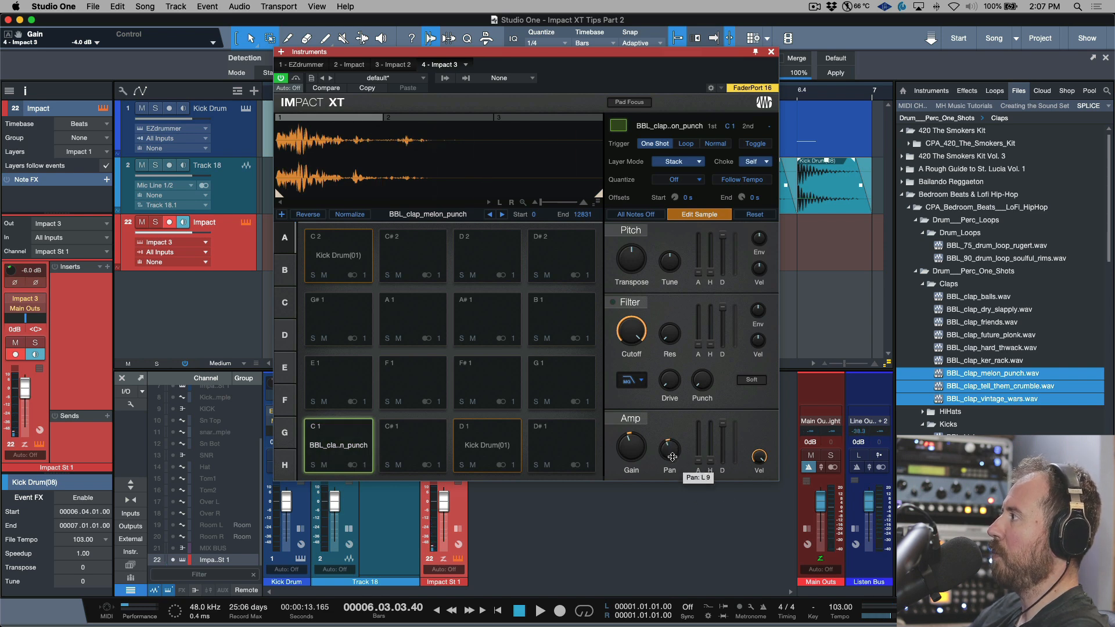
pyautogui.click(434, 122)
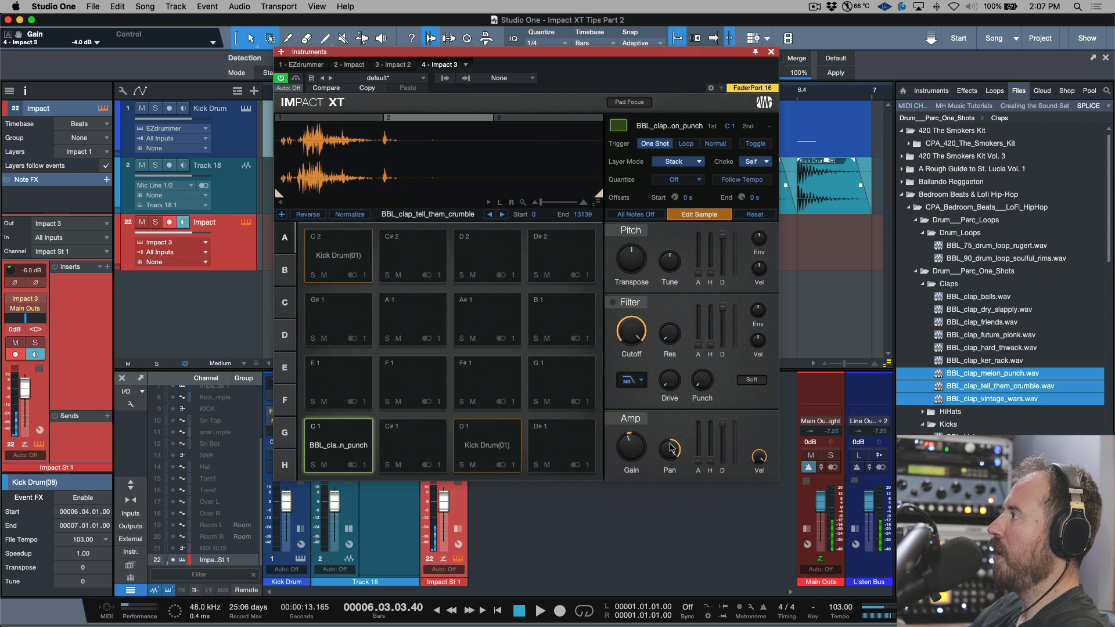
pyautogui.moveTo(673, 459); pyautogui.dragTo(674, 452)
# Compare the individual gain and pan settings of the three clap layers and trigger pad C1.
pyautogui.click(544, 125)
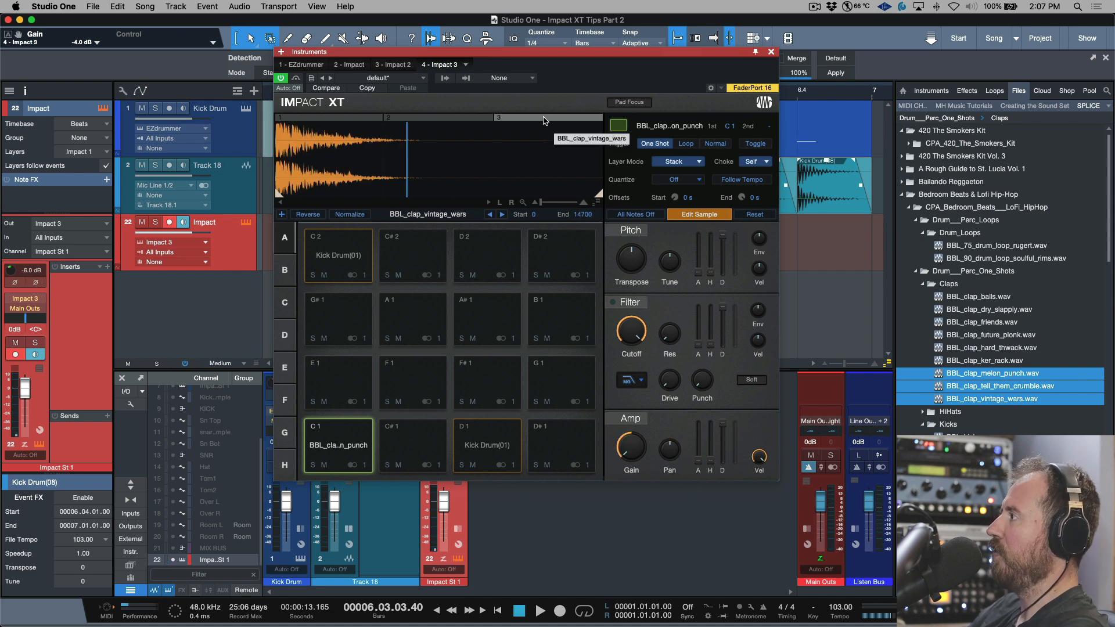
pyautogui.click(343, 119)
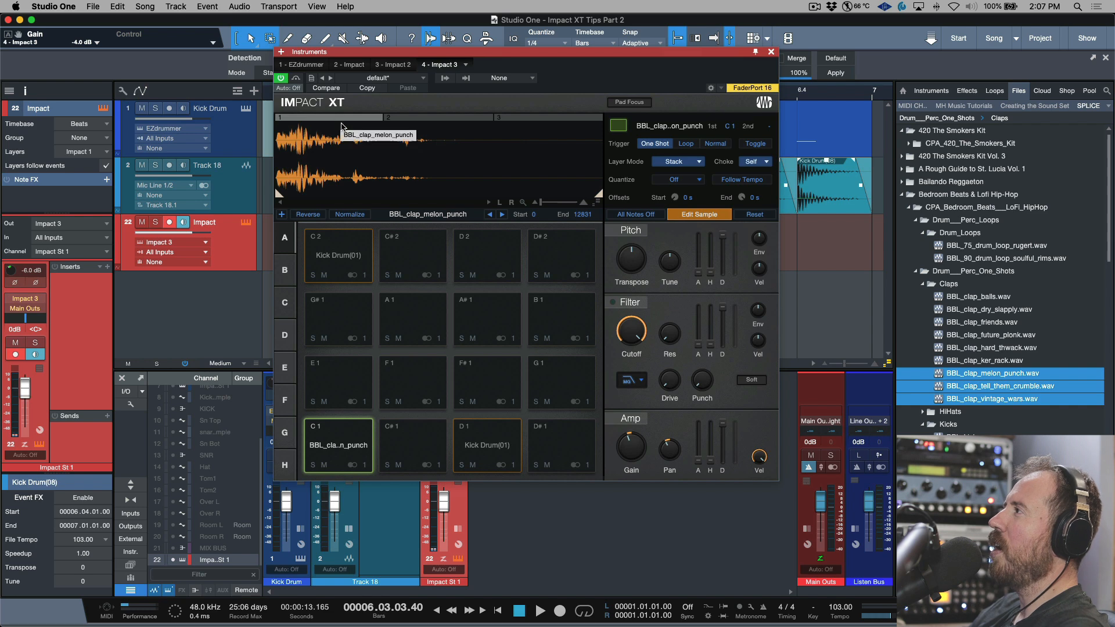
pyautogui.click(441, 119)
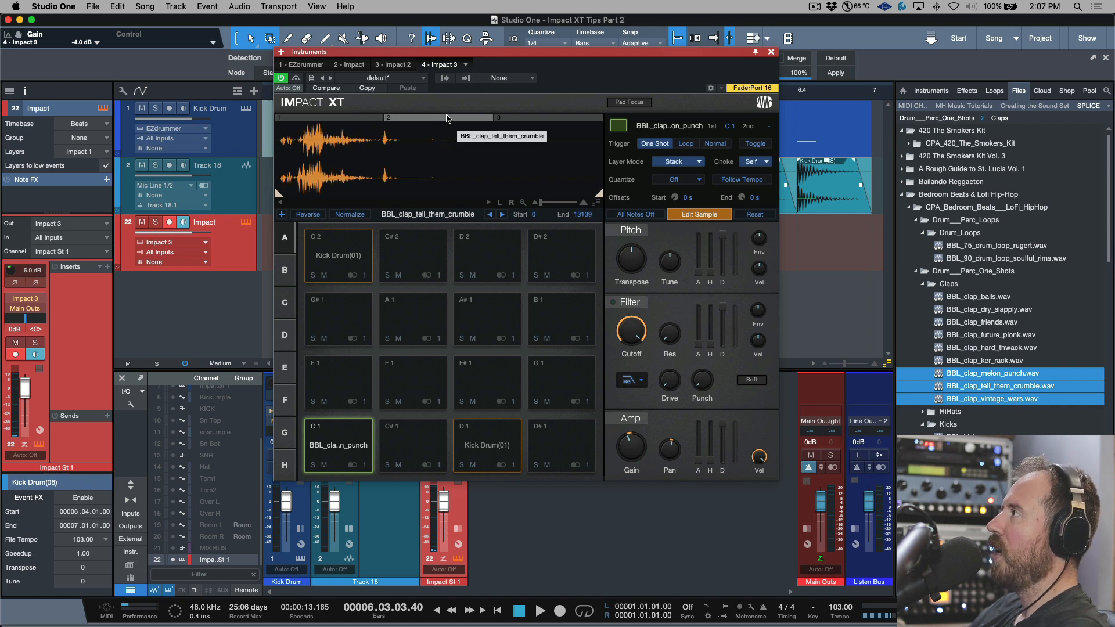
pyautogui.click(547, 119)
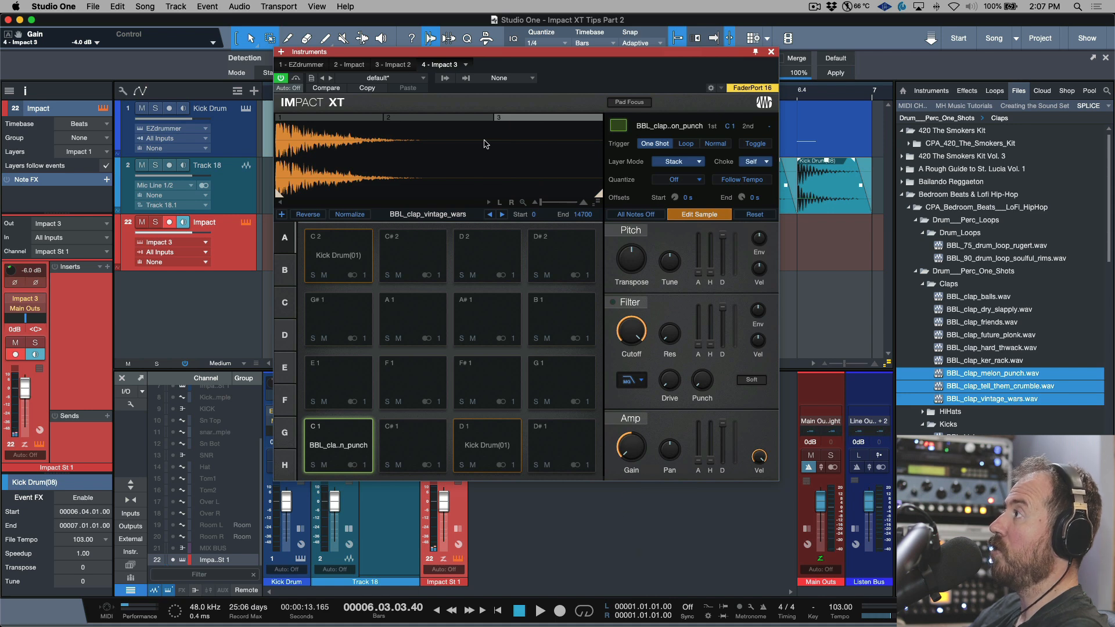
pyautogui.click(341, 474)
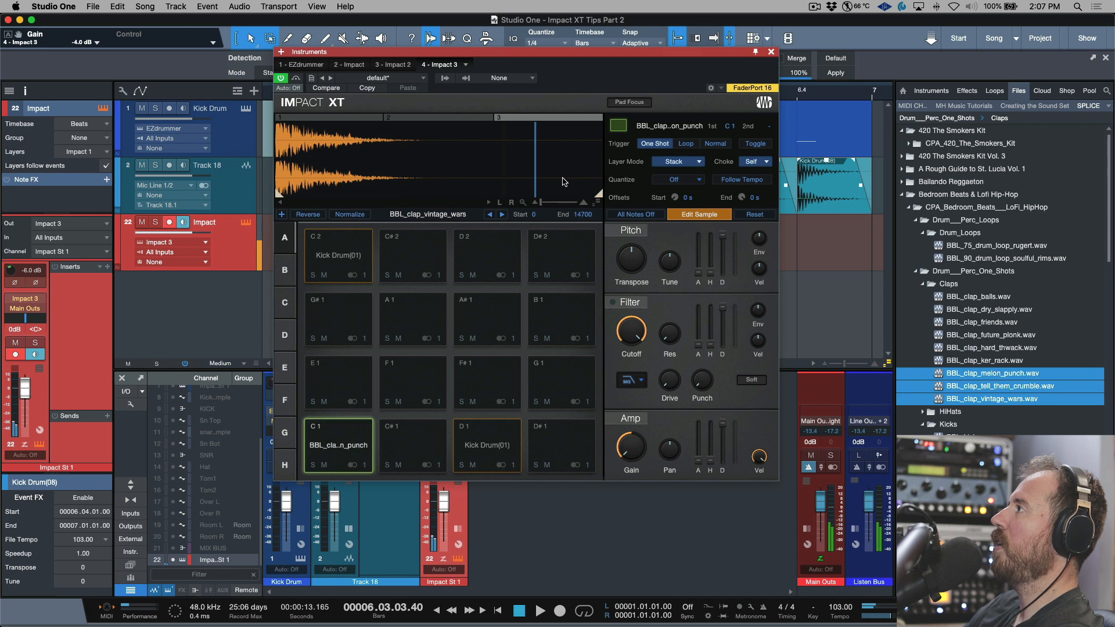
# Adjust the BBL_clap_tell_them_crumble layer's gain, and transpose the BBL_clap_vintage_wars layer up with its gain at -4.0 dB.
pyautogui.click(447, 121)
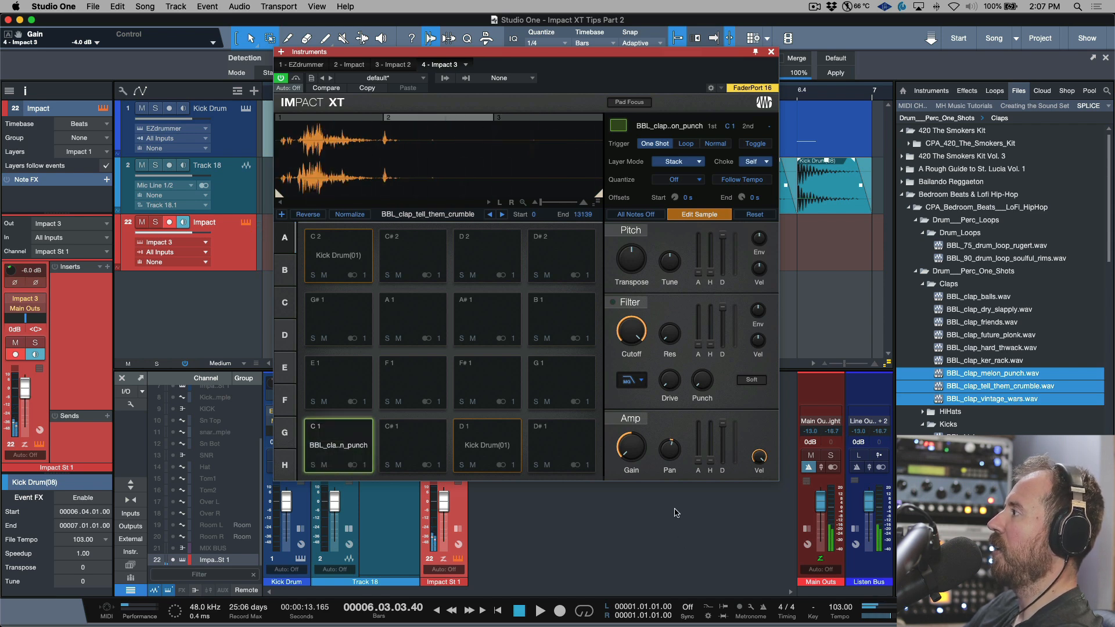
pyautogui.moveTo(630, 452); pyautogui.dragTo(637, 401)
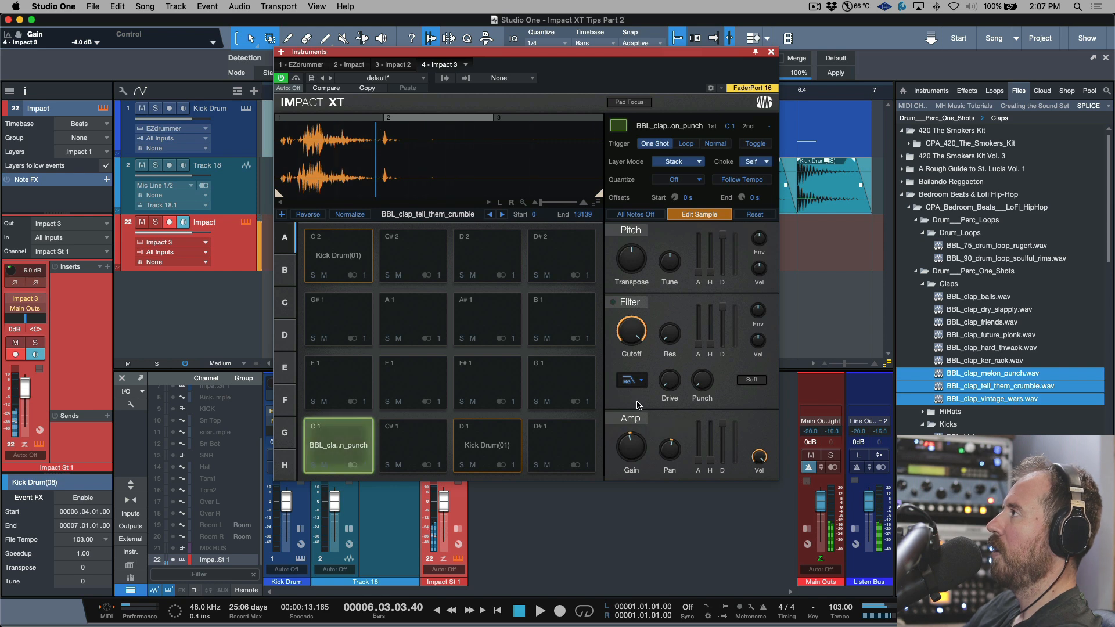
pyautogui.click(563, 120)
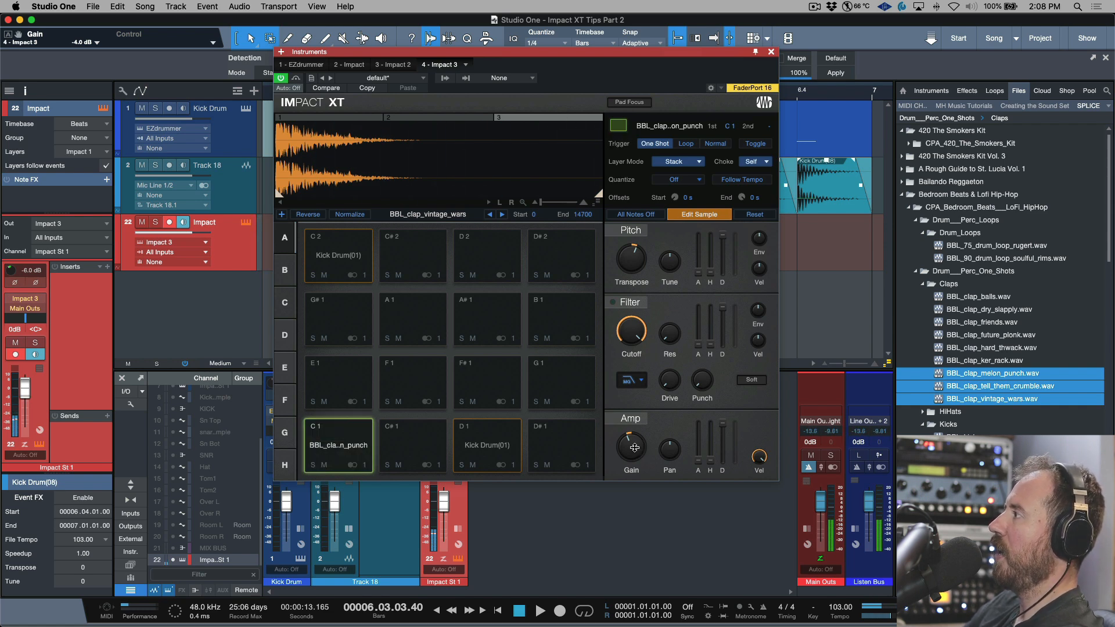
pyautogui.moveTo(630, 441)
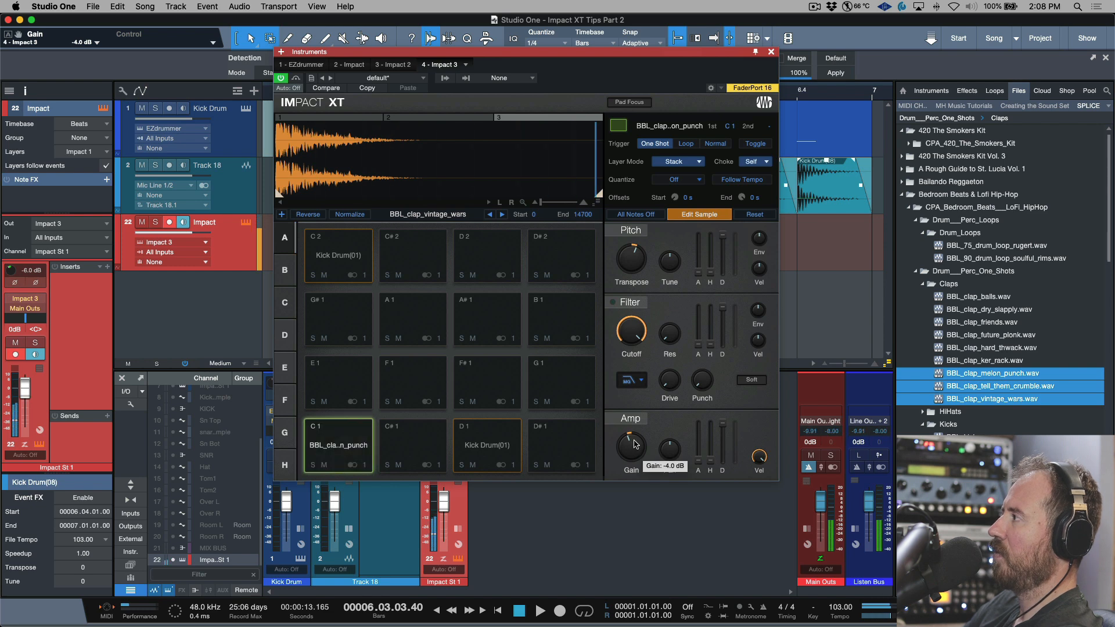
# Turn off individual sample editing and lower the whole C1 pad's gain to about -11.6 dB.
pyautogui.click(697, 215)
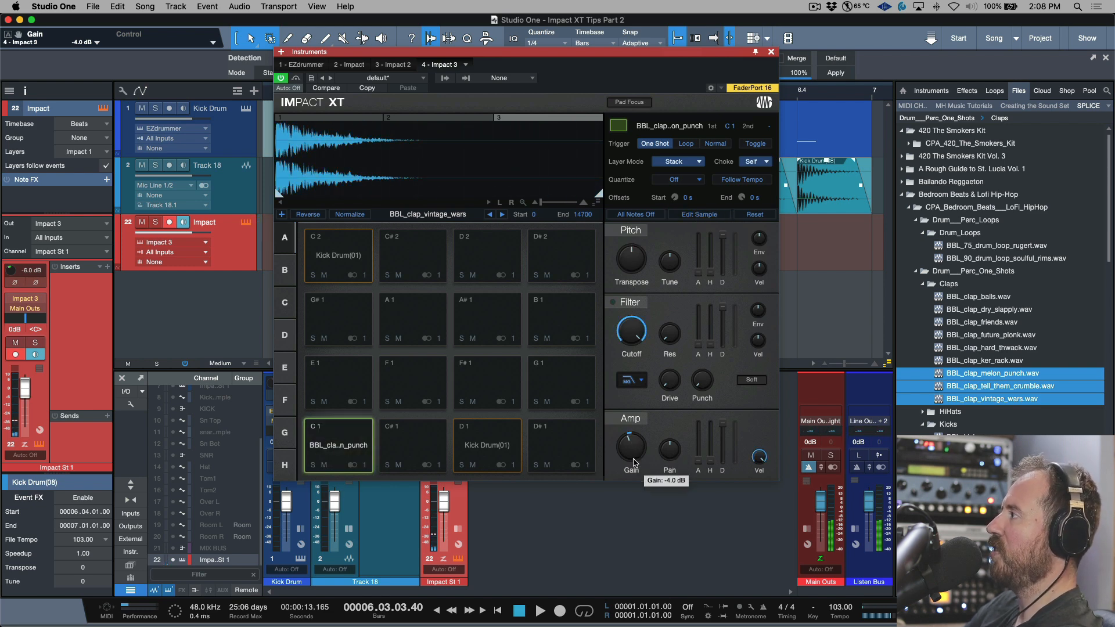
pyautogui.moveTo(631, 451)
pyautogui.mouseDown()
pyautogui.moveTo(629, 493)
pyautogui.moveTo(629, 455)
pyautogui.mouseUp()
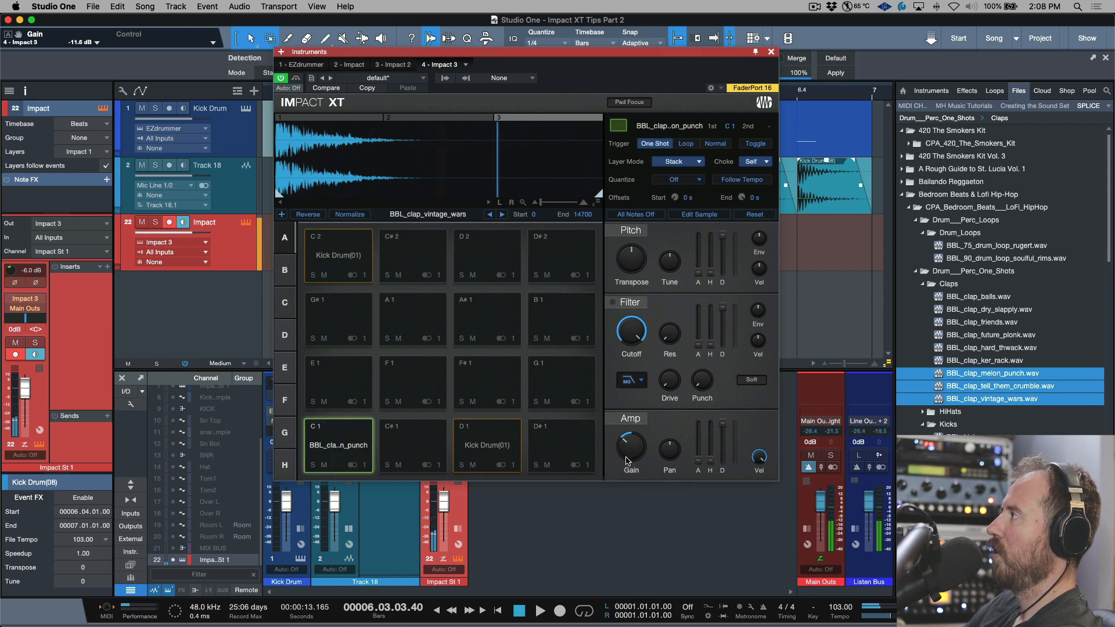
# Turn individual sample editing back on and compare the gain, pan and transpose settings of the three clap layers.
pyautogui.click(698, 215)
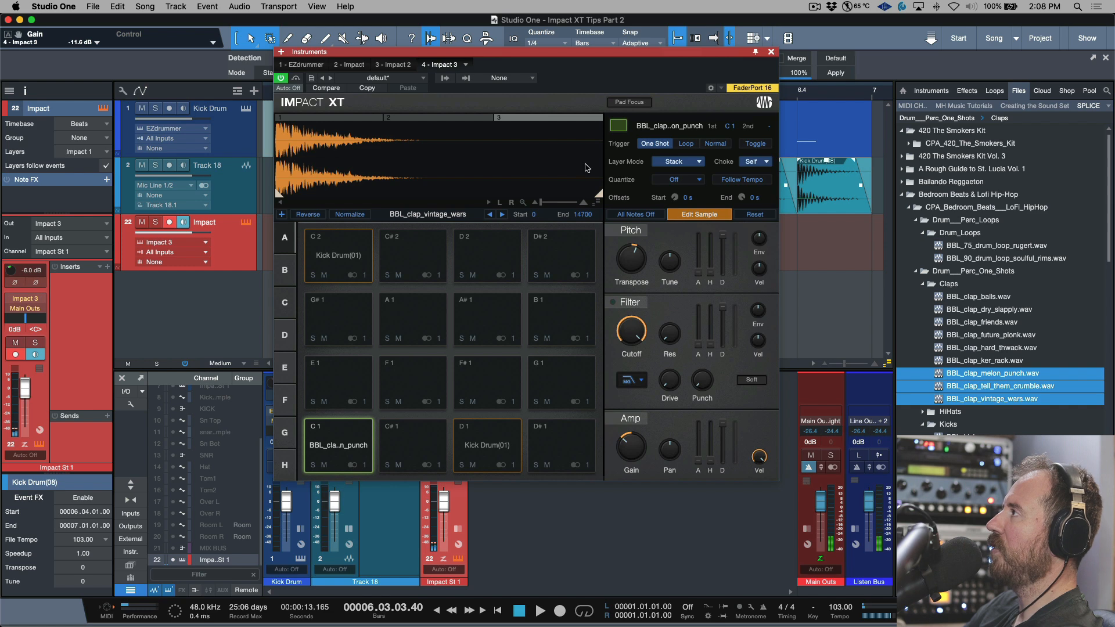
pyautogui.click(410, 118)
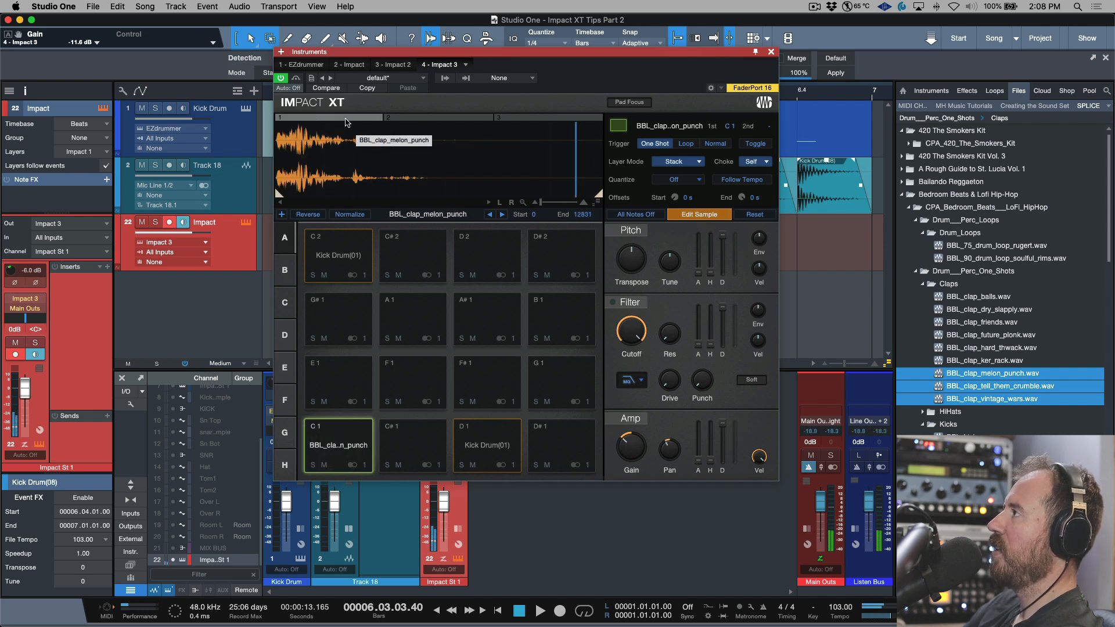
pyautogui.click(438, 118)
pyautogui.click(540, 118)
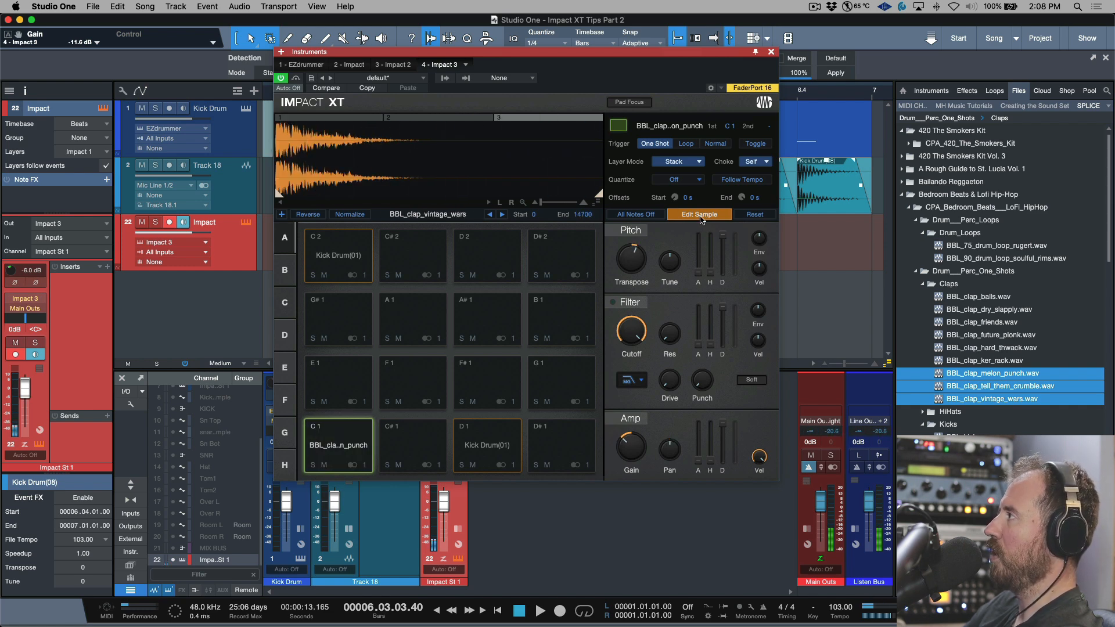
# From the BBL_clap_melon_punch layer, turn off individual sample editing and set the C1 pad's overall gain to -4.8 dB.
pyautogui.click(370, 118)
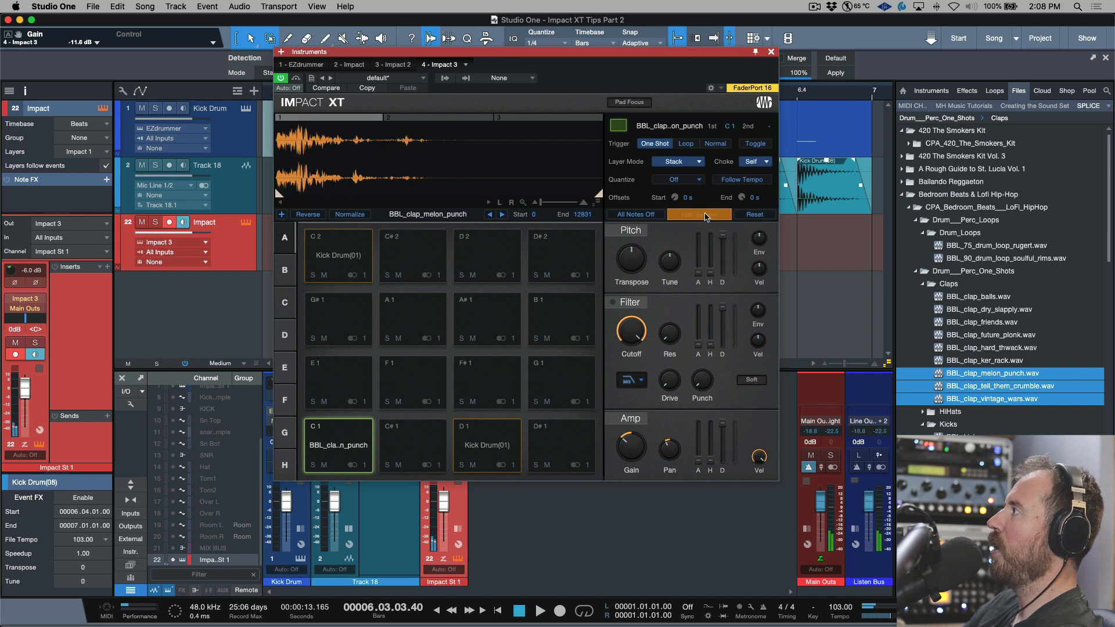
pyautogui.moveTo(641, 456); pyautogui.dragTo(633, 452)
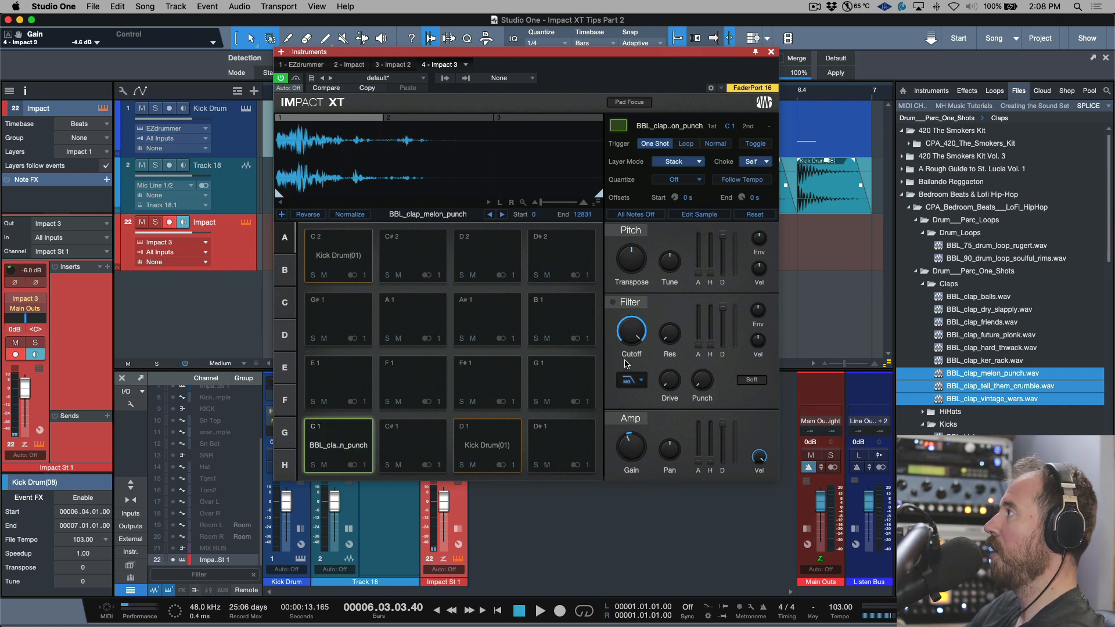
pyautogui.moveTo(682, 255)
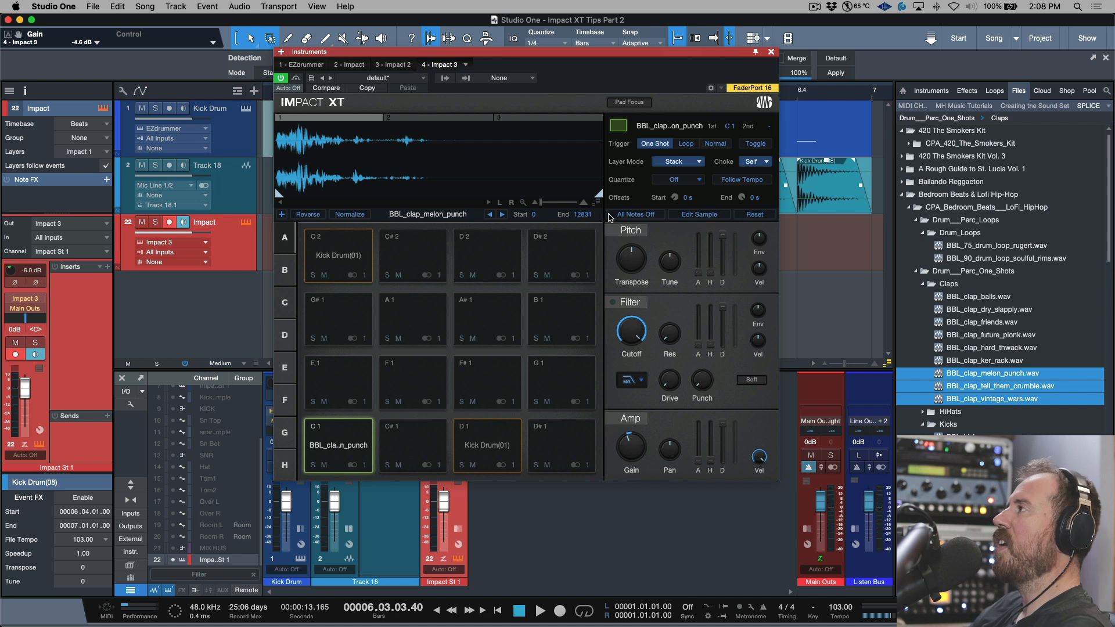
# With individual sample editing off, examine the waveforms of pad C1's three clap layers, zooming in on their details.
pyautogui.click(446, 118)
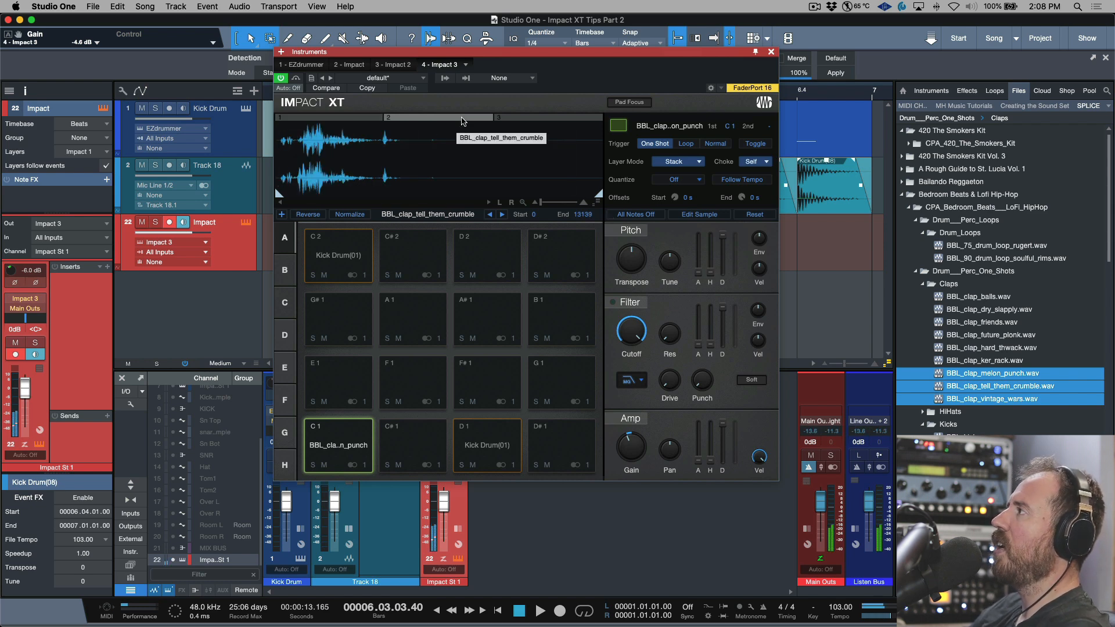
pyautogui.click(540, 119)
pyautogui.moveTo(284, 157); pyautogui.dragTo(588, 271)
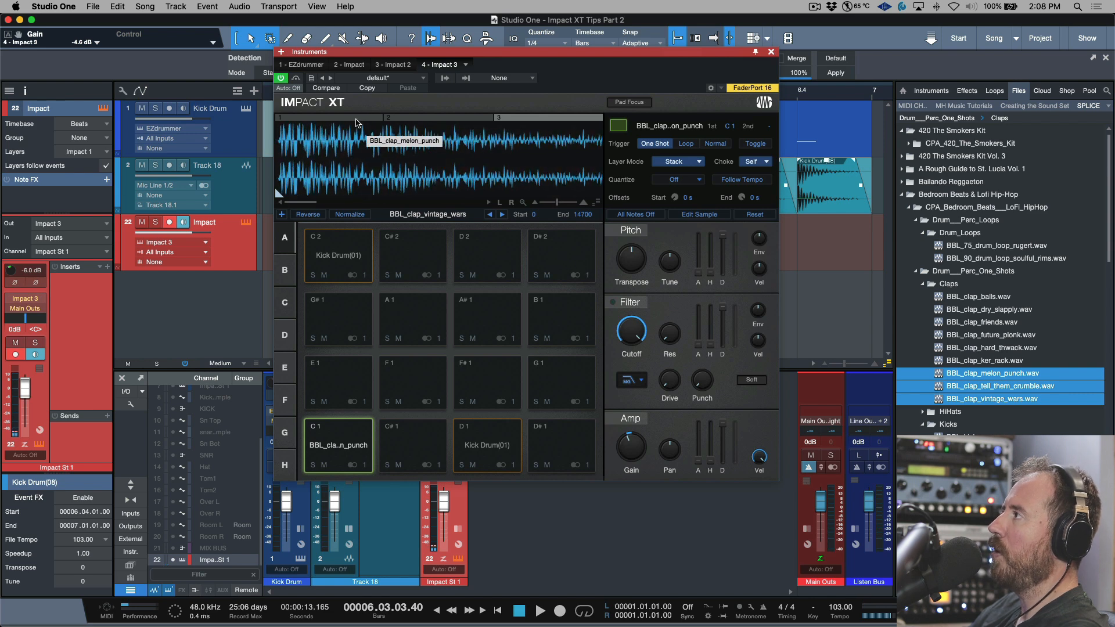
pyautogui.click(361, 118)
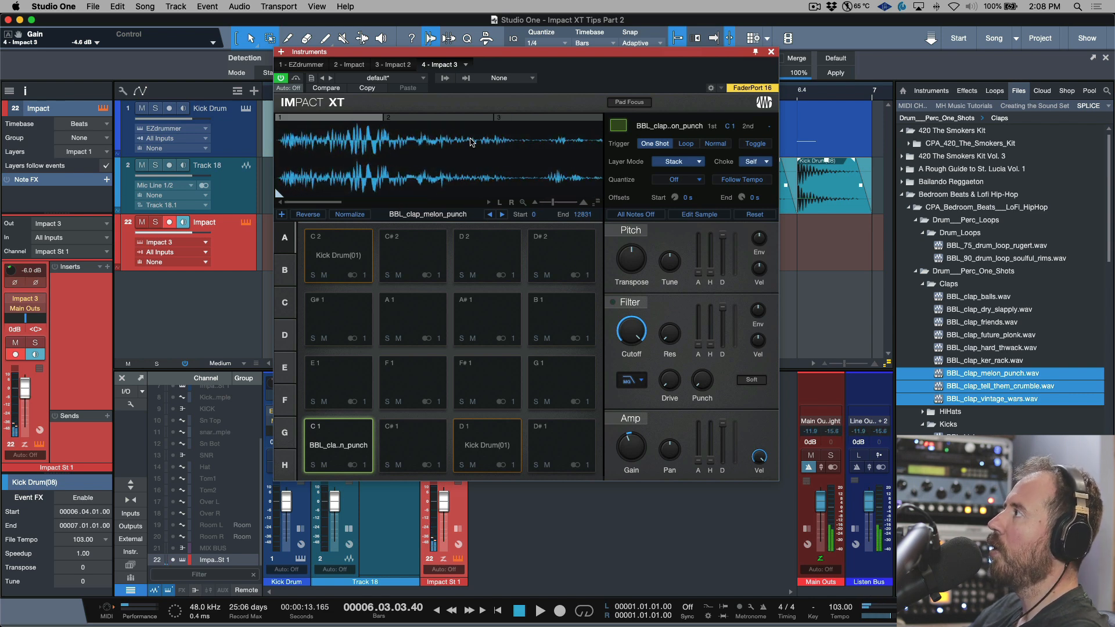
pyautogui.click(463, 118)
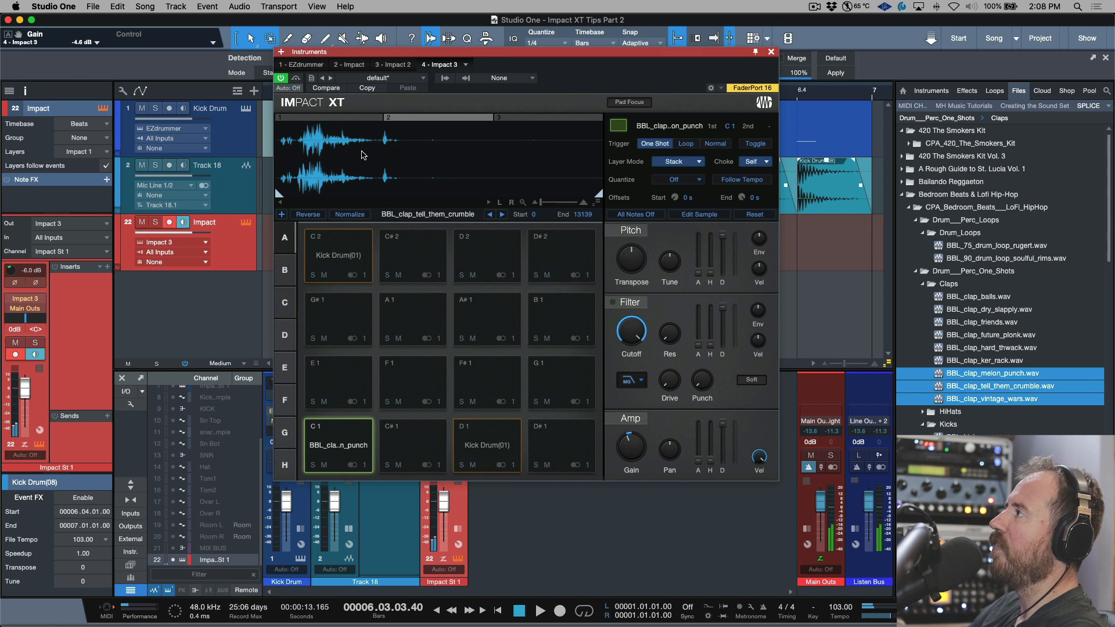
pyautogui.scroll(5, 361, 156)
pyautogui.scroll(-5, 361, 155)
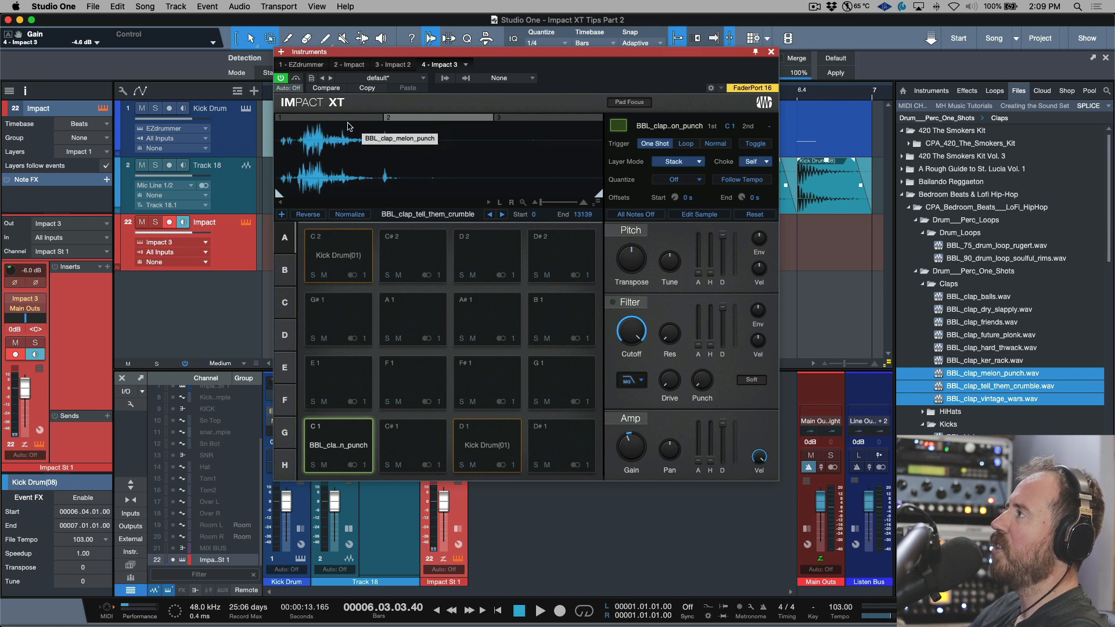
pyautogui.click(355, 118)
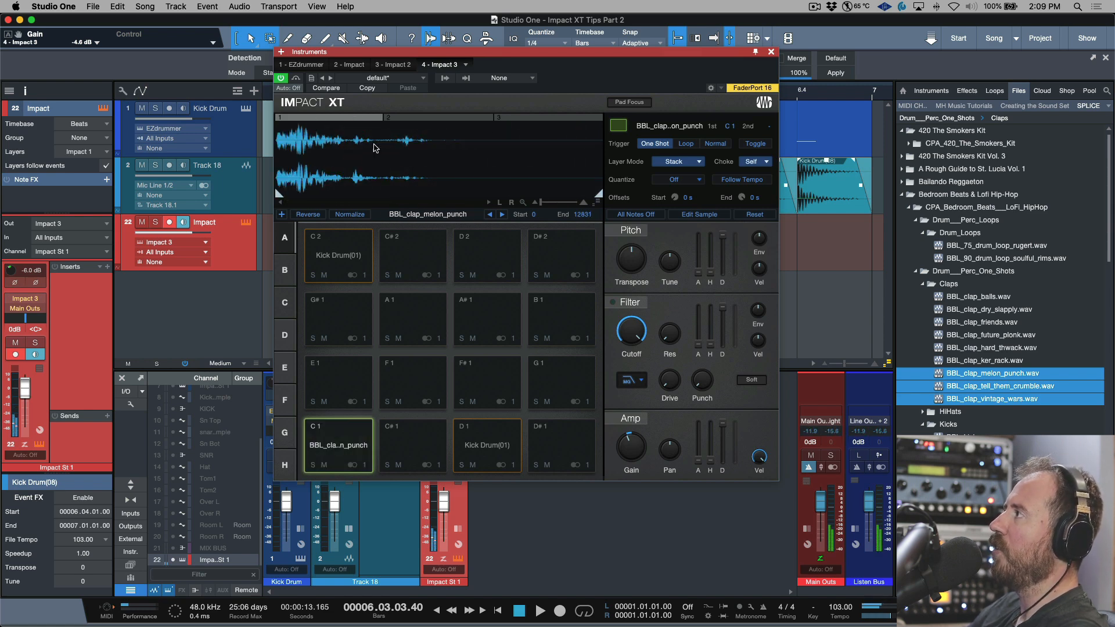
pyautogui.click(553, 118)
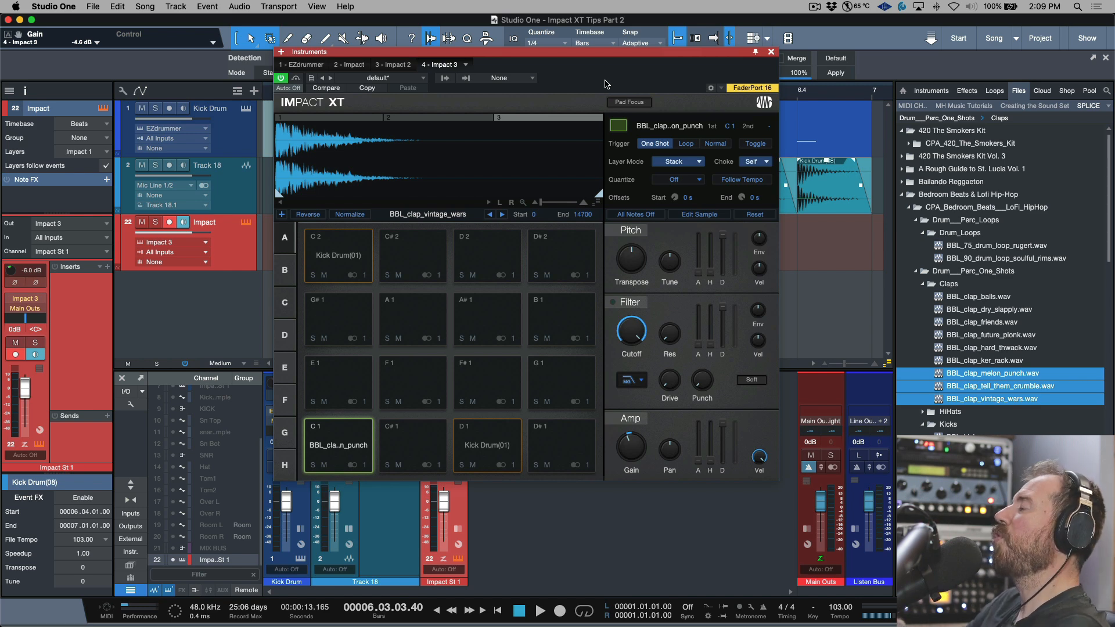
# Turn on individual sample editing and review the settings of pad C1's three clap layers, finishing on BBL_clap_vintage_wars.
pyautogui.click(715, 216)
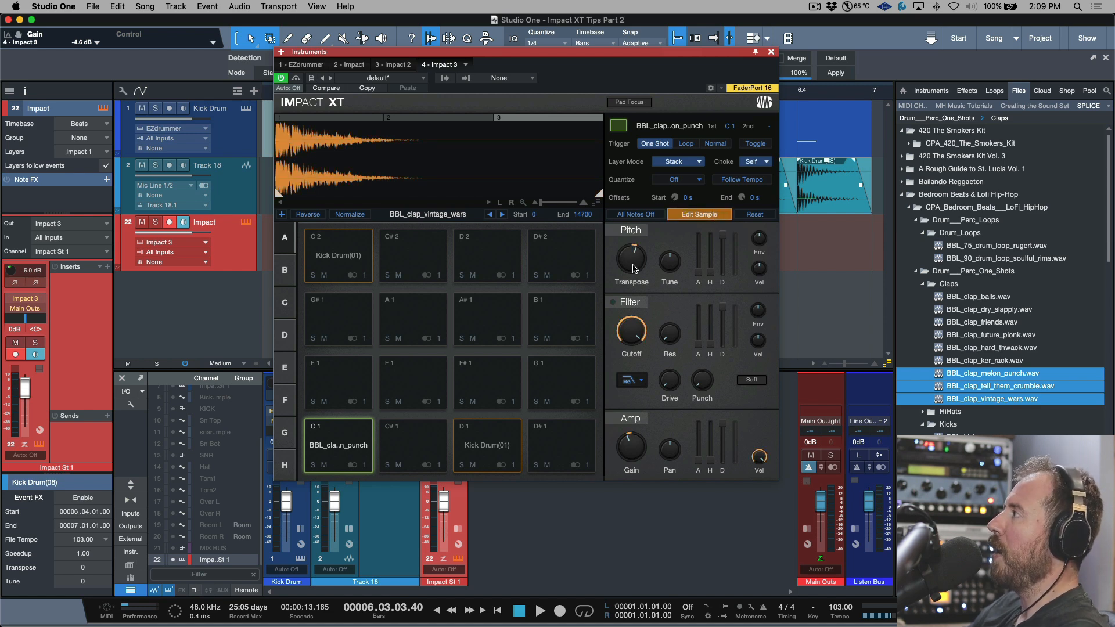
pyautogui.click(447, 118)
pyautogui.click(355, 118)
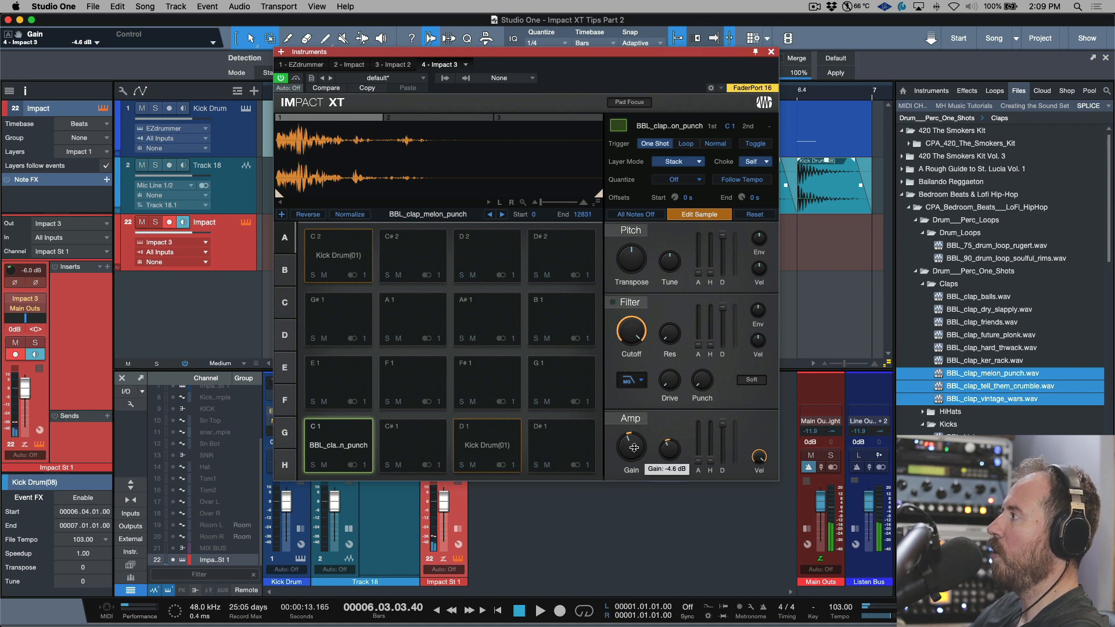
pyautogui.click(445, 119)
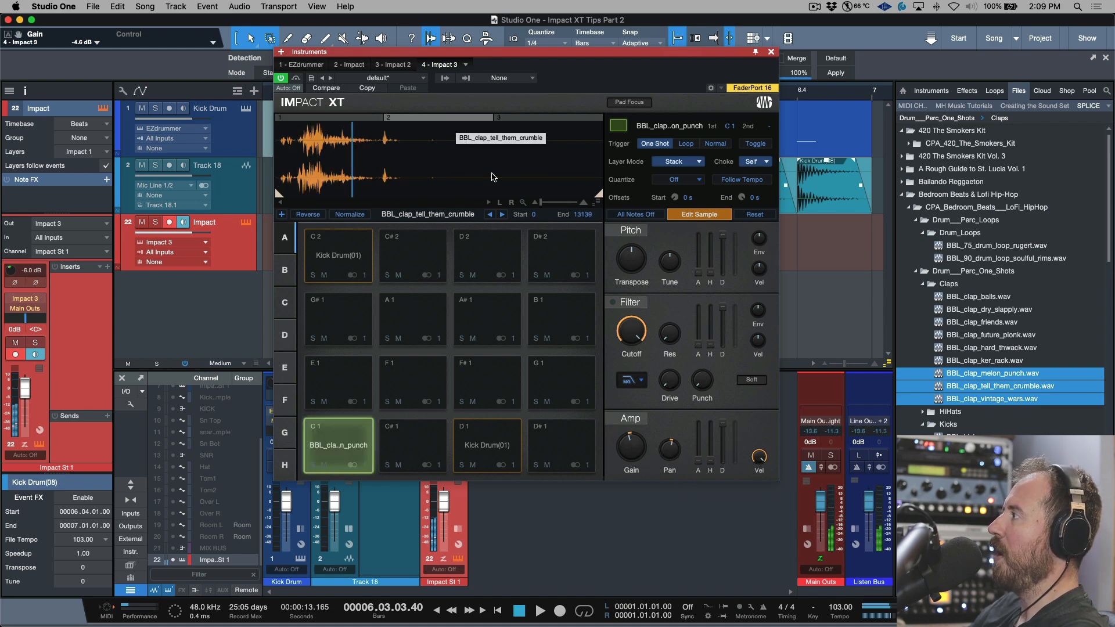
pyautogui.click(578, 120)
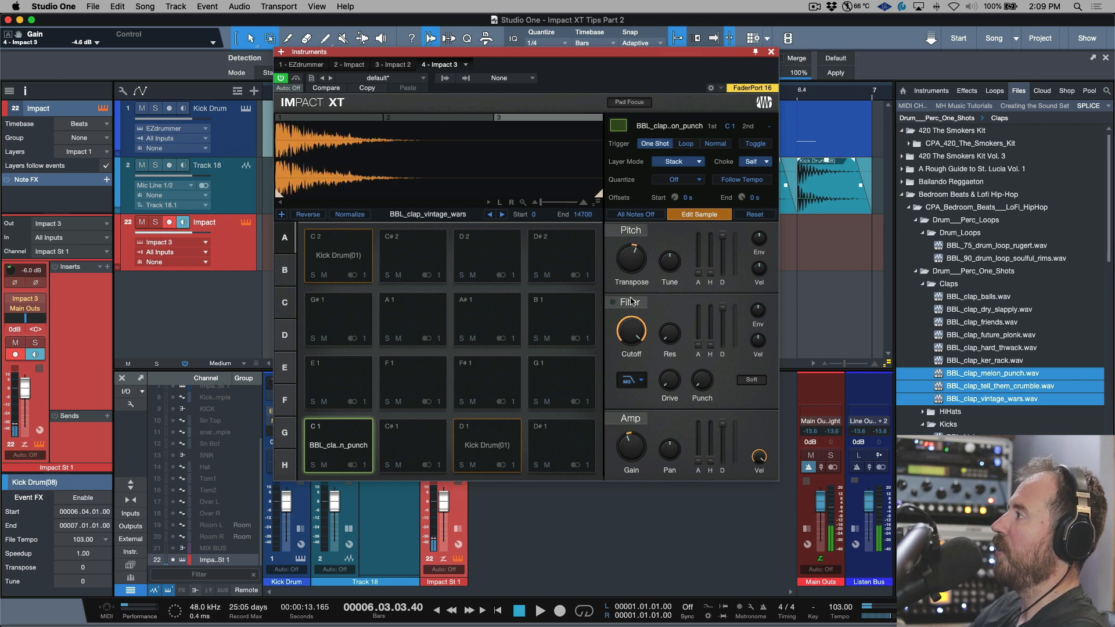
# Give the BBL_clap_vintage_wars layer an LP12 Ladder filter with a slightly lowered cutoff, and leave individual sample editing.
pyautogui.click(640, 382)
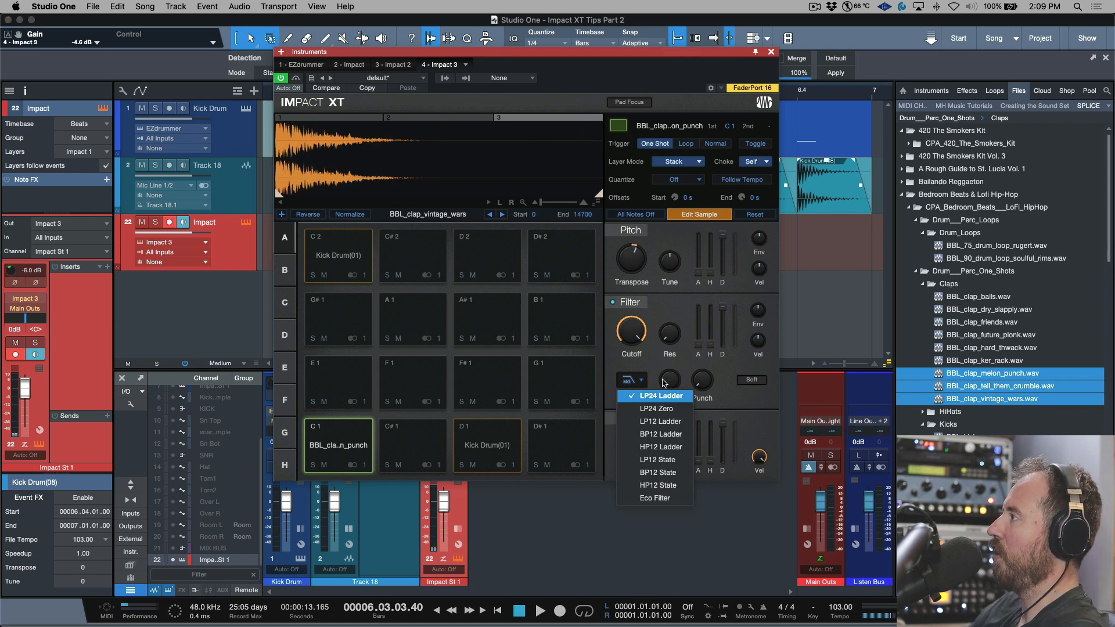
pyautogui.click(666, 423)
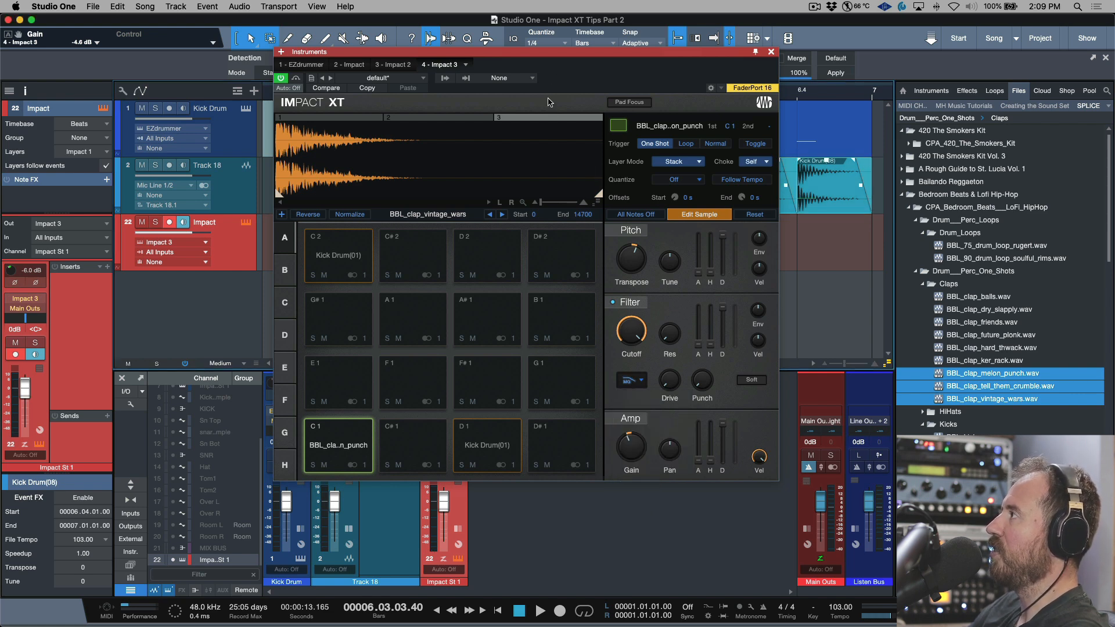
pyautogui.click(556, 118)
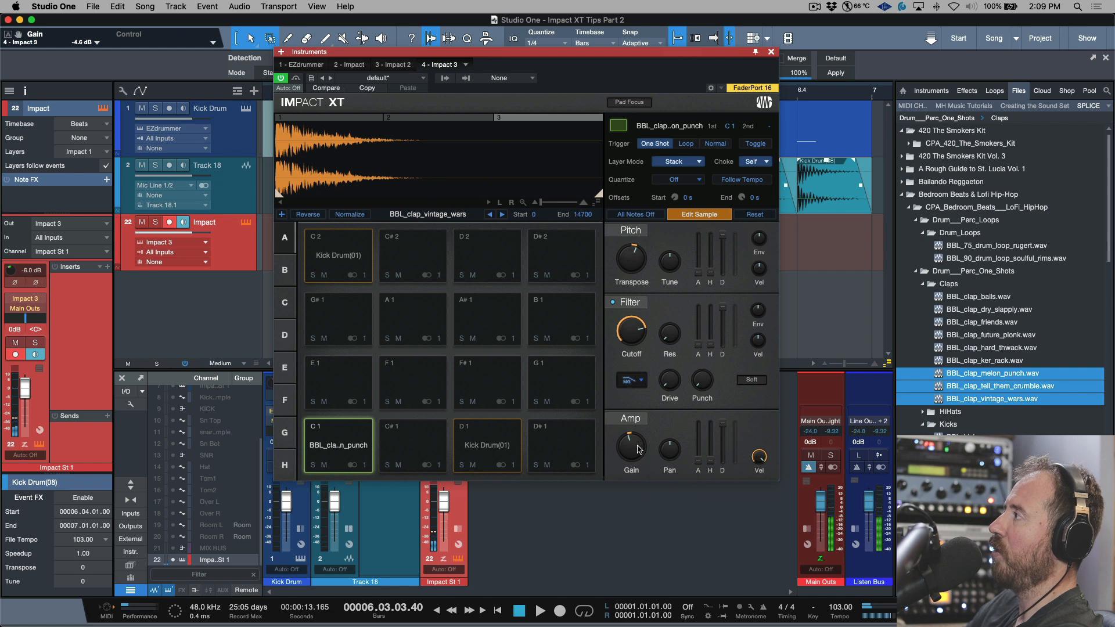
pyautogui.click(701, 215)
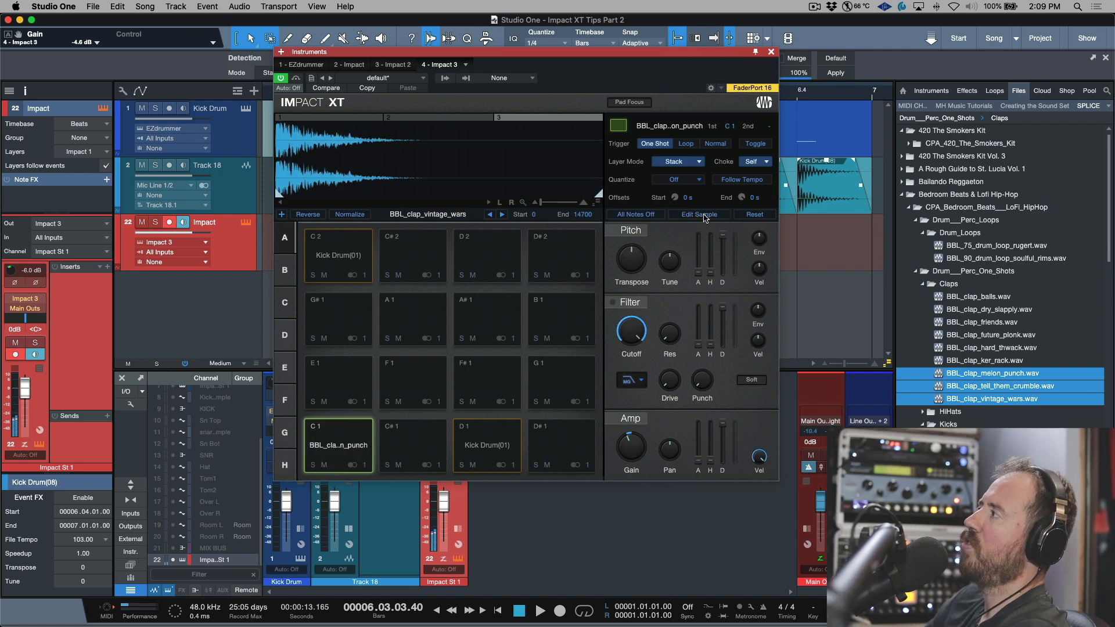